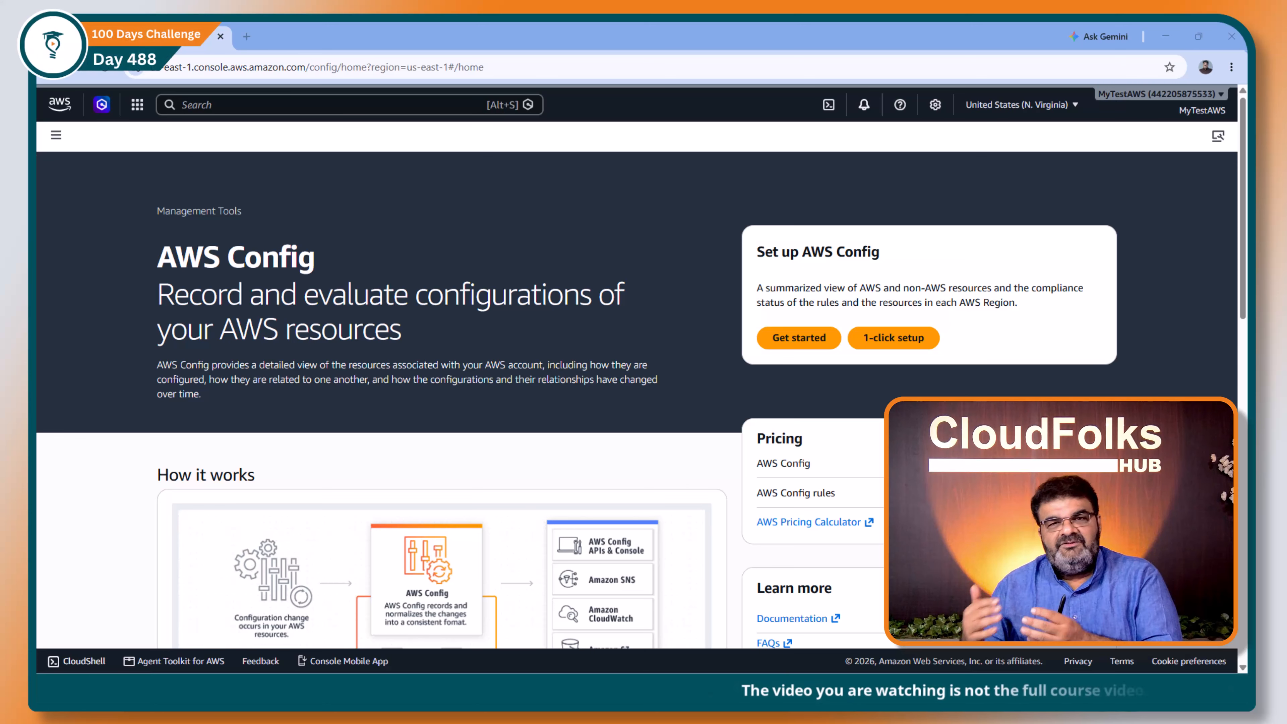
- Start the AWS Config setup and accept its settings: all resource types, continuous recording, service-linked role and existing S3 bucket
left_click(55, 135)
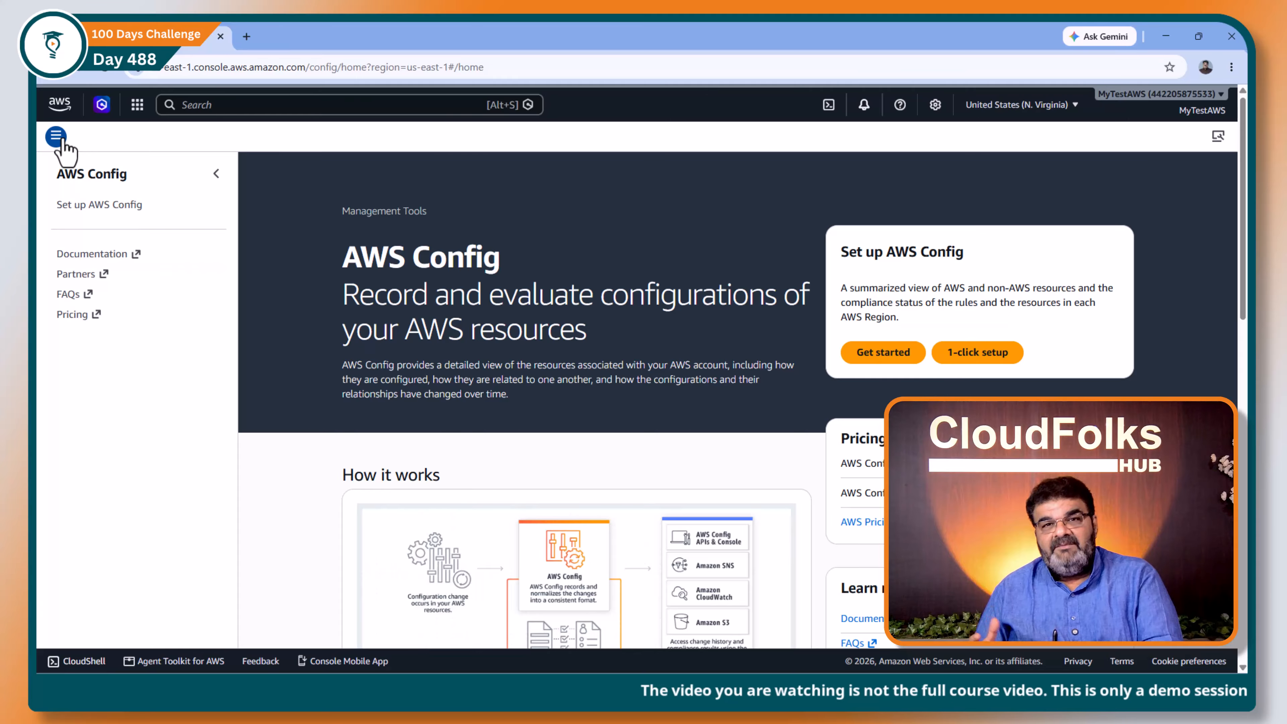
left_click(105, 206)
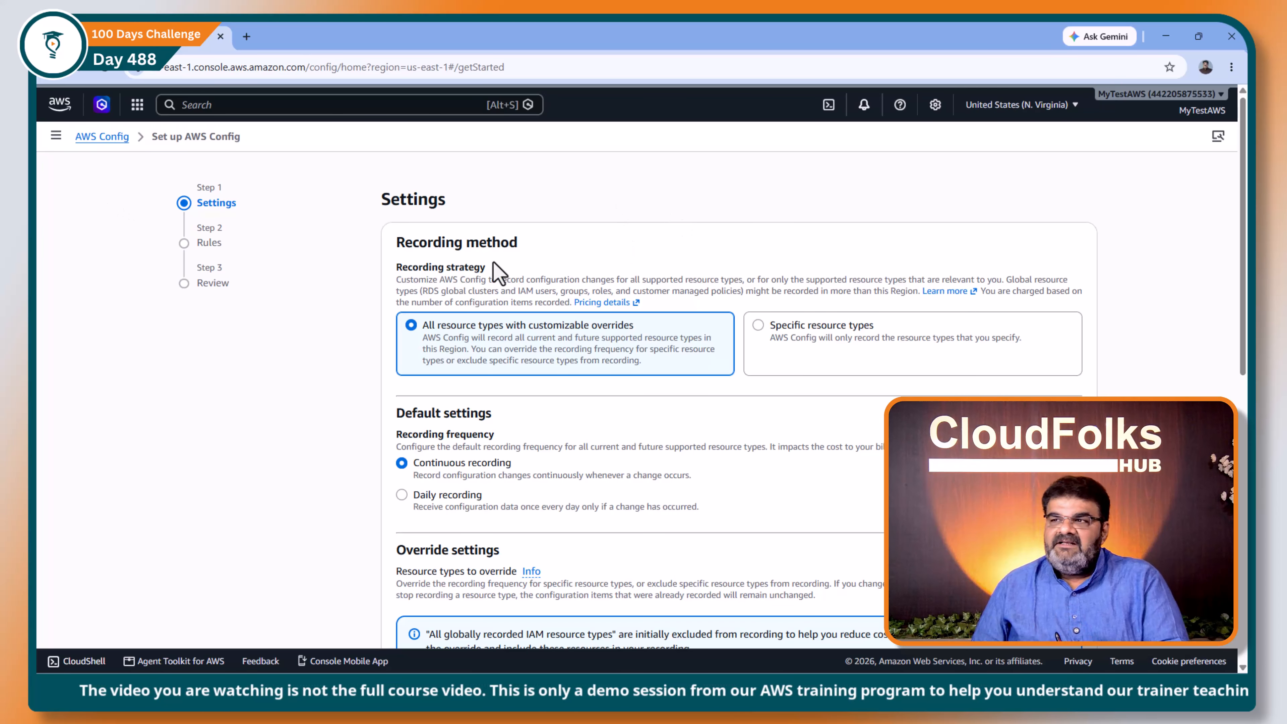
scroll(494, 263, "down", 2)
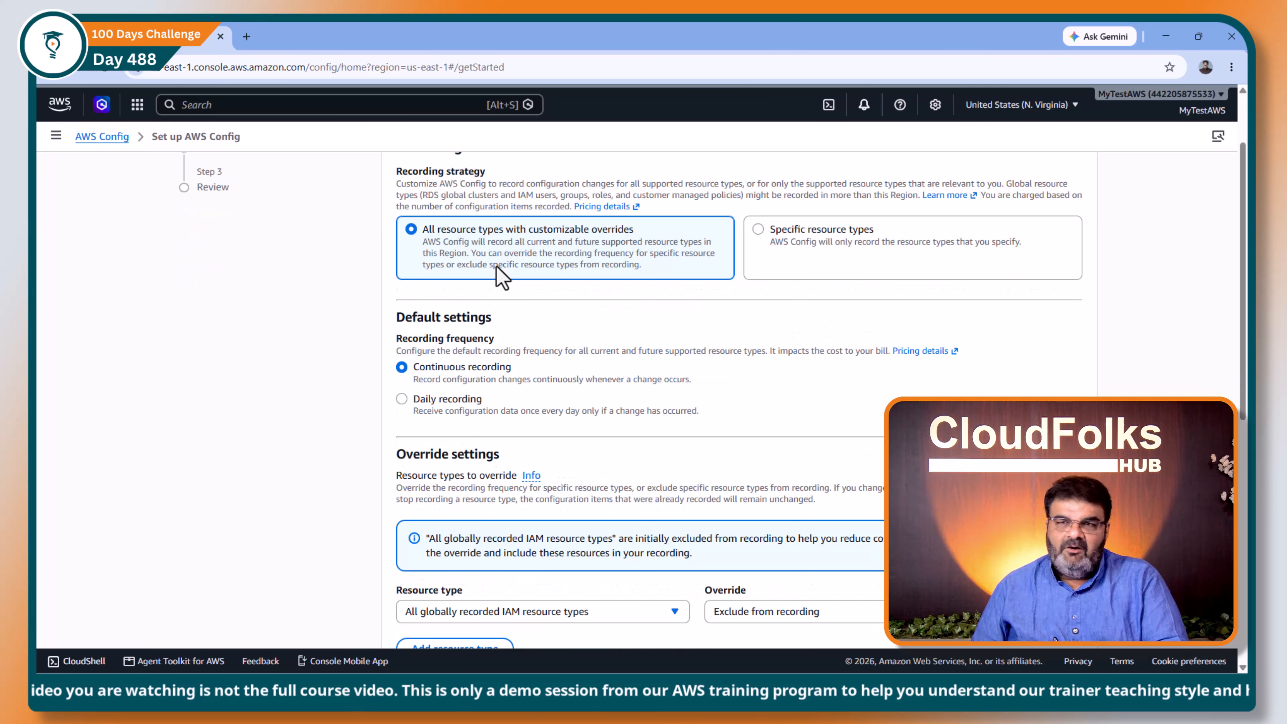
scroll(511, 272, "down", 8)
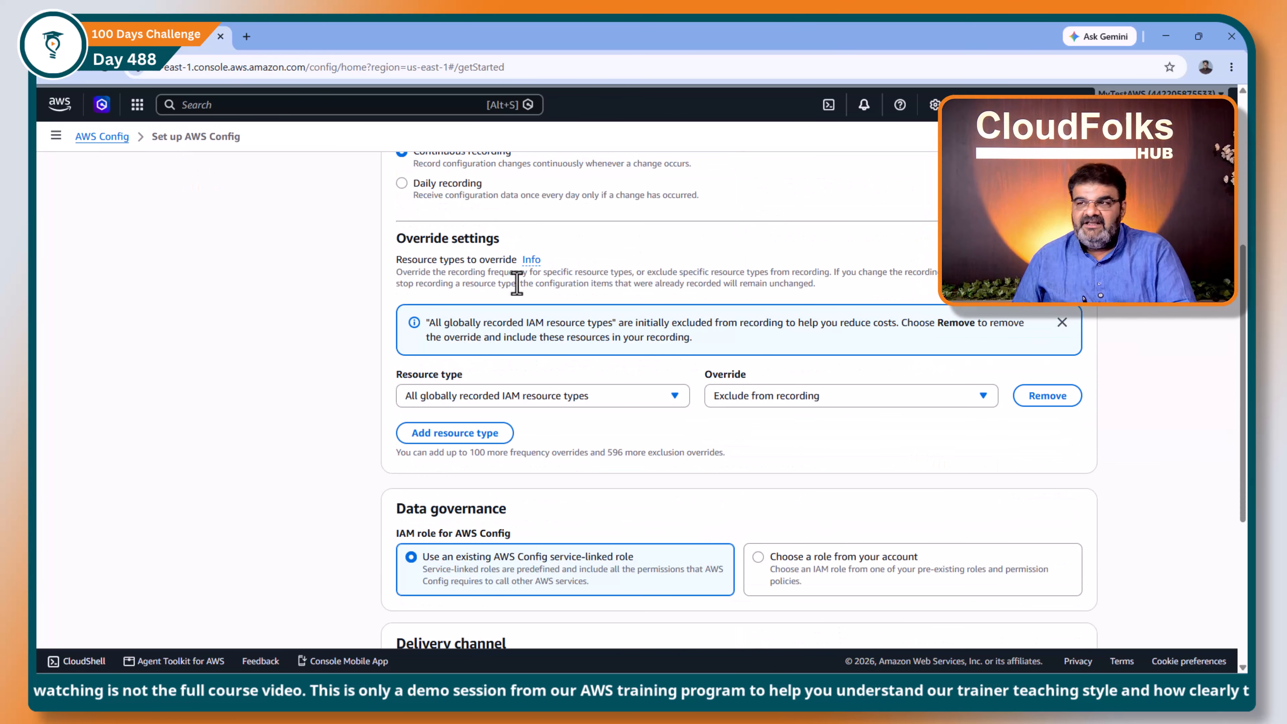
scroll(522, 287, "down", 2)
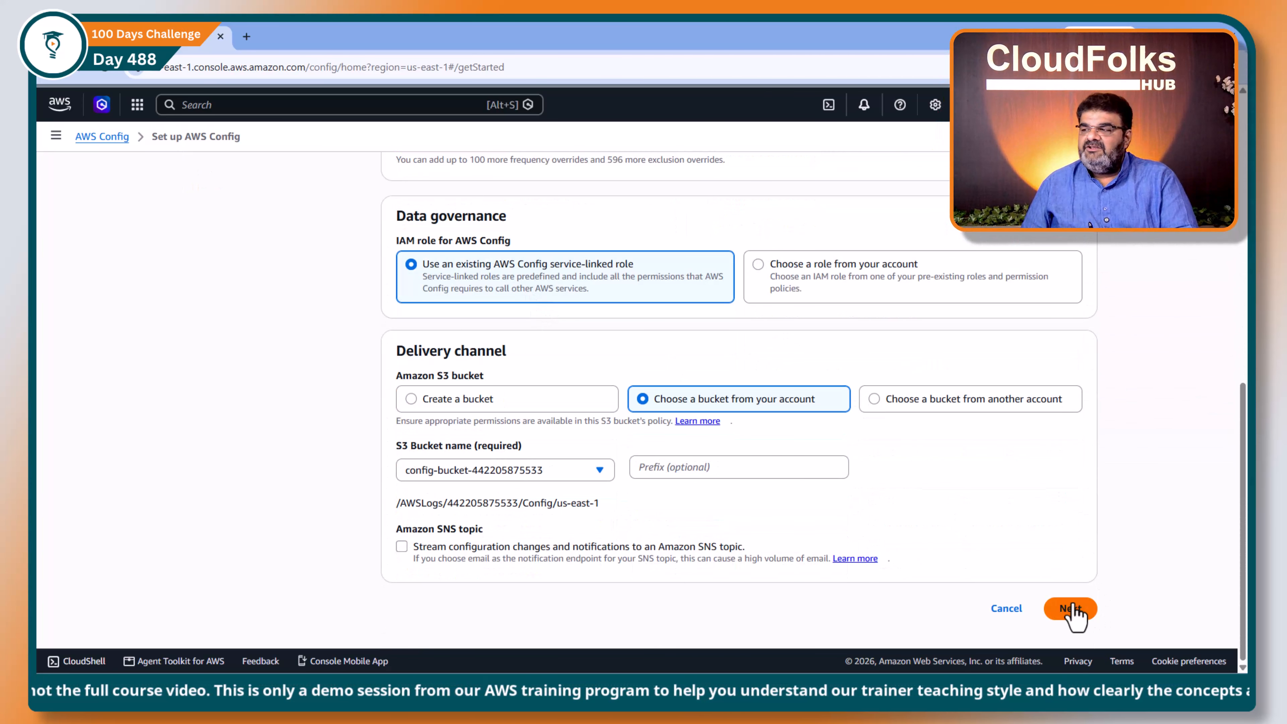
- Continue through the rules page without selecting any rules, then review and confirm the AWS Config setup
scroll(624, 474, "down", 8)
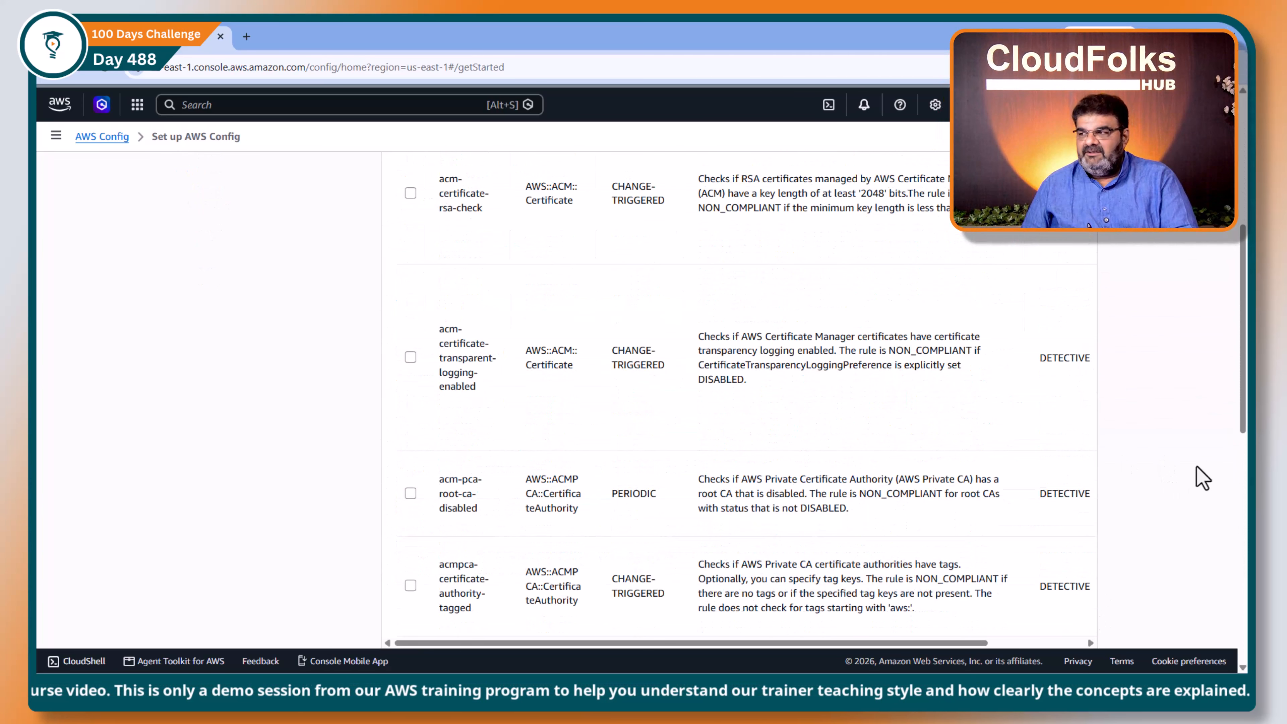
left_click_drag(1240, 356, 1241, 594)
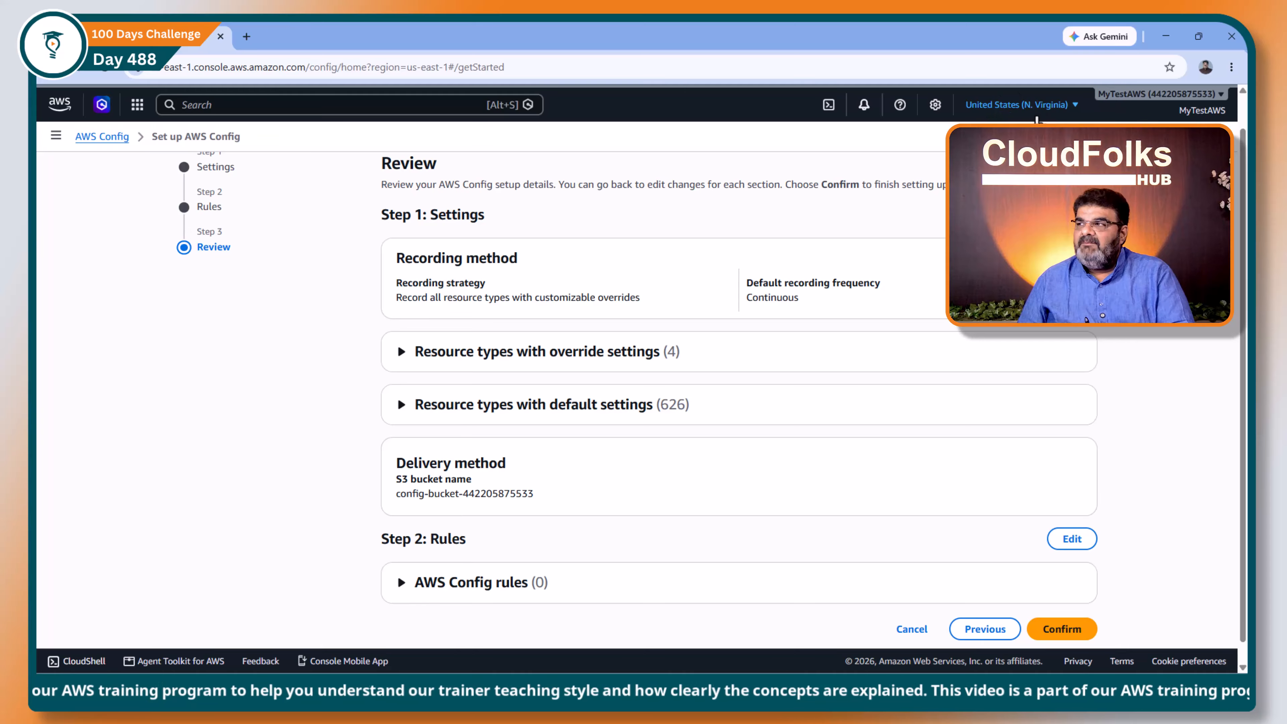
scroll(925, 466, "down", 1)
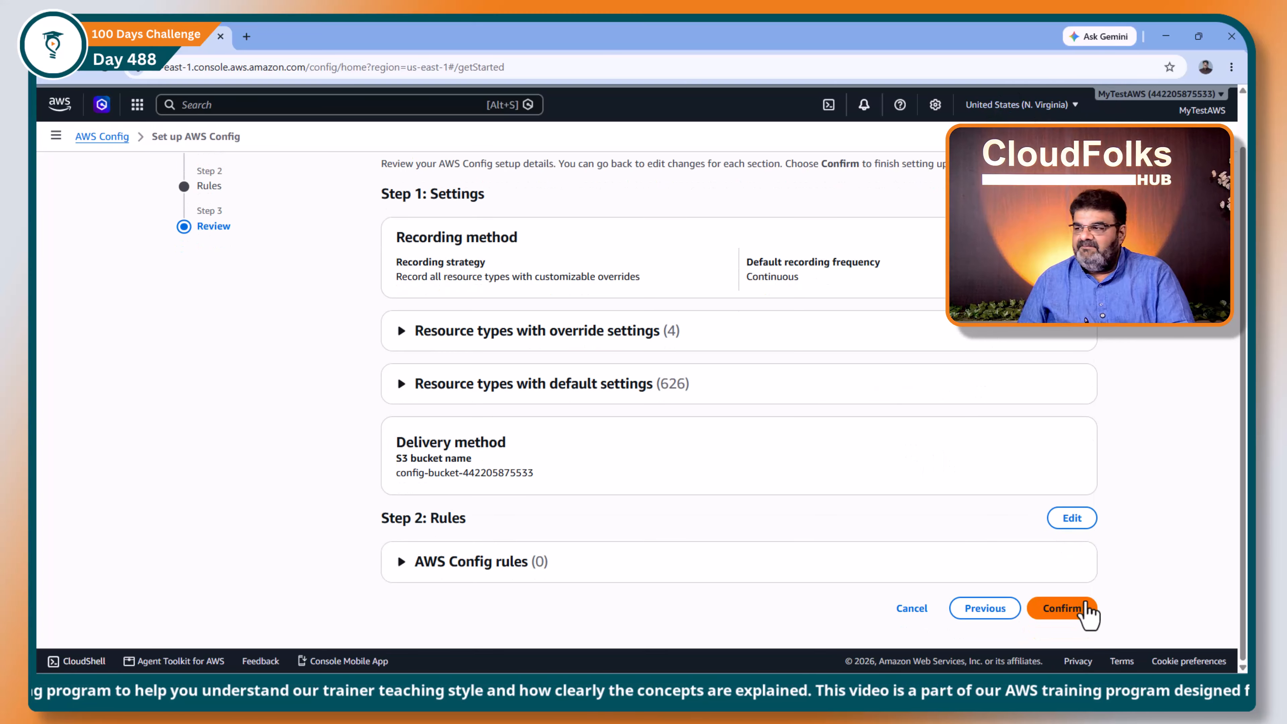
left_click(1064, 608)
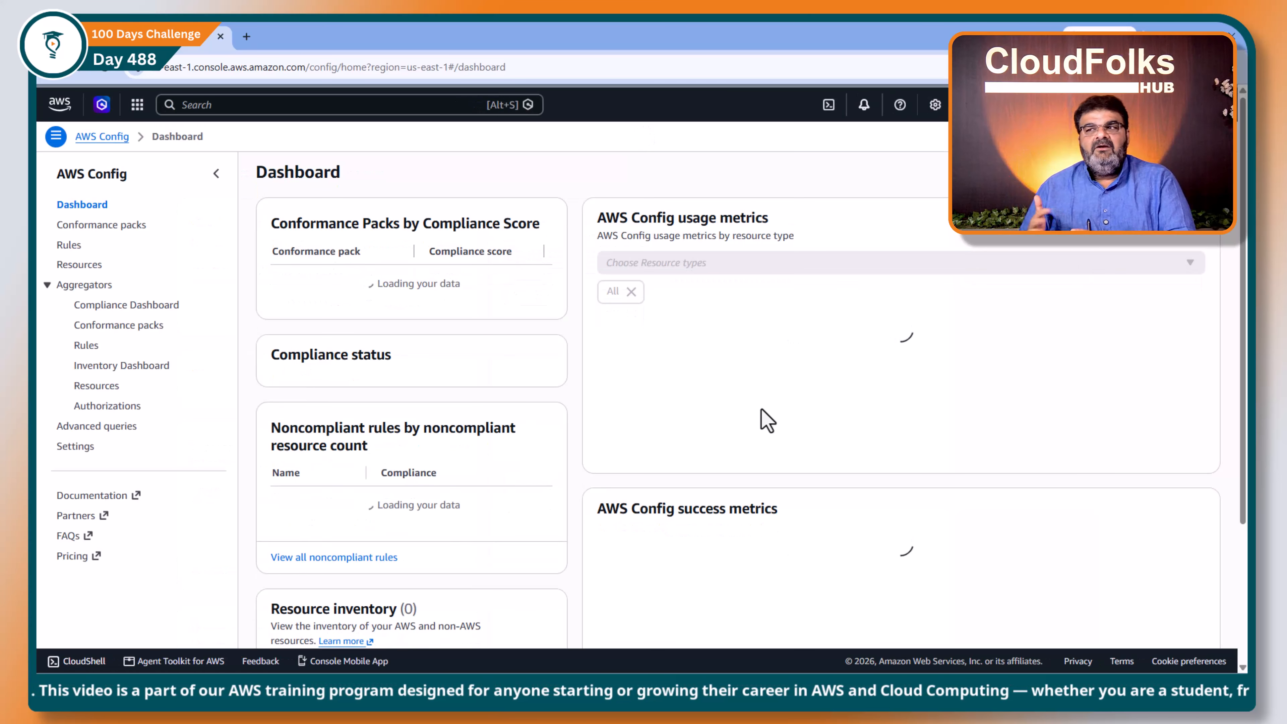
- Look over the AWS Config dashboard and search the console services for ec2
scroll(767, 420, "down", 3)
scroll(767, 421, "down", 2)
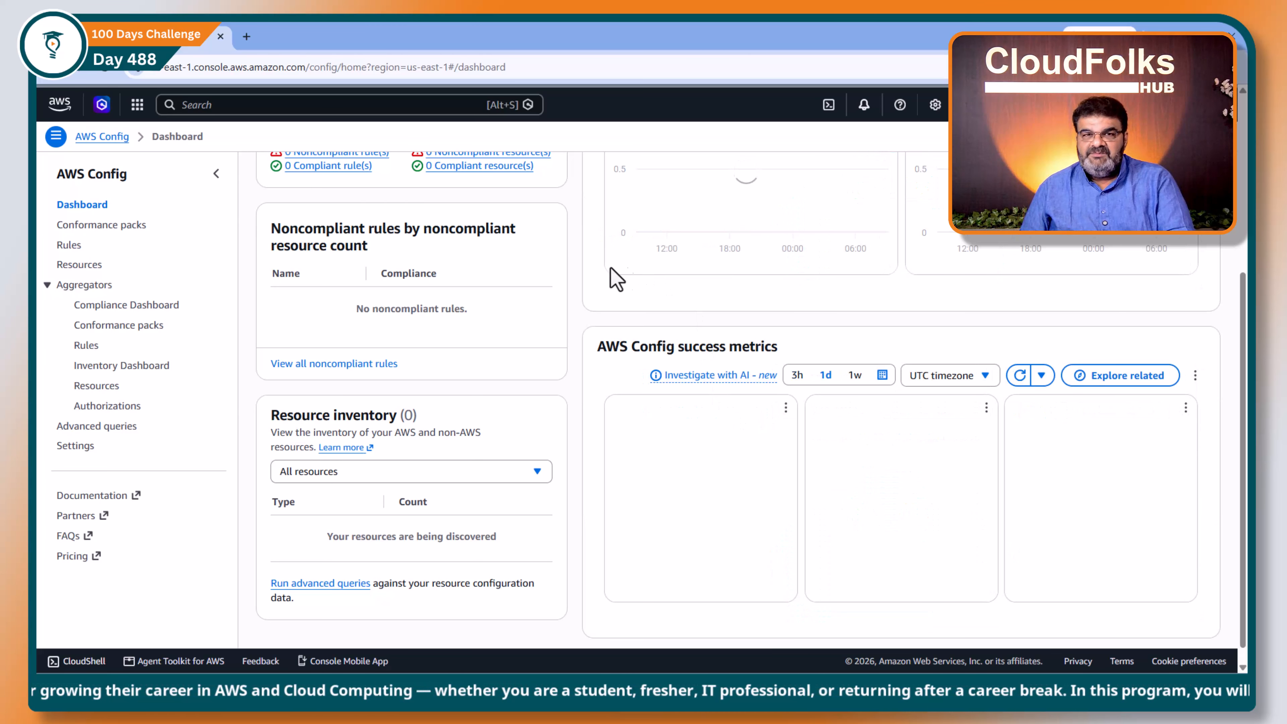
left_click(237, 104)
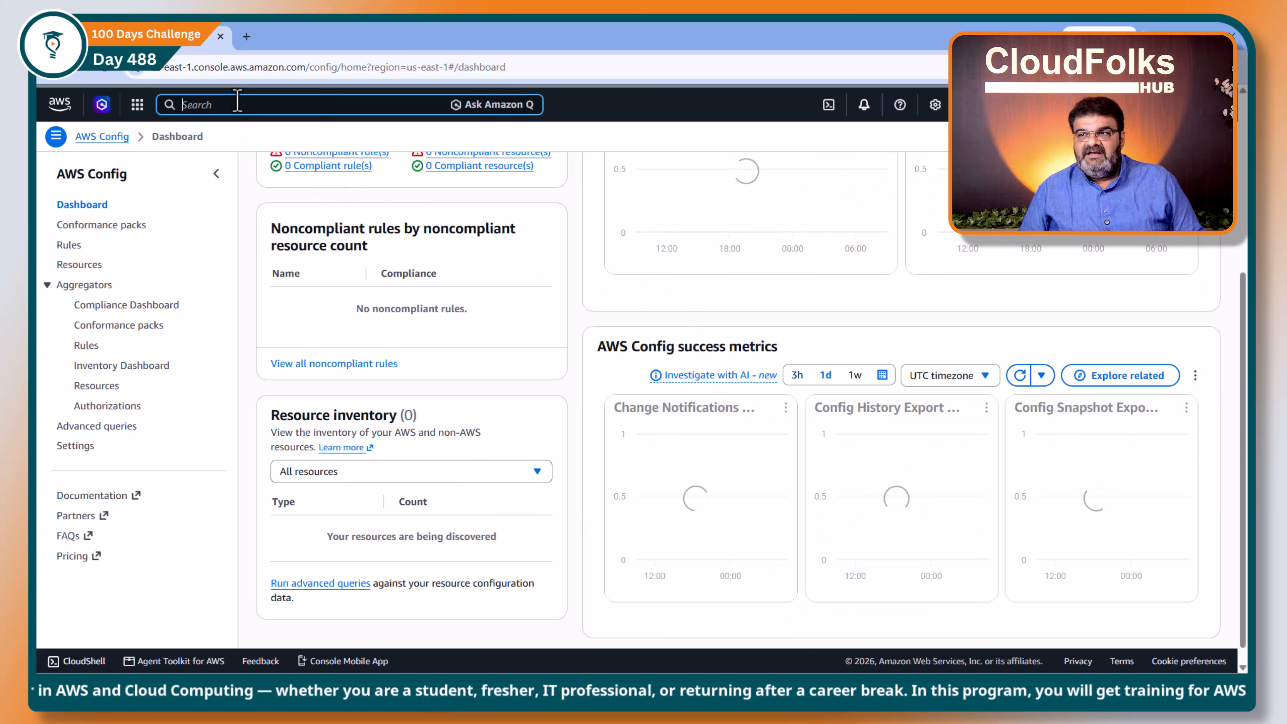
type("ed2")
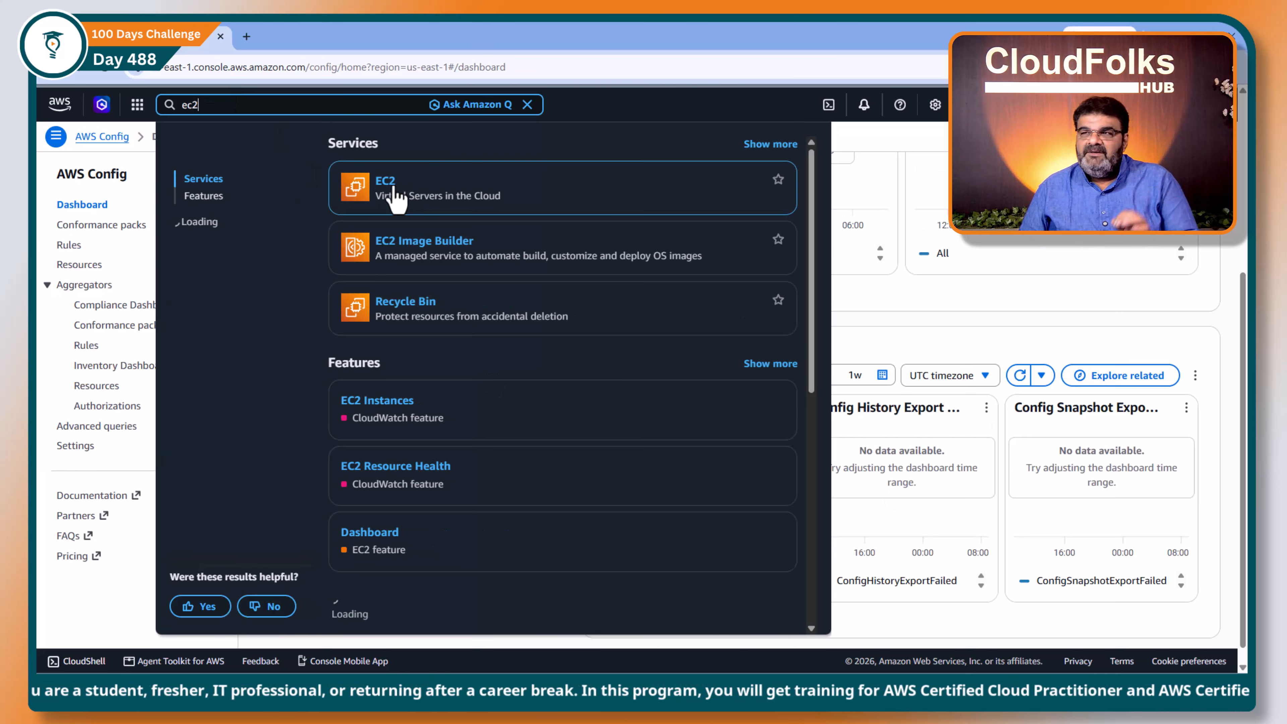
right_click(390, 186)
left_click(437, 219)
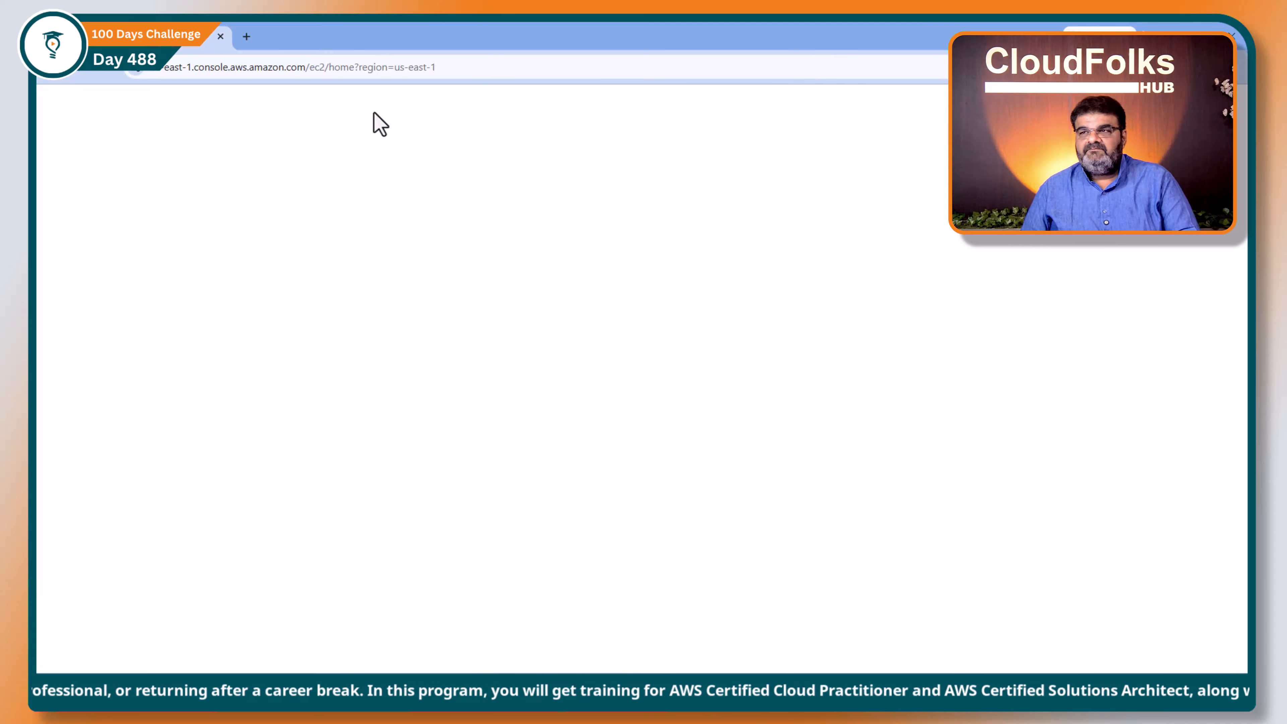
left_click(220, 36)
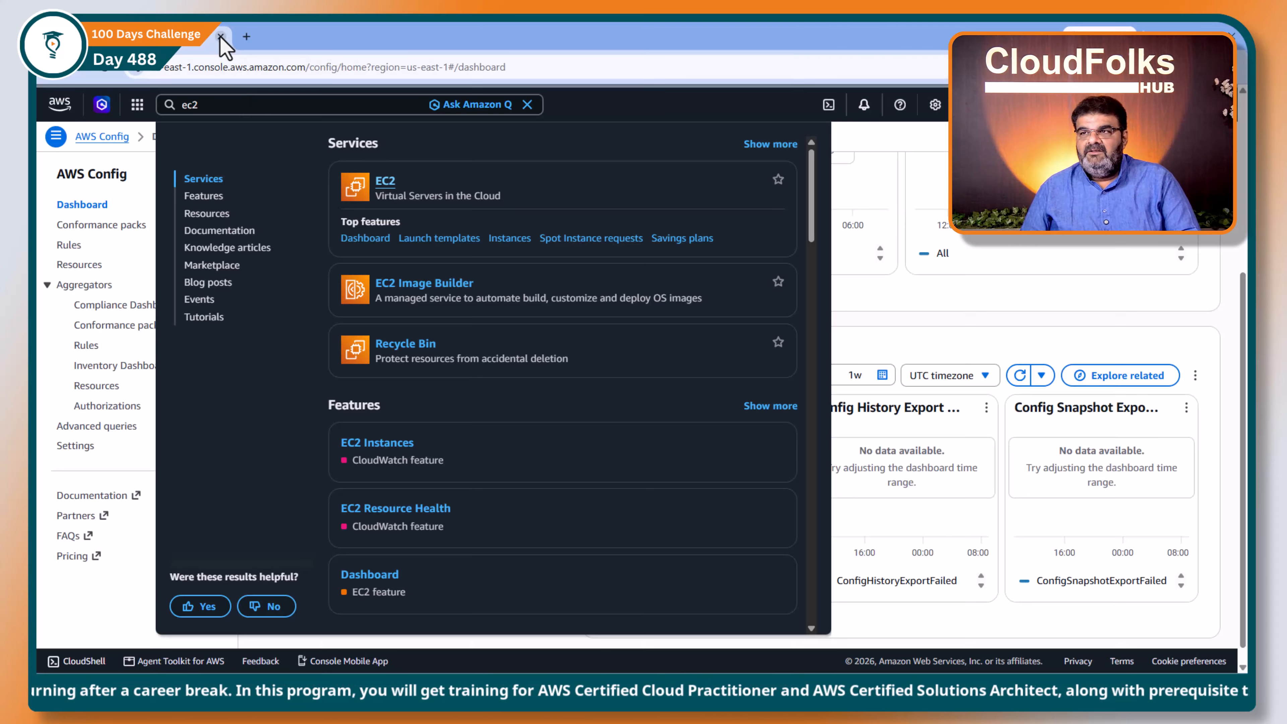
- Open the EC2 service in a new browser tab and go to its instances list
right_click(388, 184)
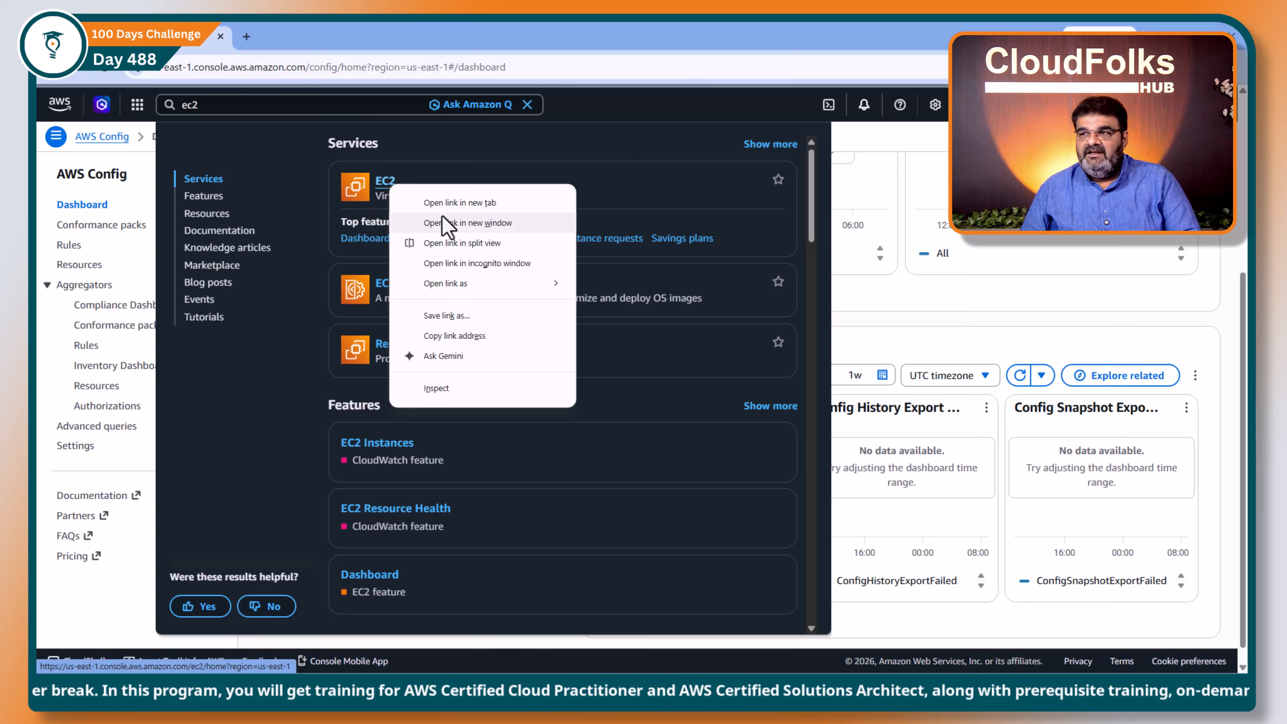
left_click(466, 203)
left_click(305, 41)
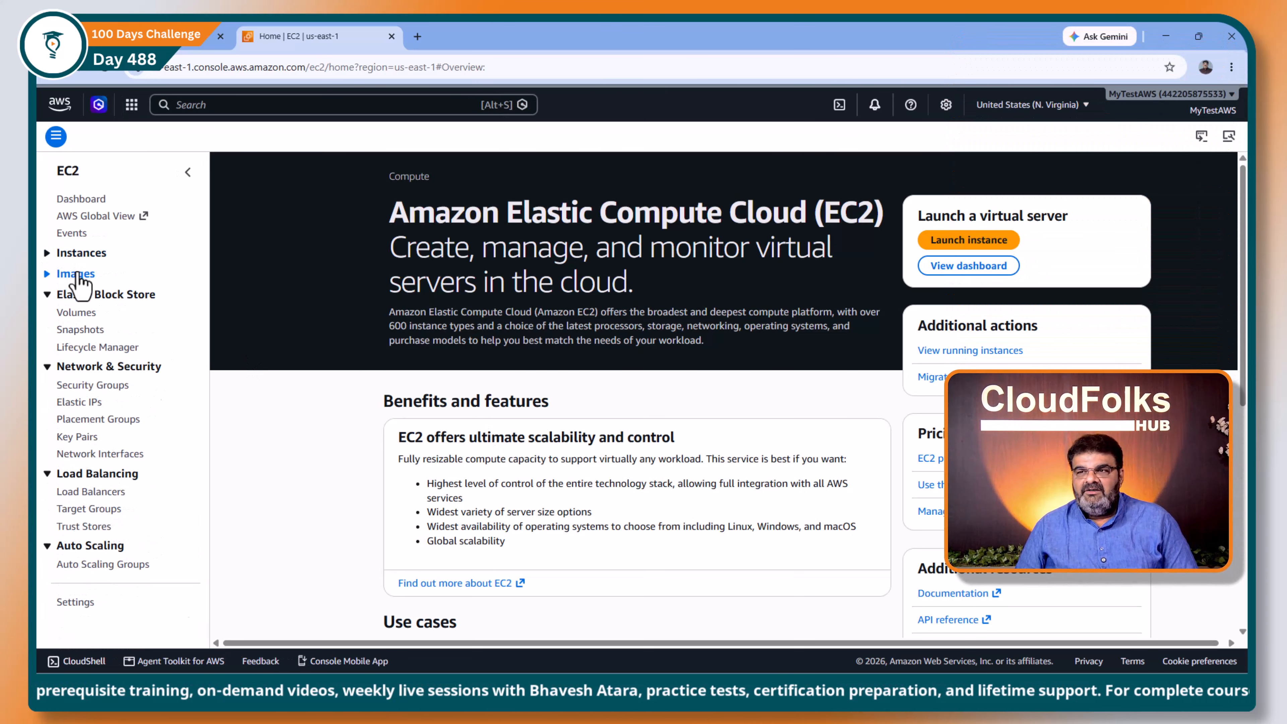
left_click(78, 272)
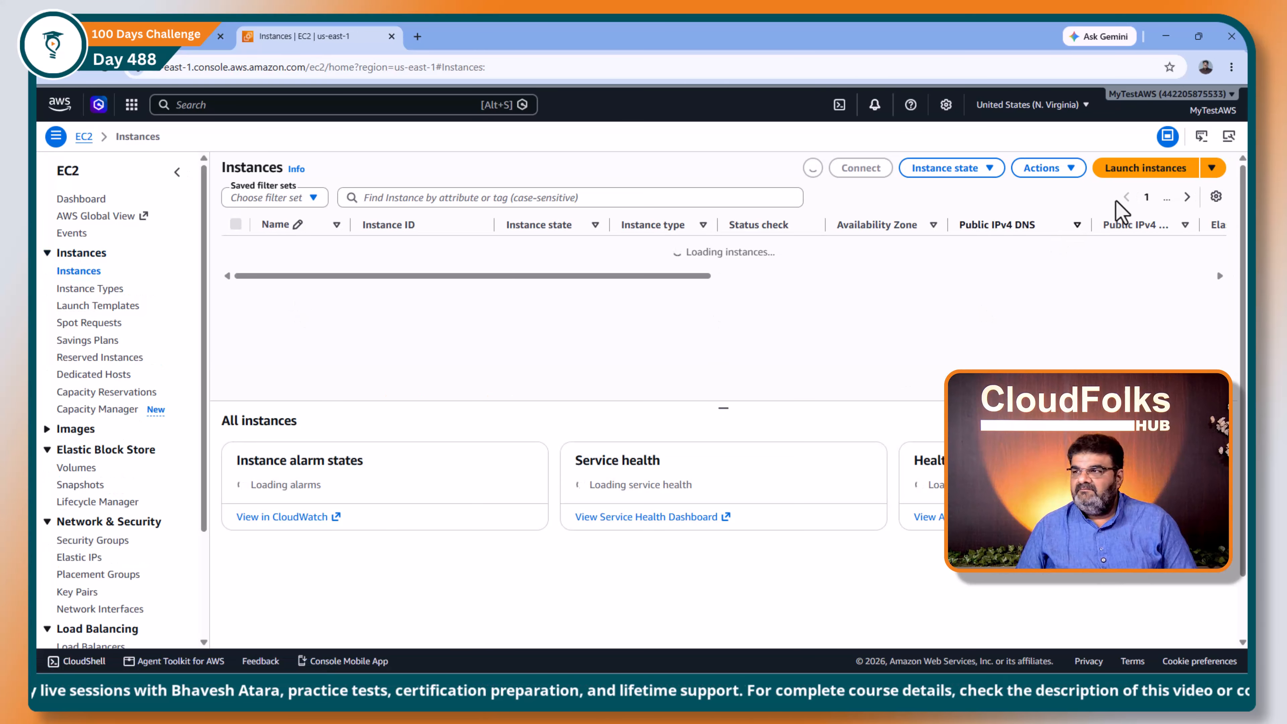
- Begin launching a new EC2 instance and name it Test
left_click(1144, 172)
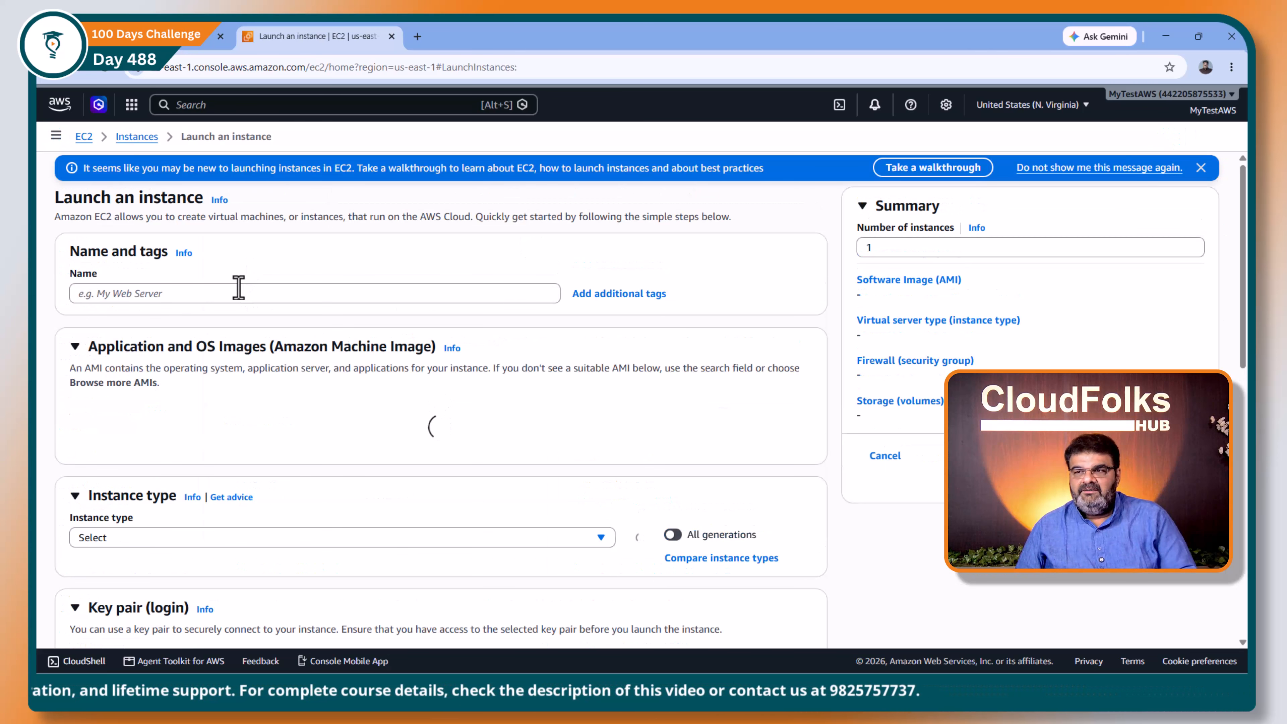
left_click(238, 291)
type("Te")
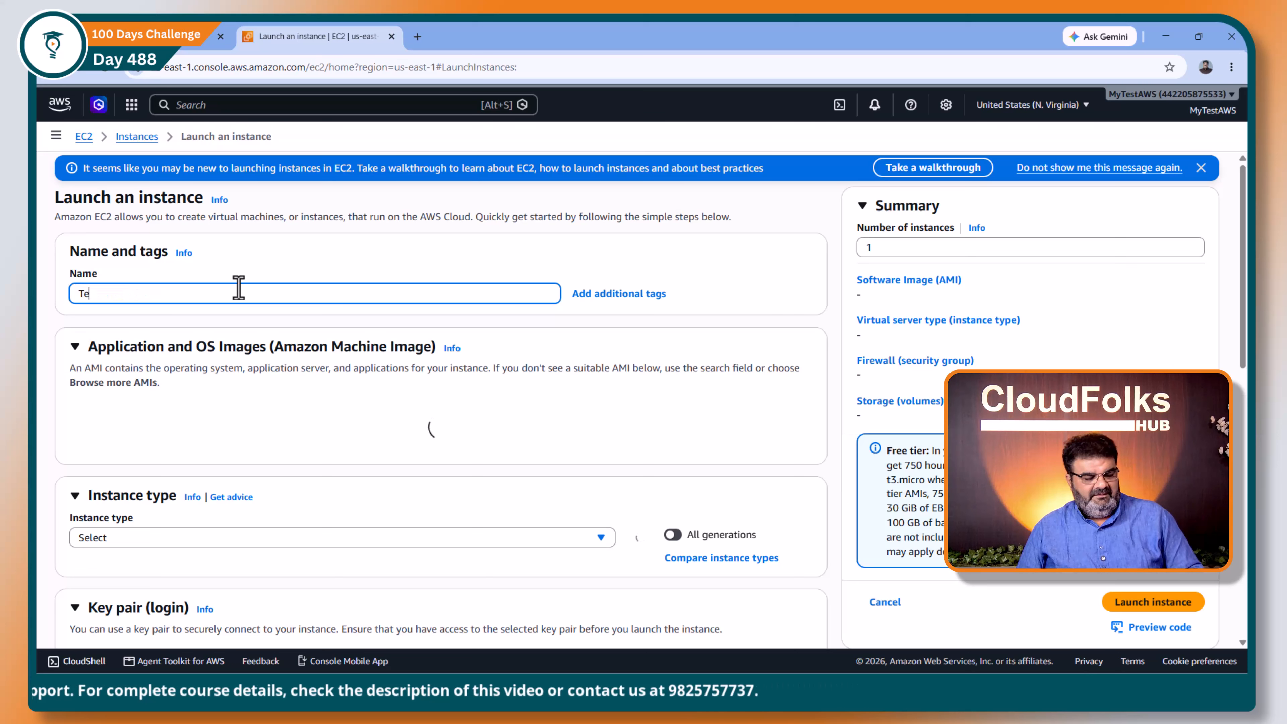
type("st")
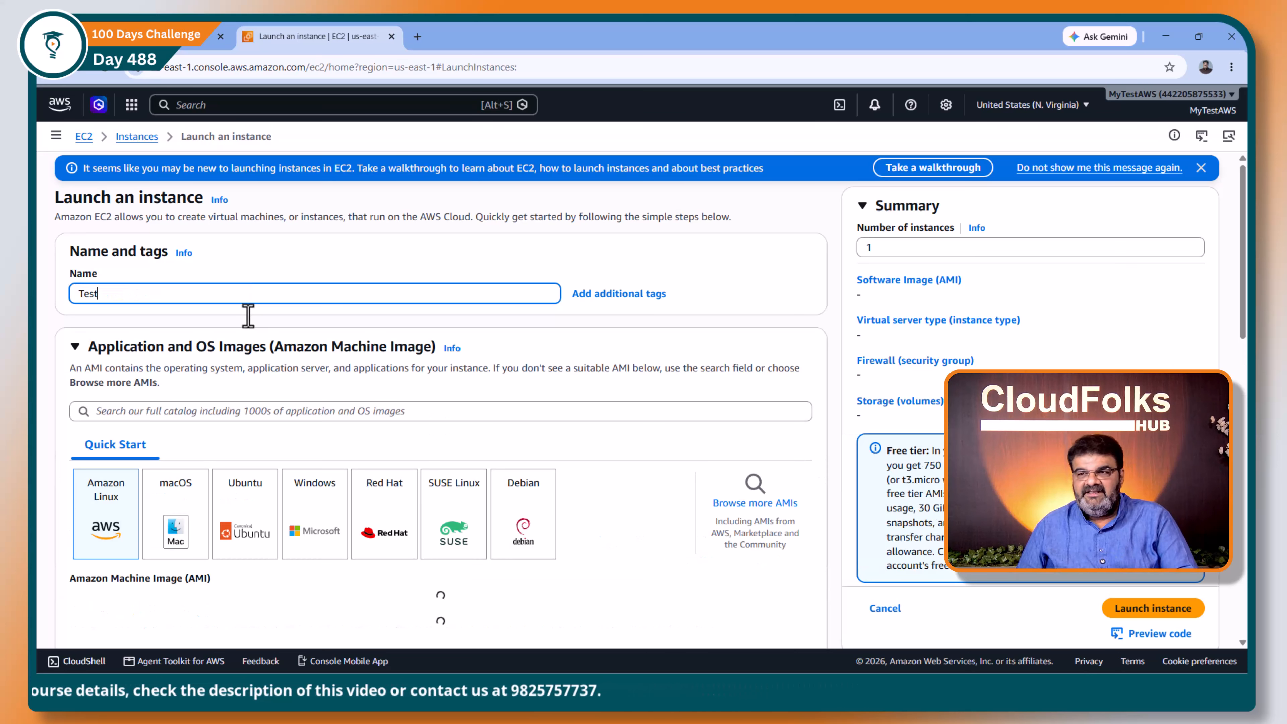
- Keep the Amazon Linux 2023 AMI and t2.micro type, select the key pair abc, and launch the instance
scroll(108, 510, "down", 4)
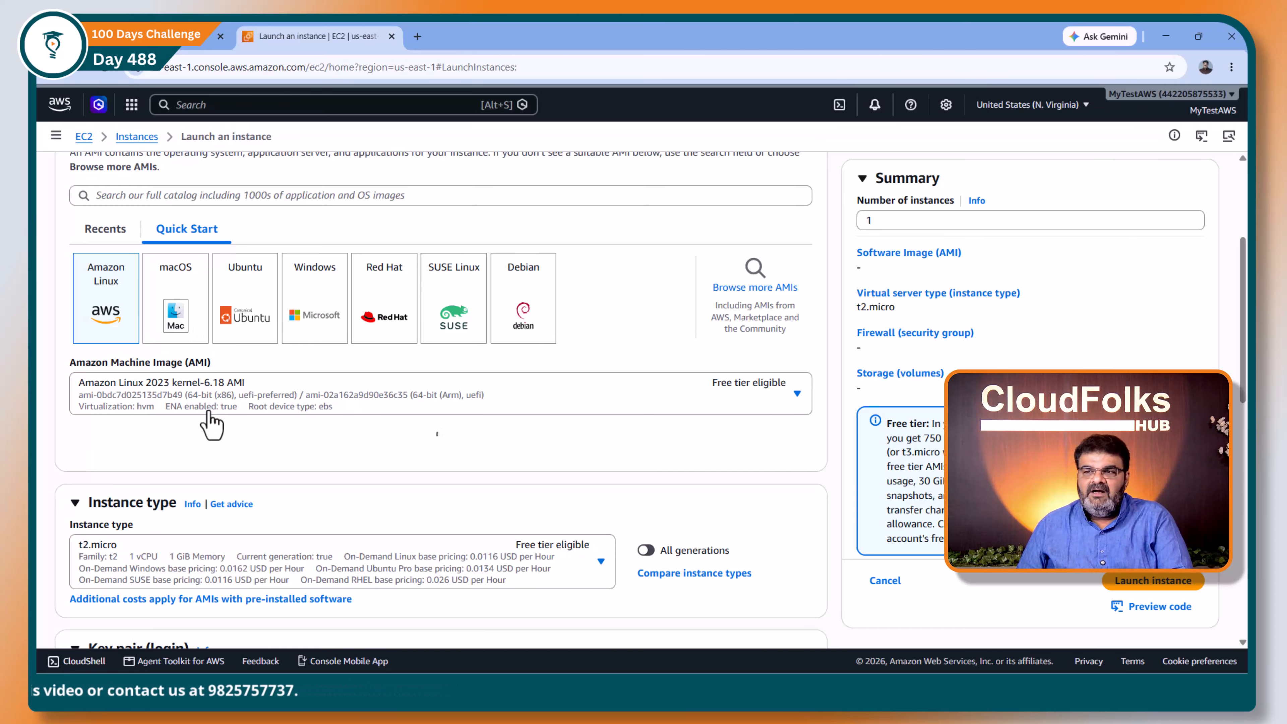
scroll(96, 566, "down", 2)
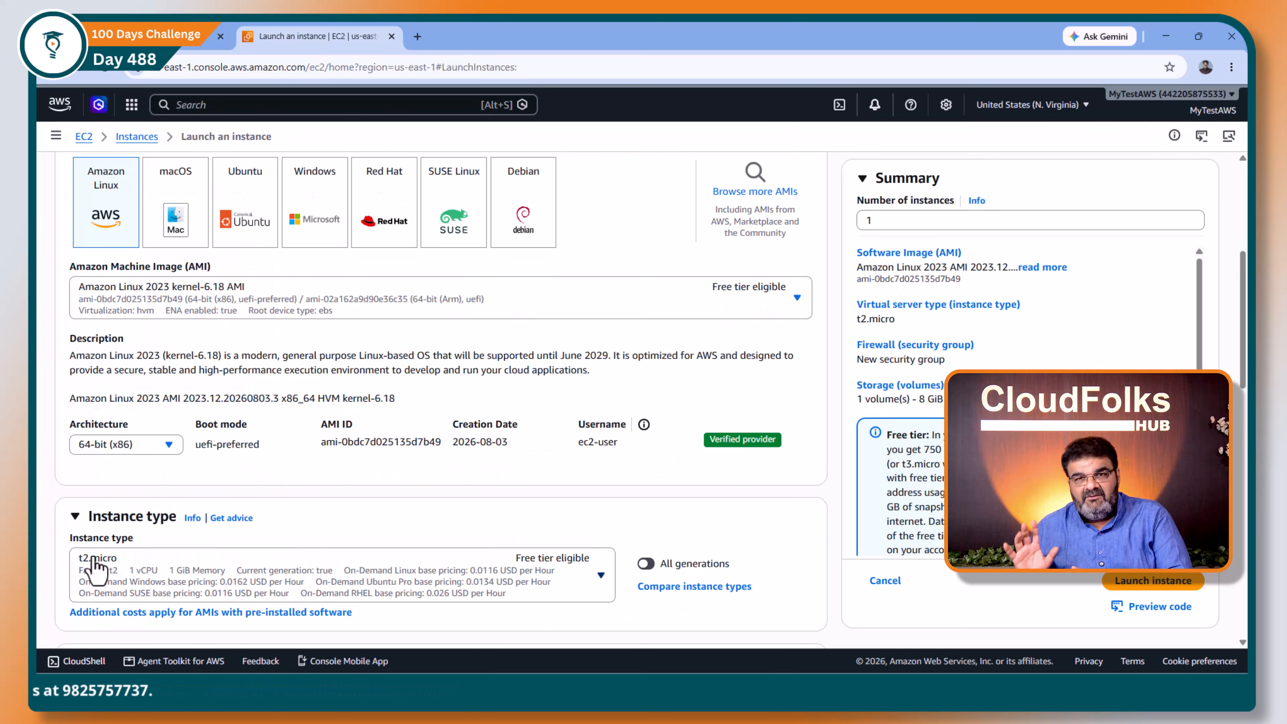
scroll(116, 487, "down", 3)
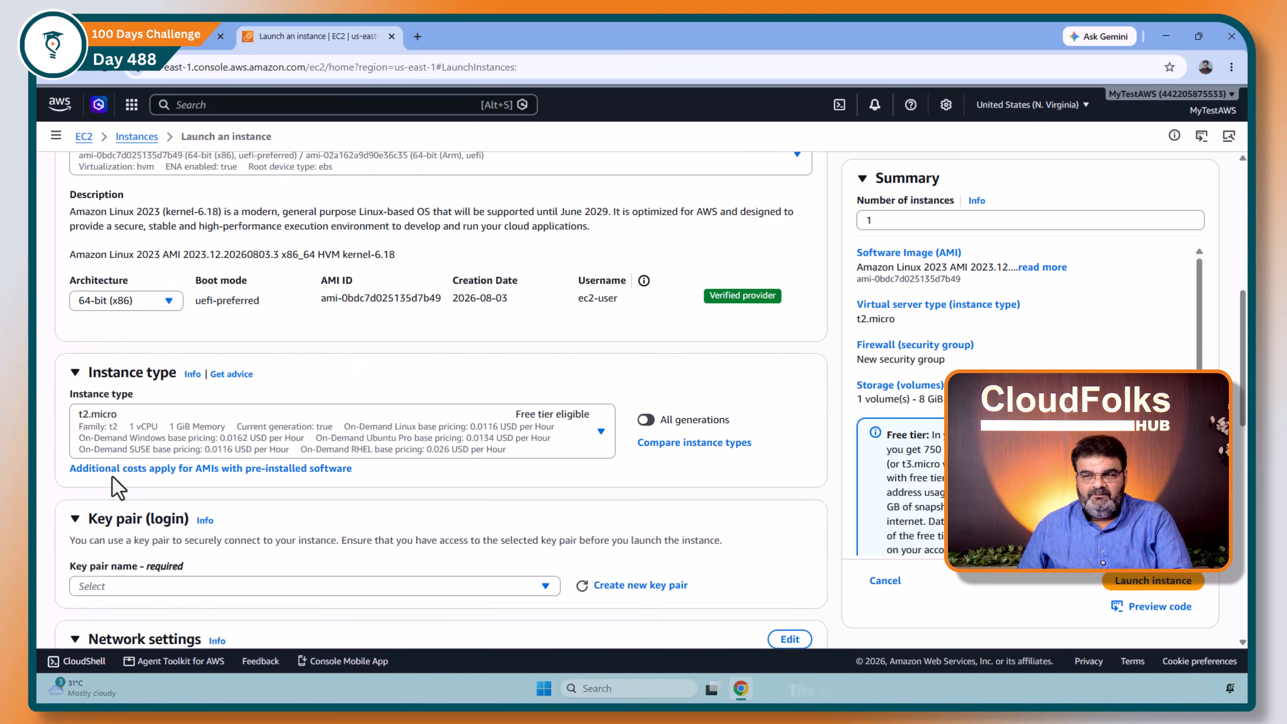
scroll(117, 489, "down", 3)
left_click(147, 418)
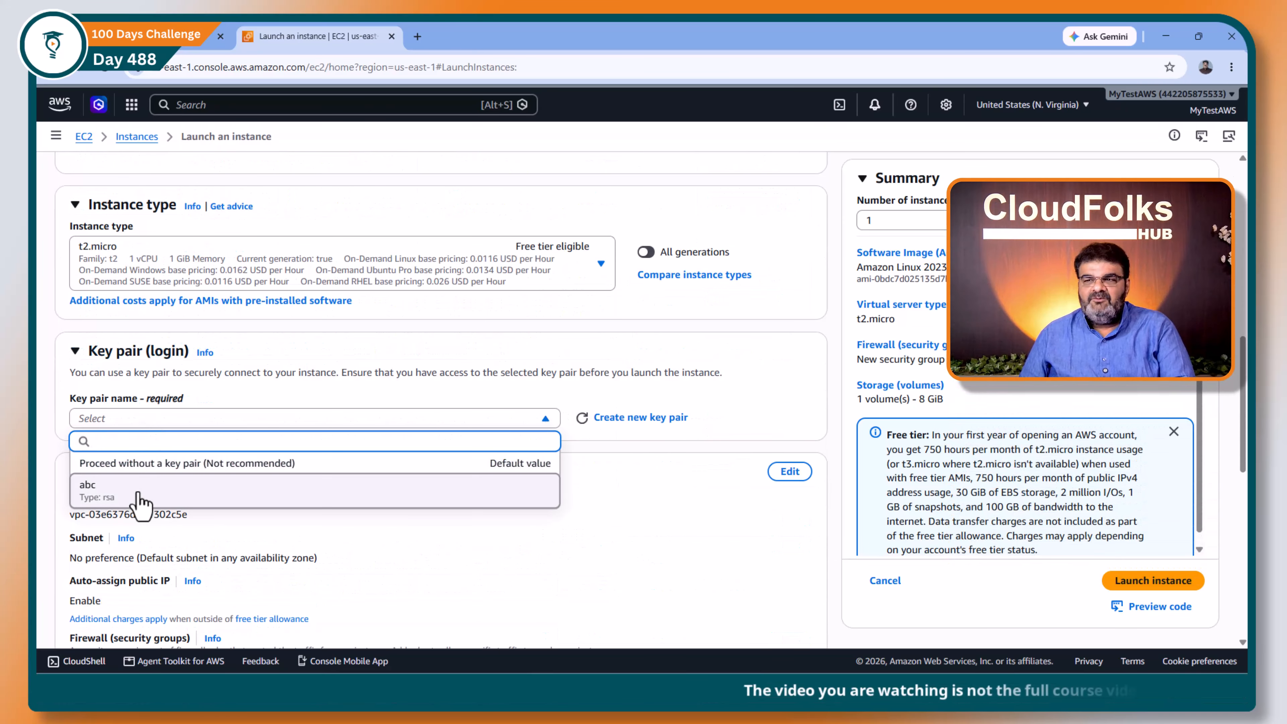
left_click(139, 499)
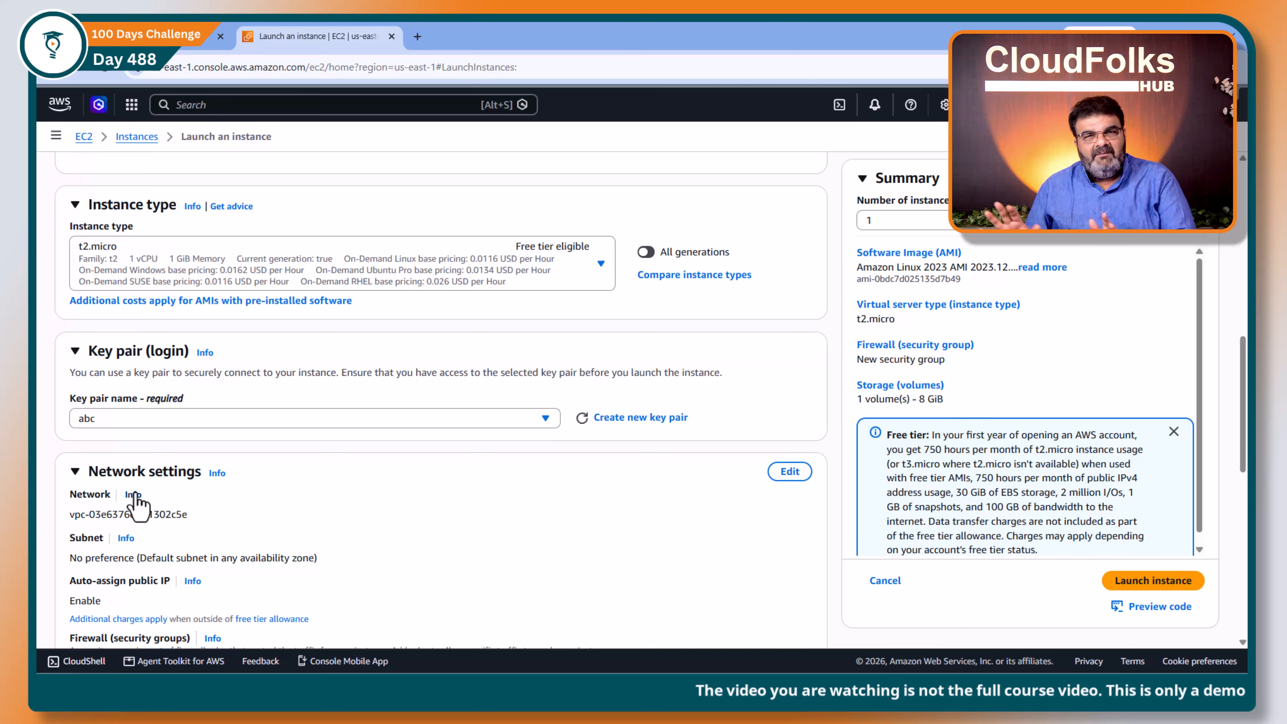
scroll(557, 525, "down", 3)
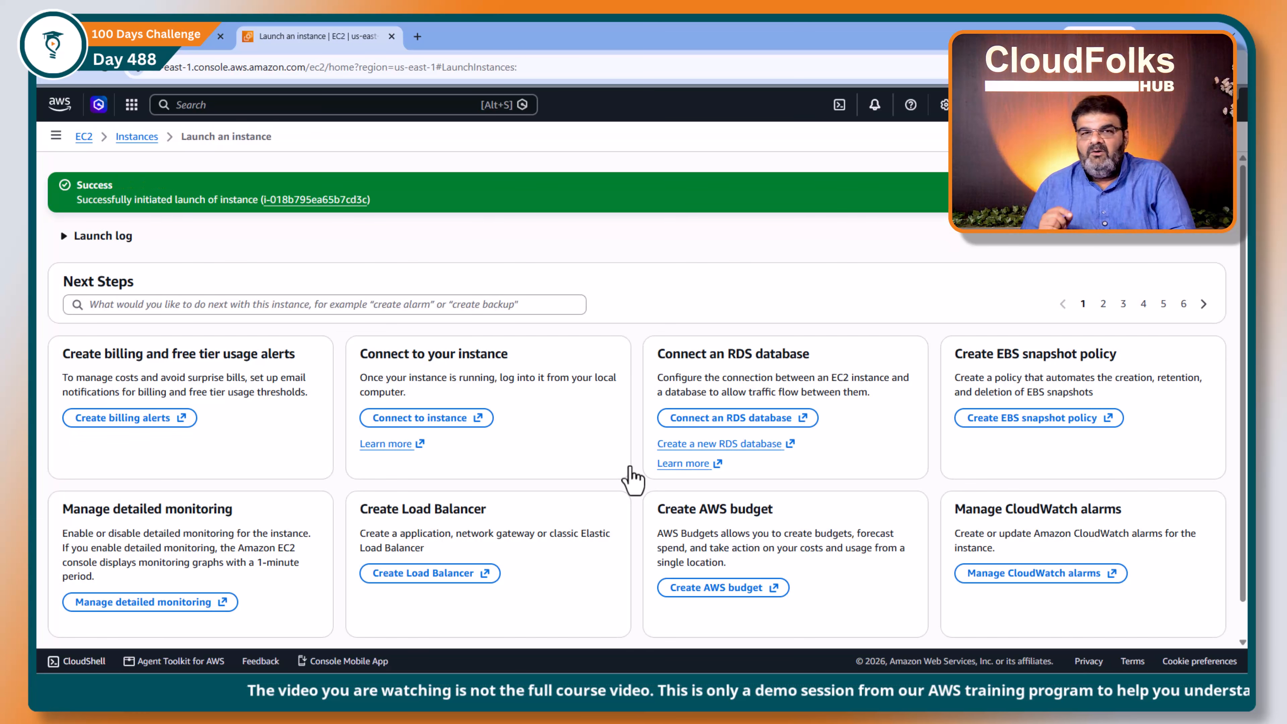
- Return to the instances list, dismissing the launch survey, and copy the instance ID of Test
left_click(136, 142)
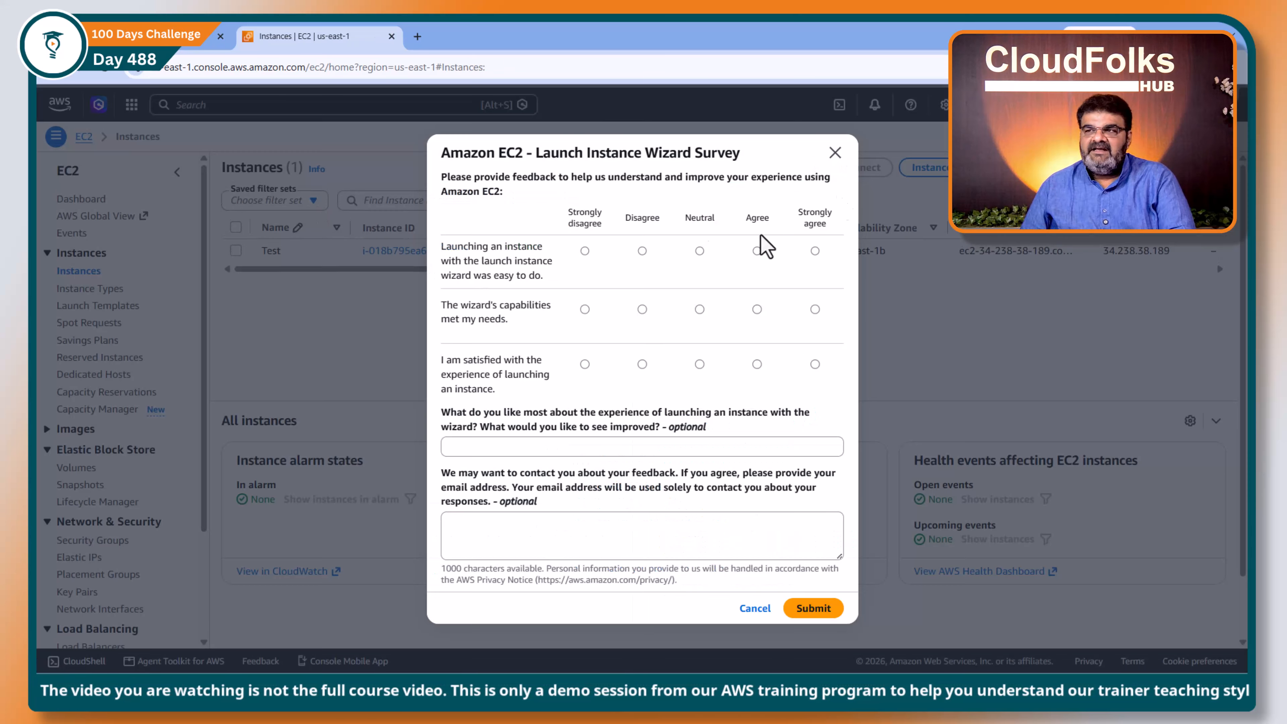
left_click(835, 153)
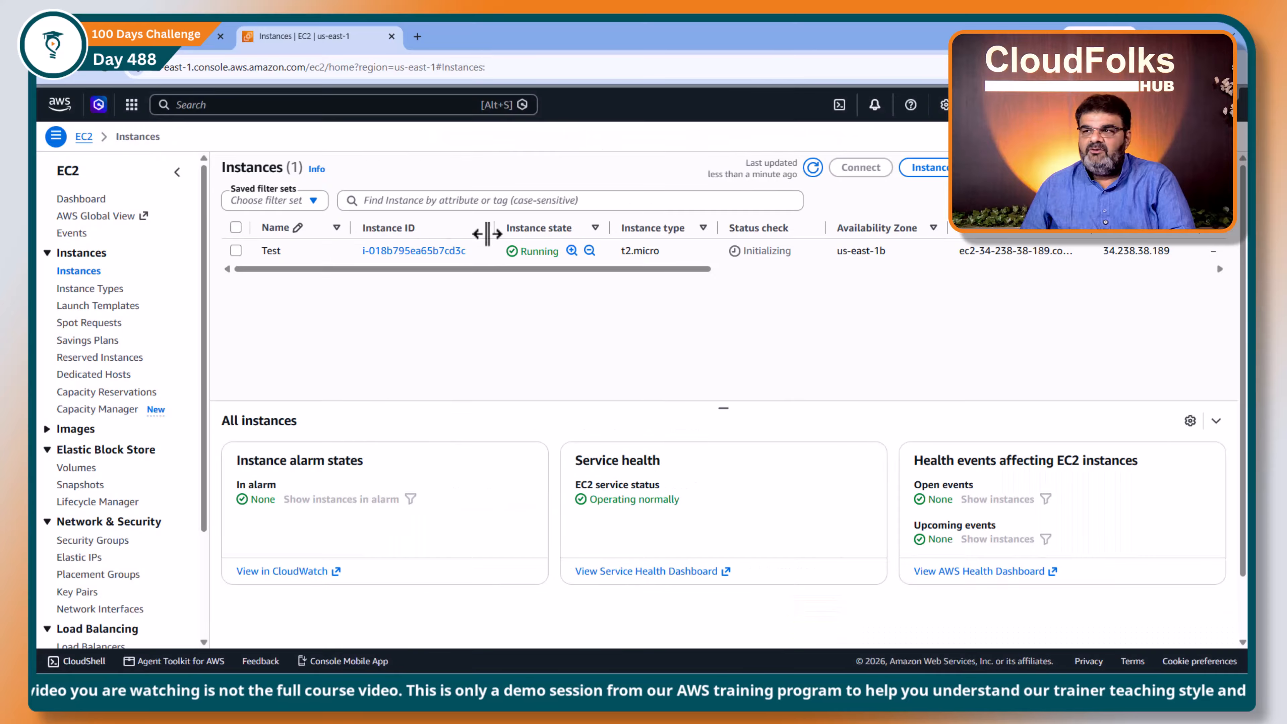
left_click_drag(474, 253, 334, 256)
key("ctrl+c")
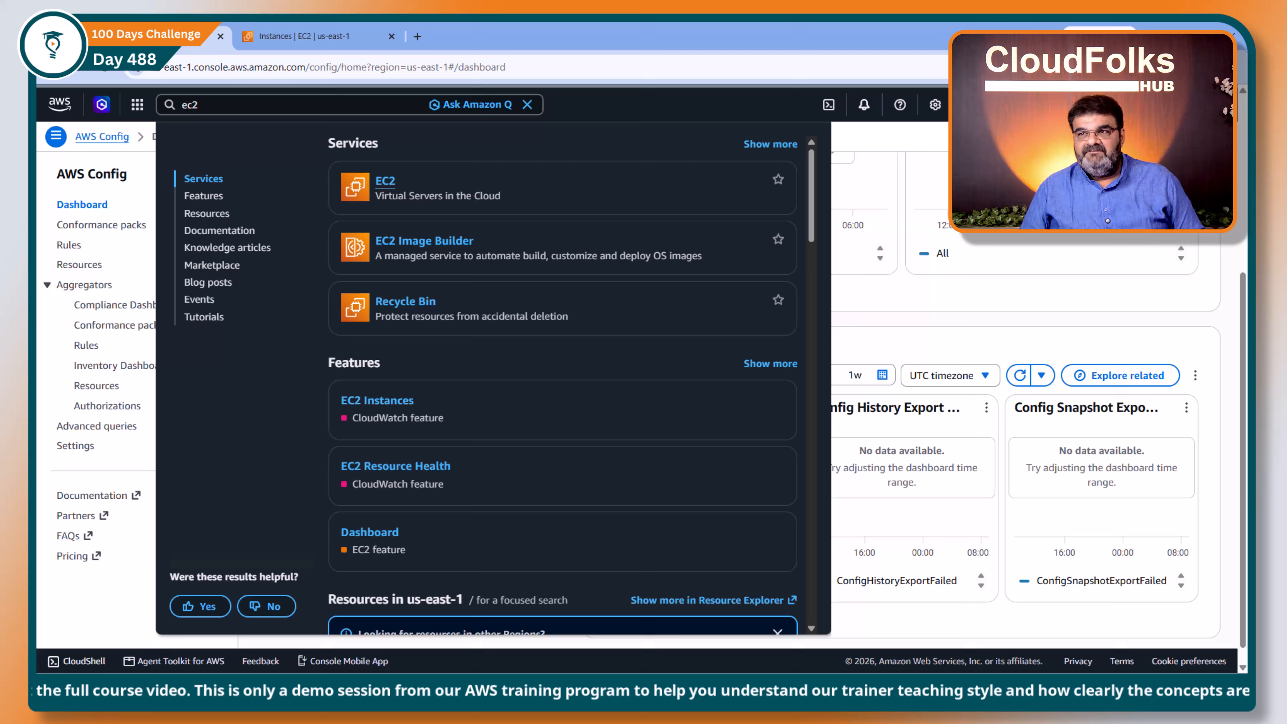
- Dismiss the service search results and open the AWS Config resource inventory
left_click(890, 280)
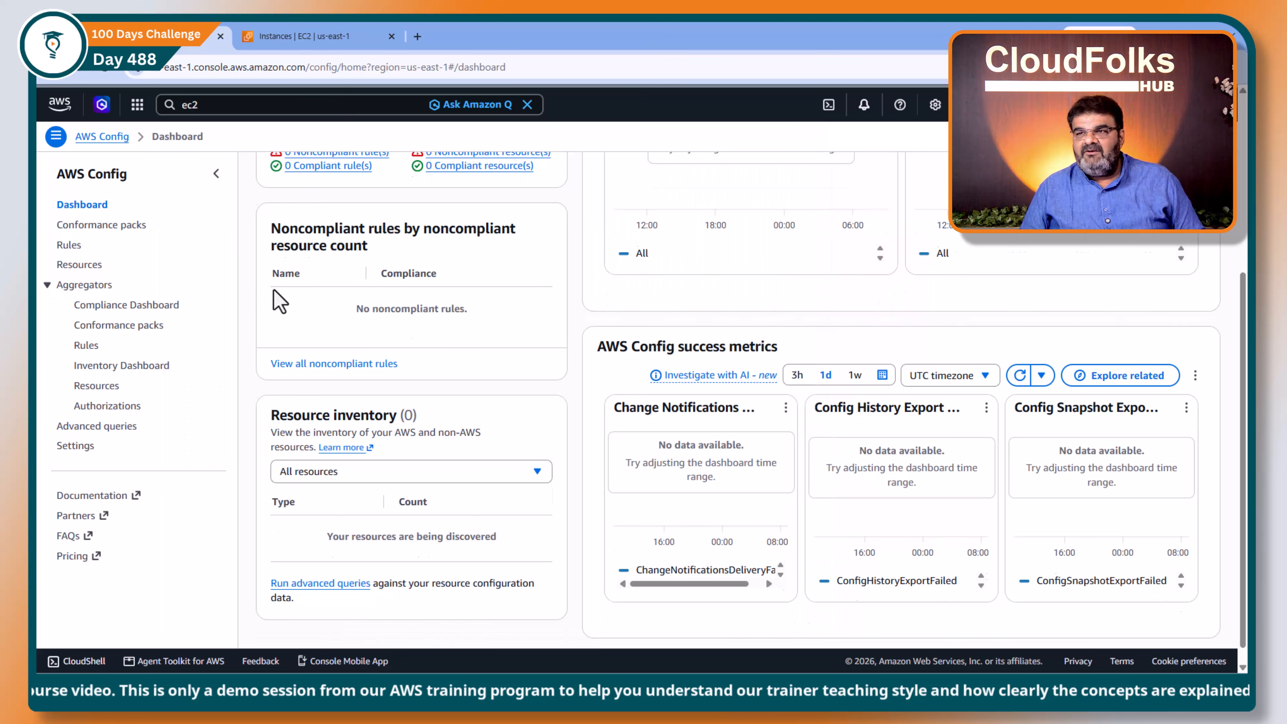
scroll(354, 386, "down", 5)
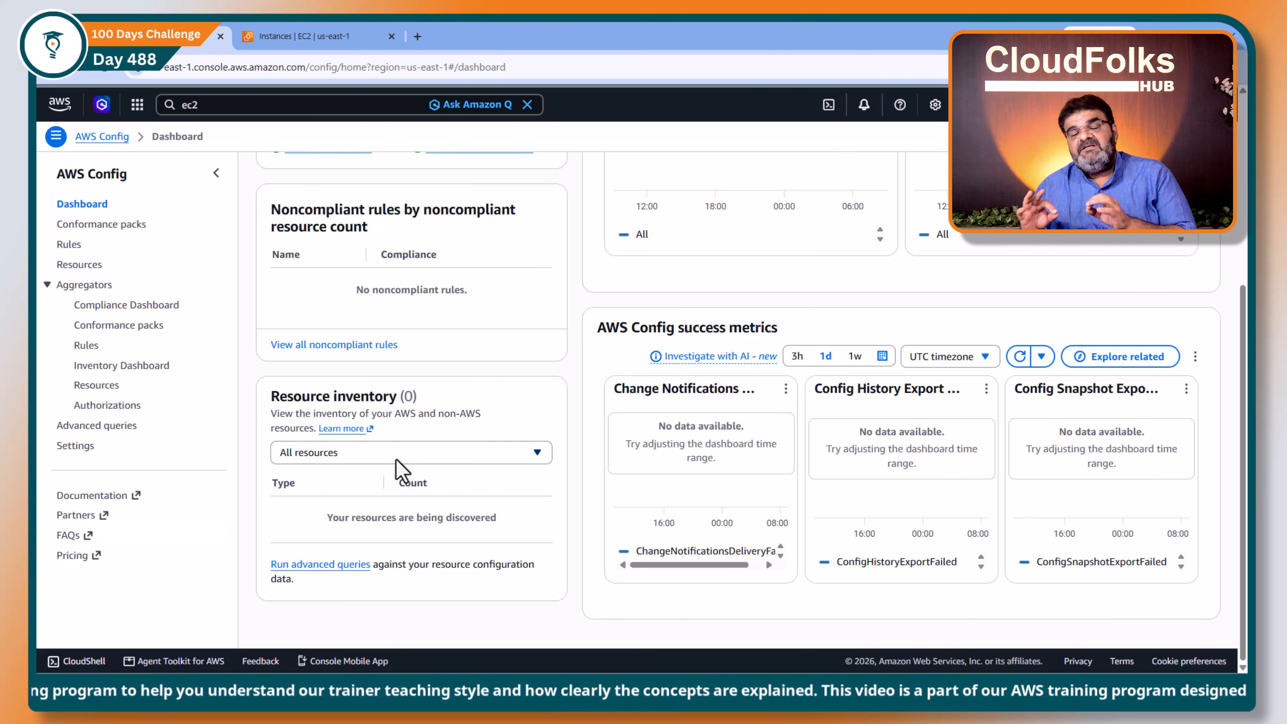
left_click(81, 265)
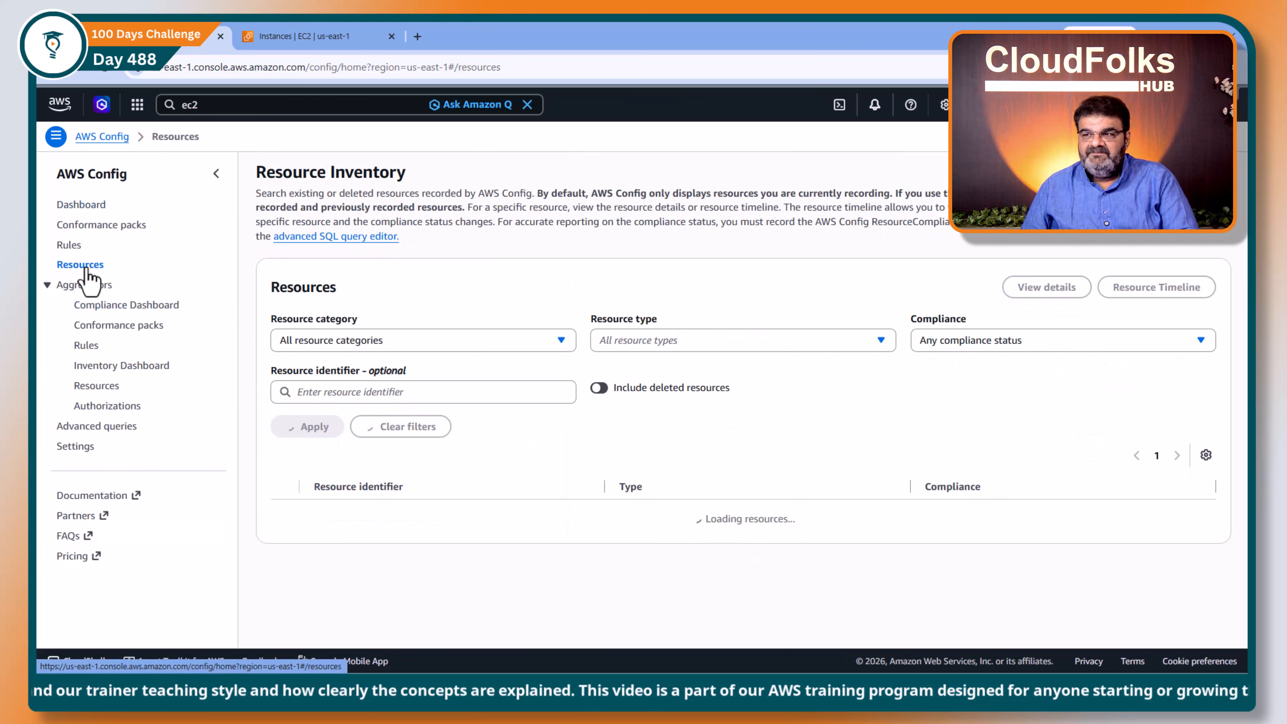
- Search the resource types for "ec2 insta" and filter the inventory by AWS EC2 Instance
left_click(706, 347)
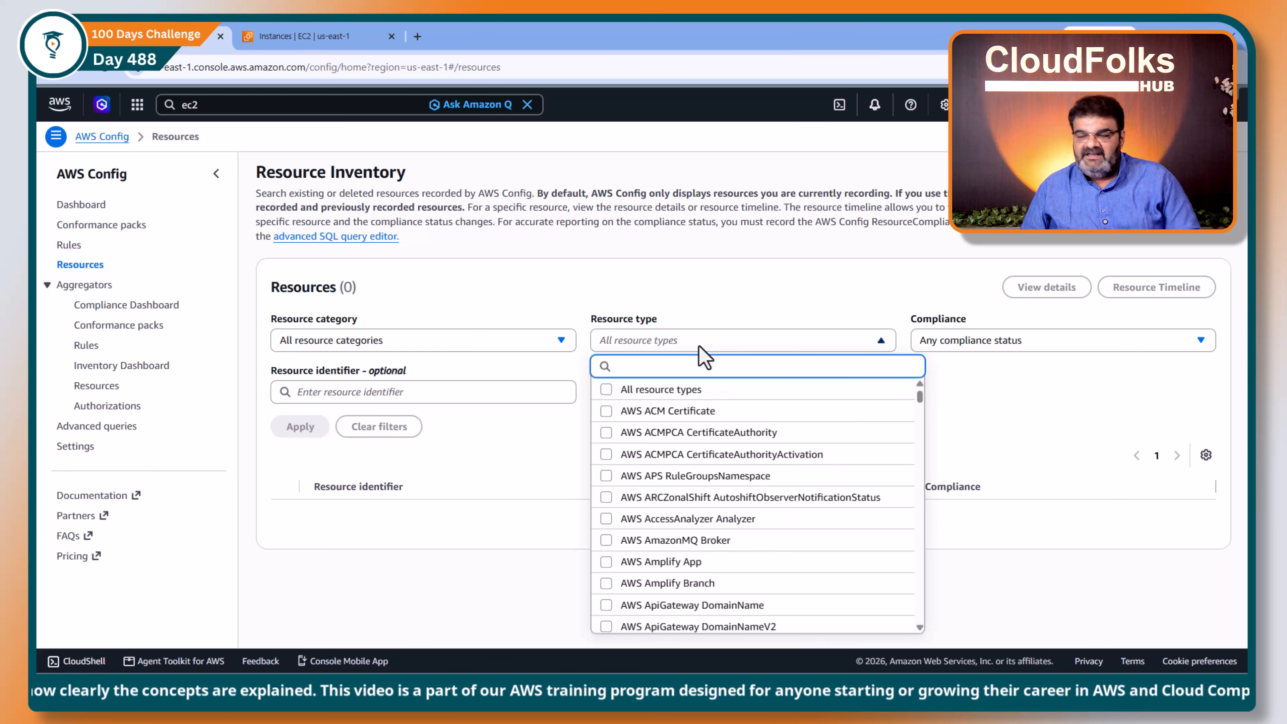
type("ec2")
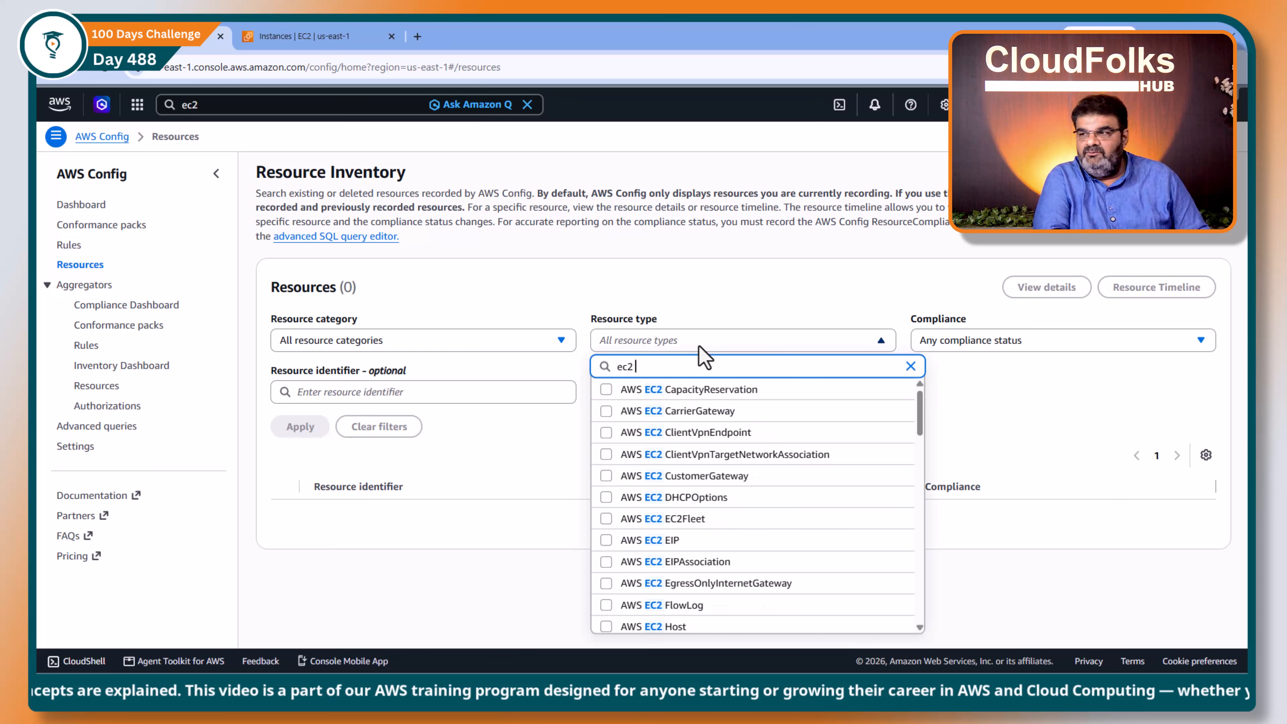
type(" insta")
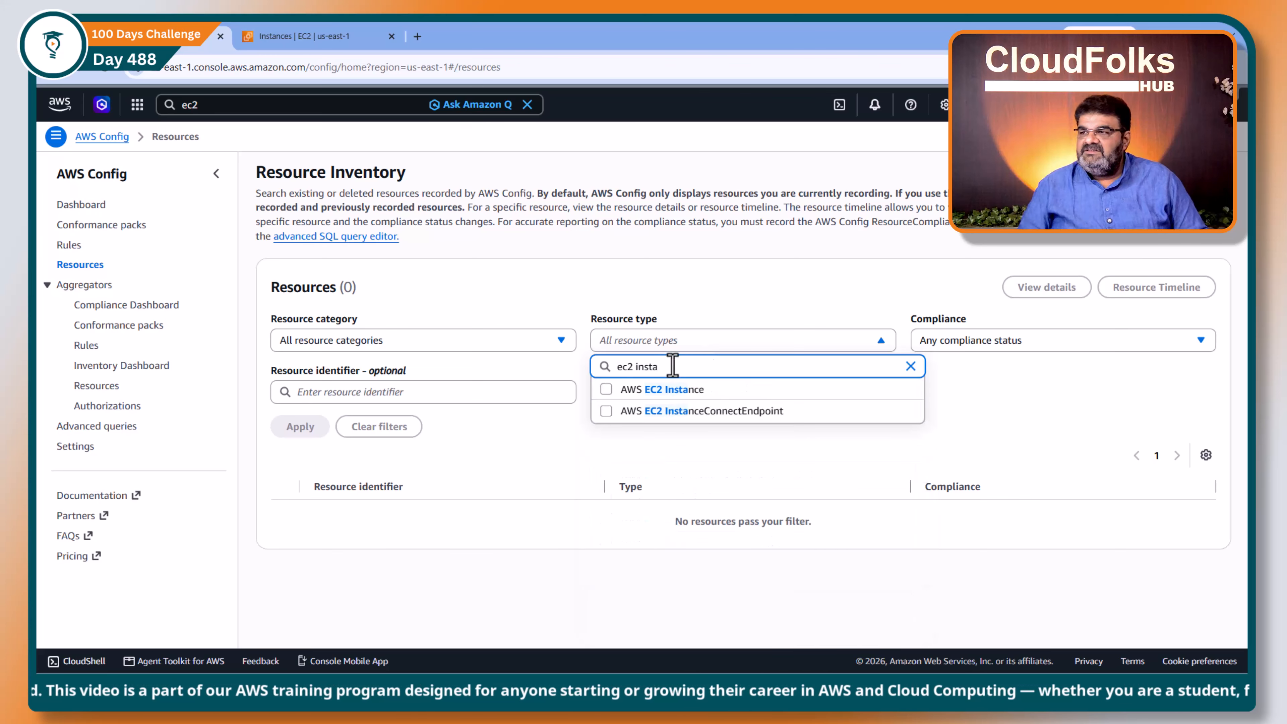
left_click(679, 392)
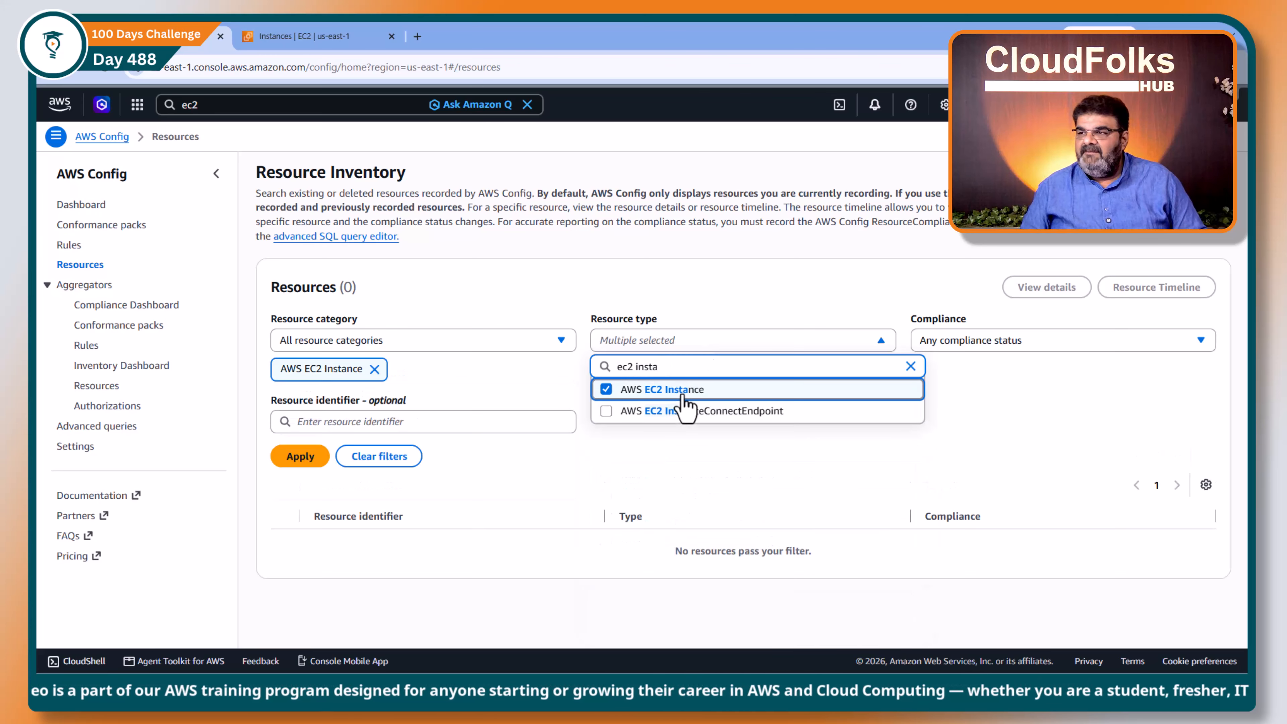
- Apply the copied instance ID as the resource identifier filter and compare the result with the EC2 instances list
left_click(344, 422)
key("ctrl+v")
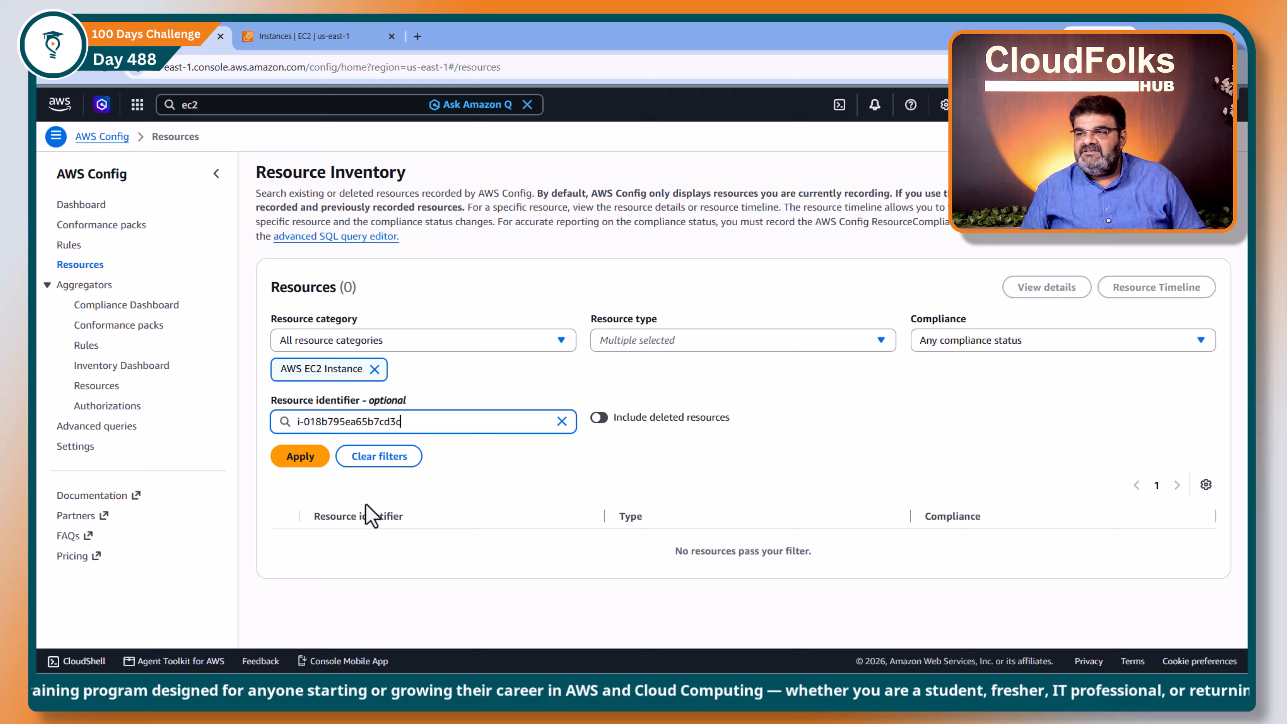
left_click(299, 457)
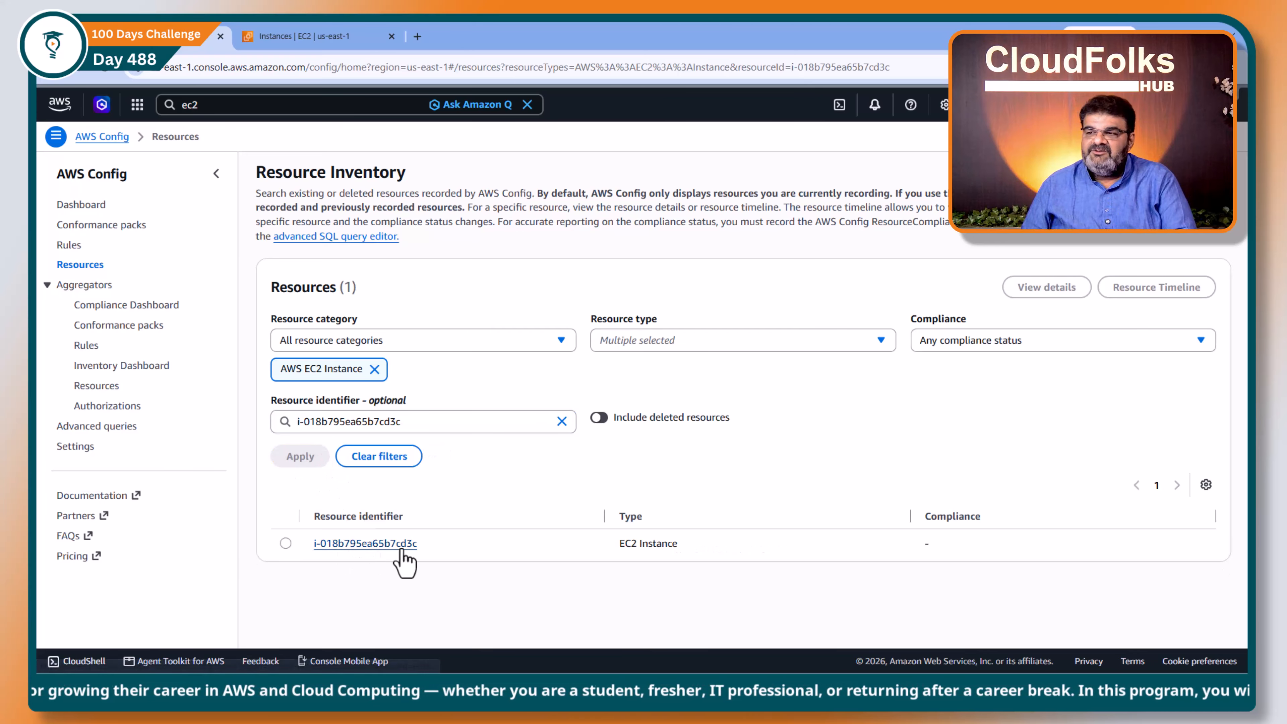
left_click(403, 554)
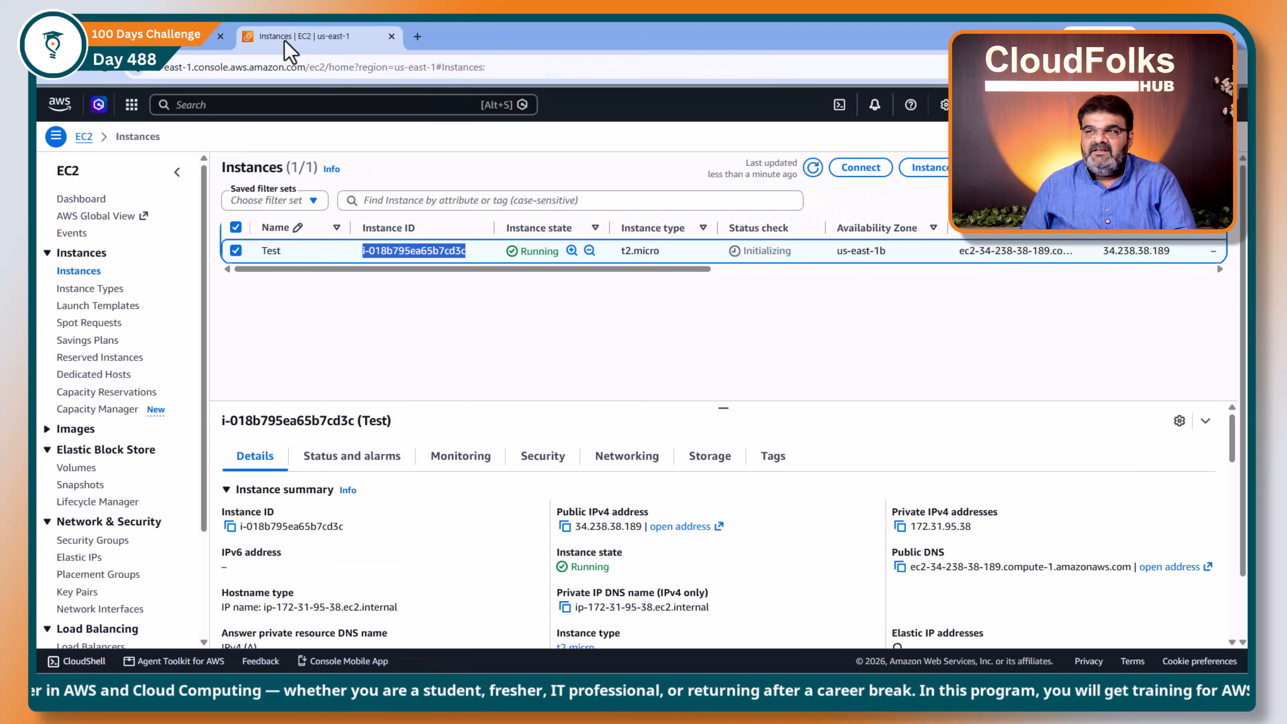
key("alt+Left")
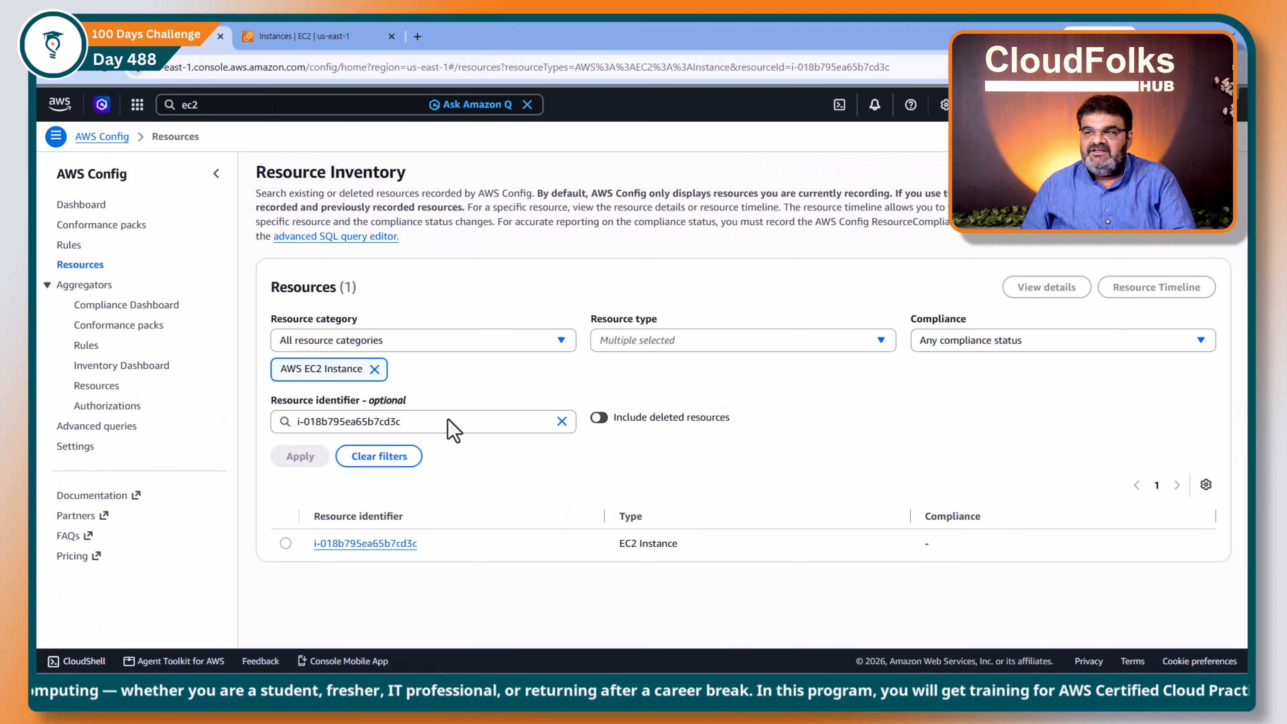
- Open the filtered EC2 instance in AWS Config and review its details, configuration item and applied rules sections
left_click(383, 543)
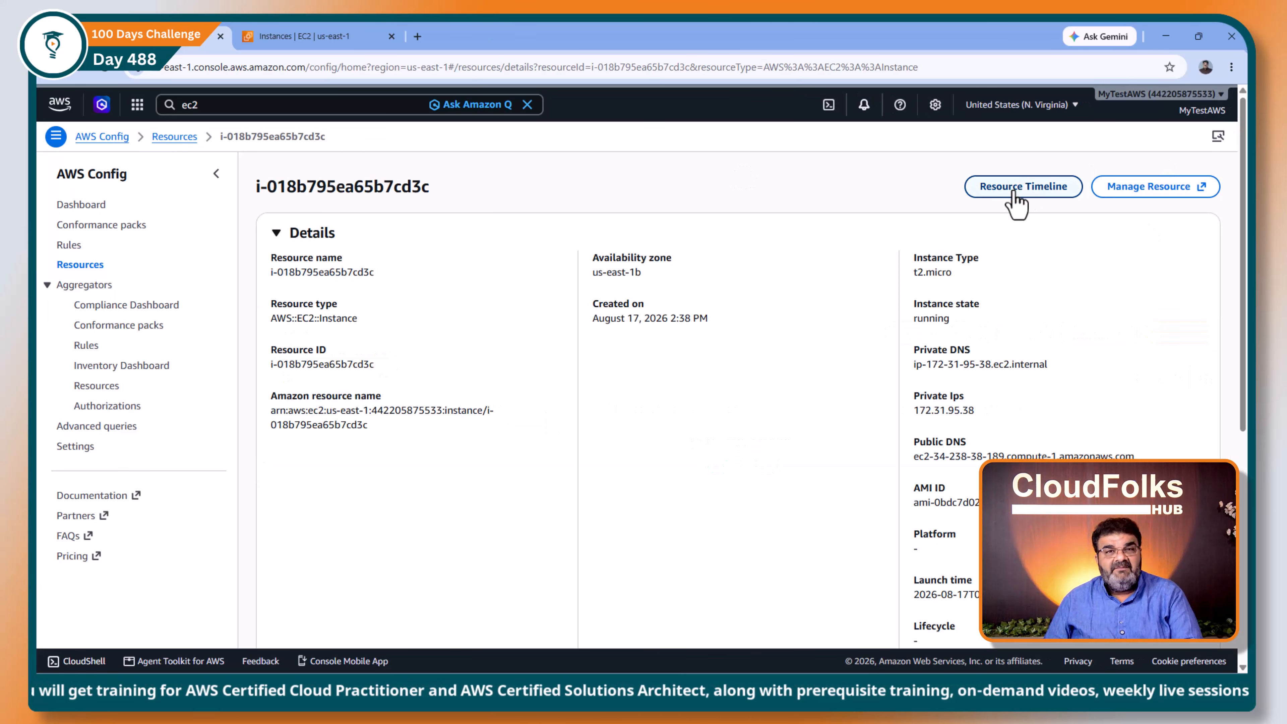
scroll(647, 385, "down", 5)
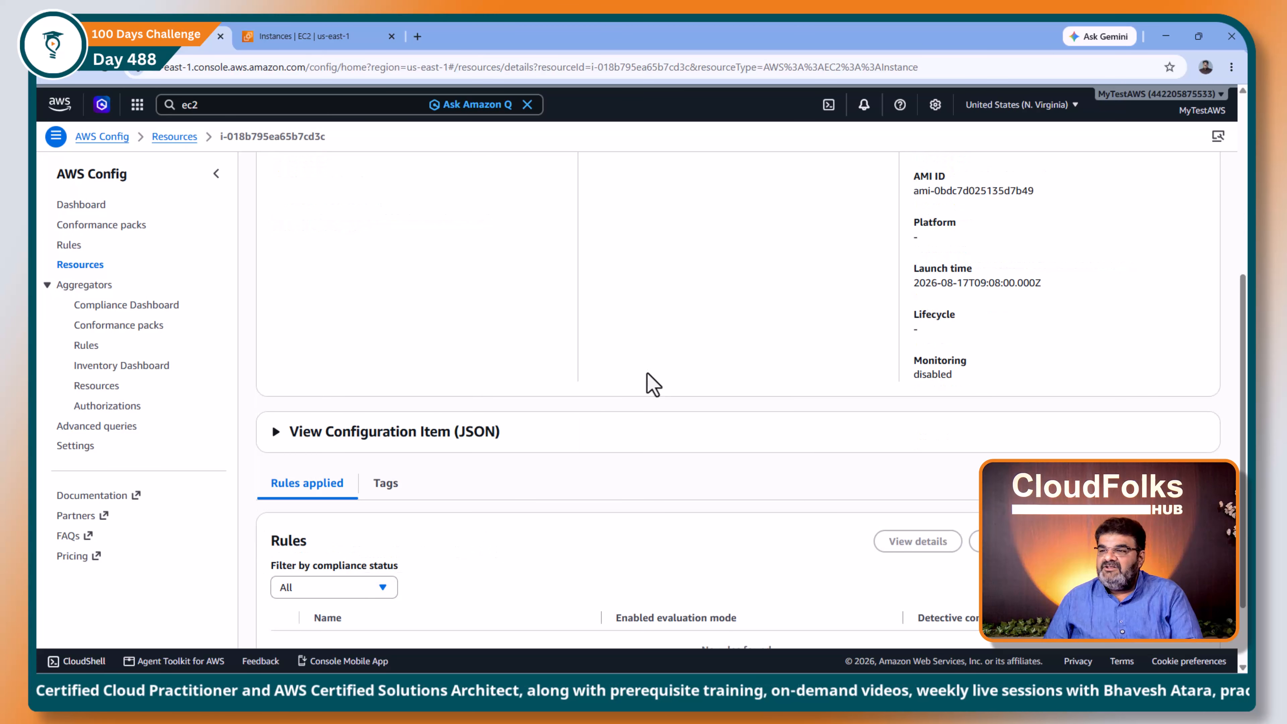
scroll(647, 372, "up", 2)
scroll(654, 383, "up", 3)
scroll(656, 401, "down", 6)
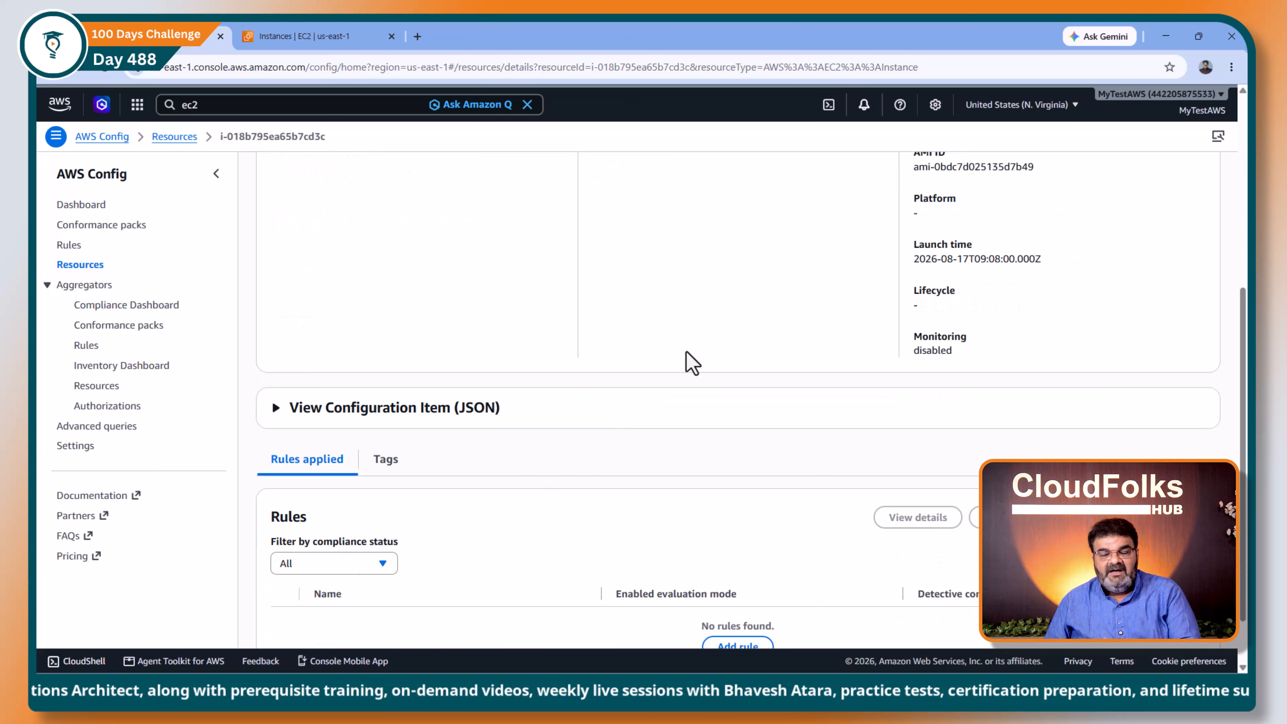
scroll(689, 362, "up", 10)
- Open the instance's resource timeline, go back to its details page, and reopen the timeline to reload the events
left_click(995, 206)
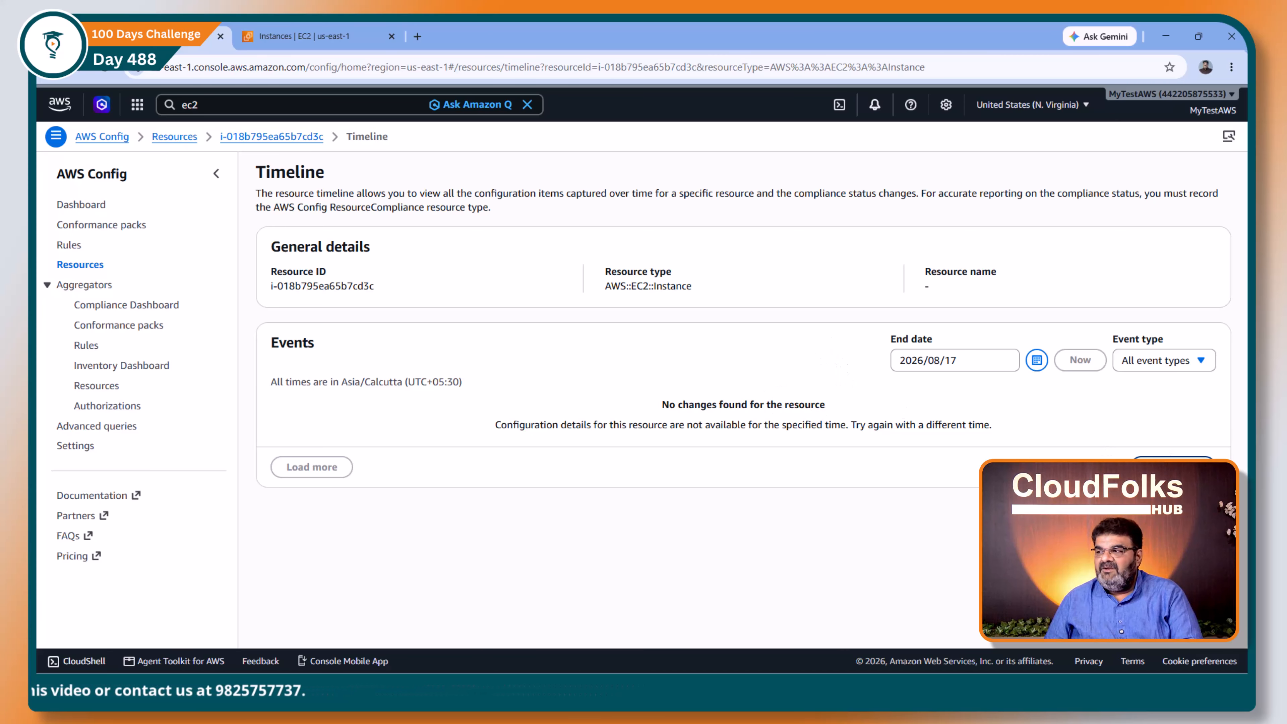
left_click(286, 138)
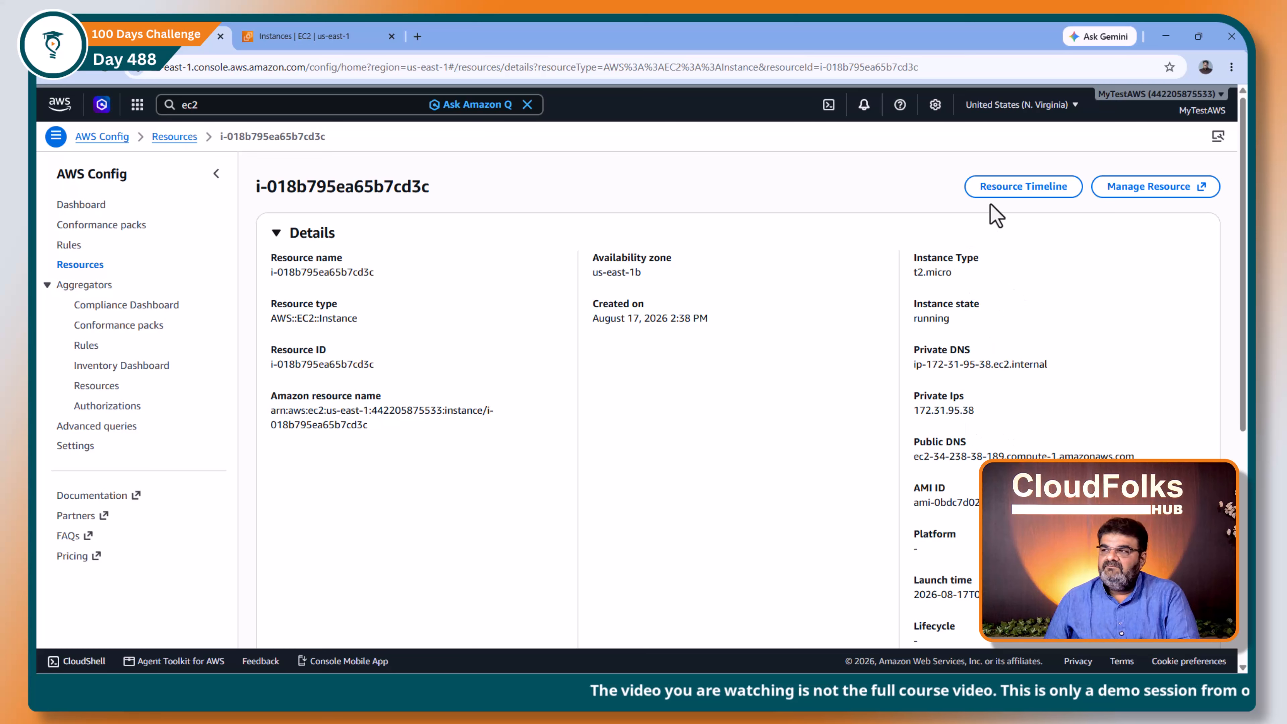
left_click(997, 193)
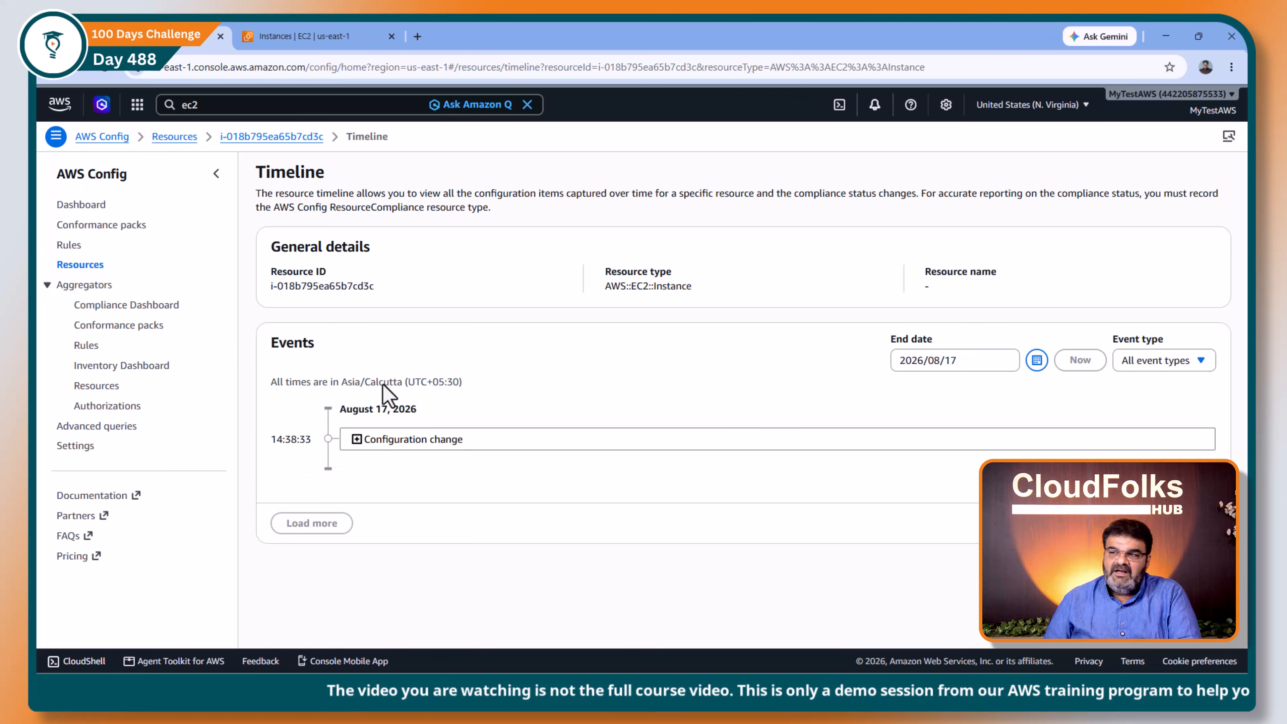
- Expand the 14:38:33 configuration change, examine its JSON diff from start to the relationships section, and collapse the event
left_click(392, 440)
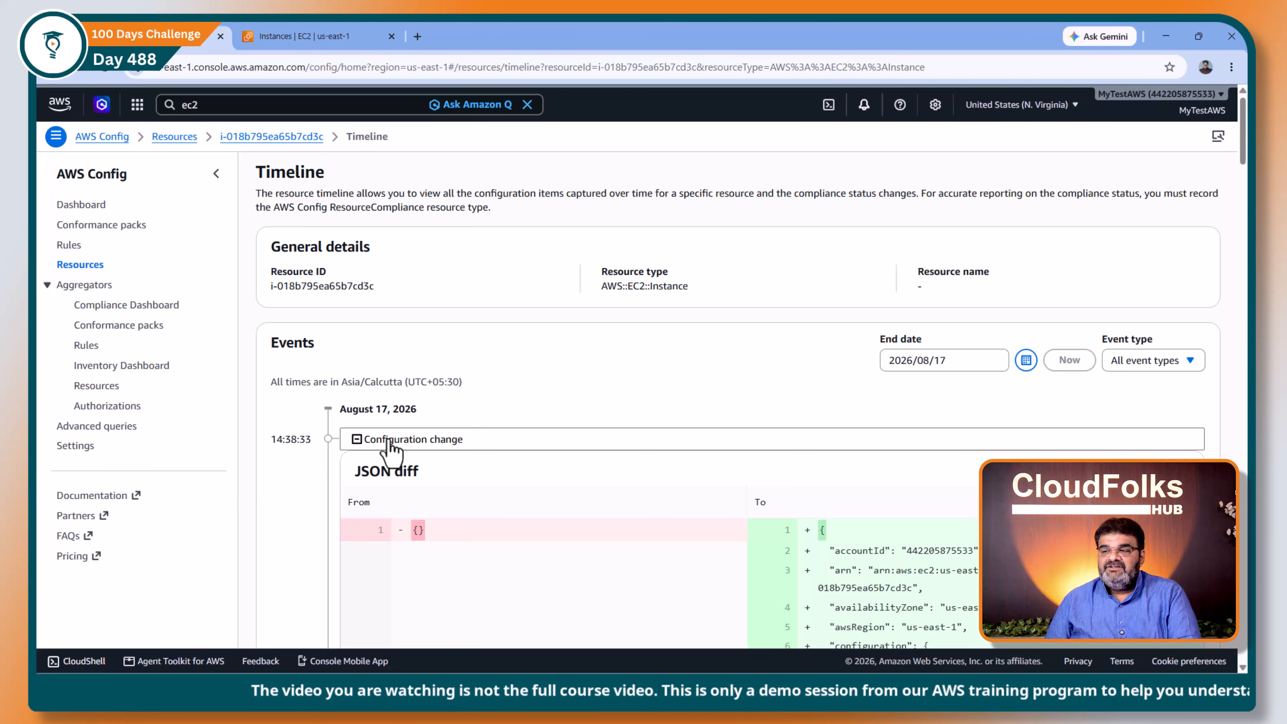
scroll(400, 428, "down", 4)
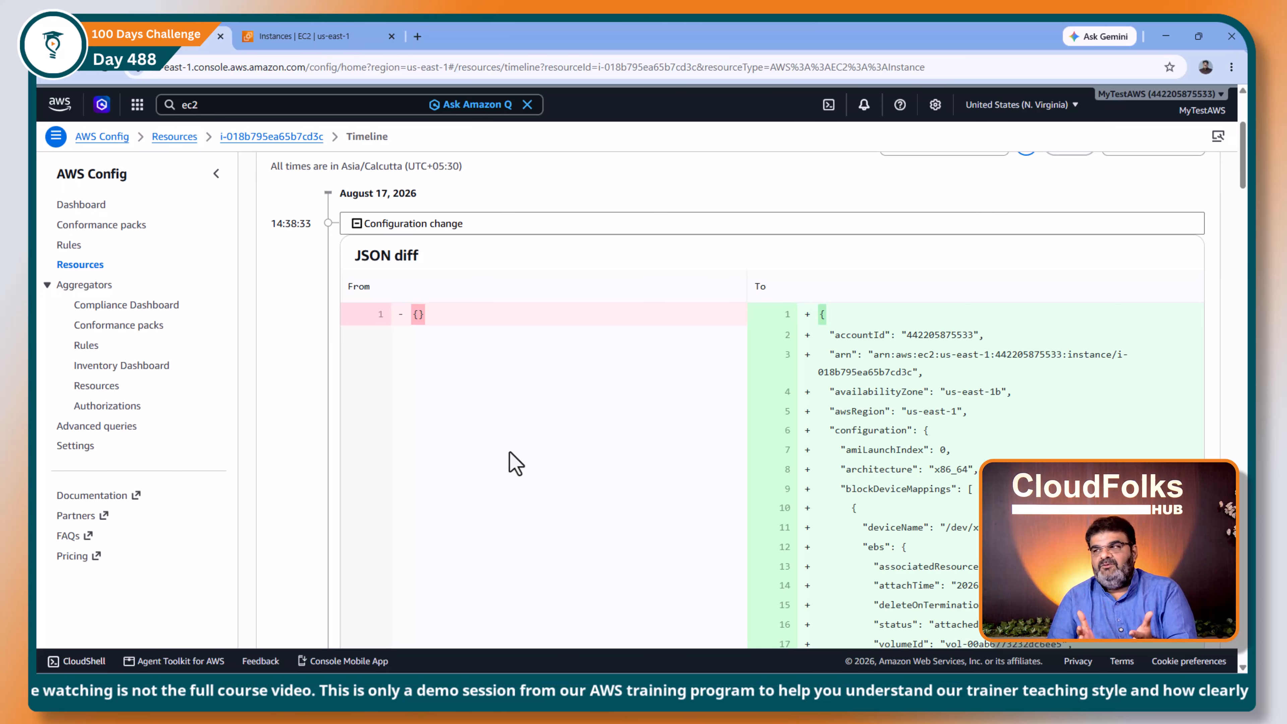
scroll(911, 400, "down", 10)
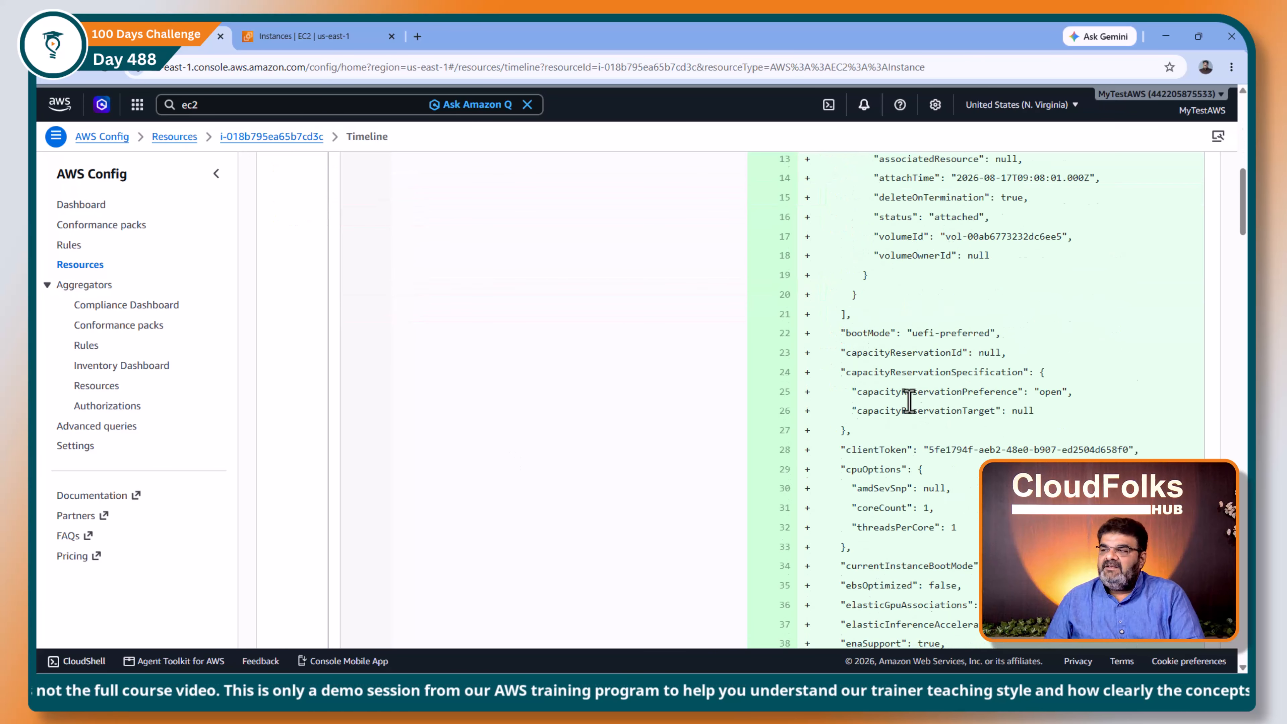
scroll(909, 401, "down", 17)
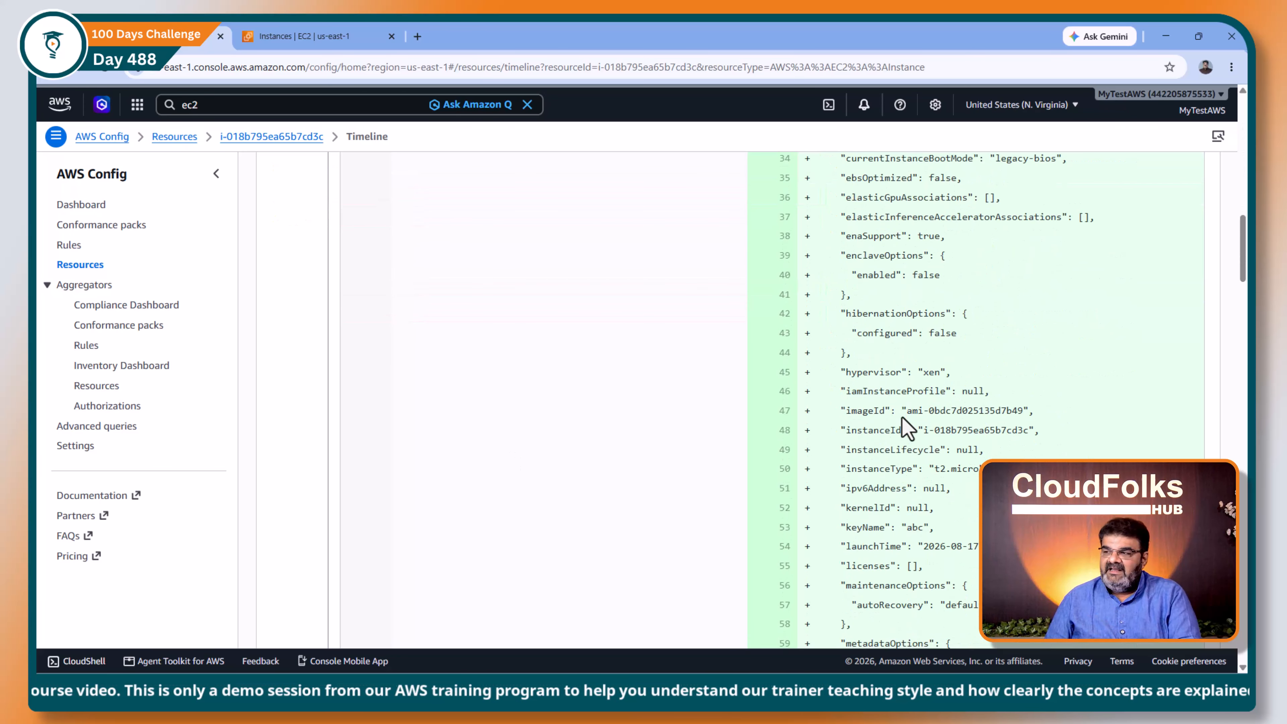
scroll(880, 446, "down", 18)
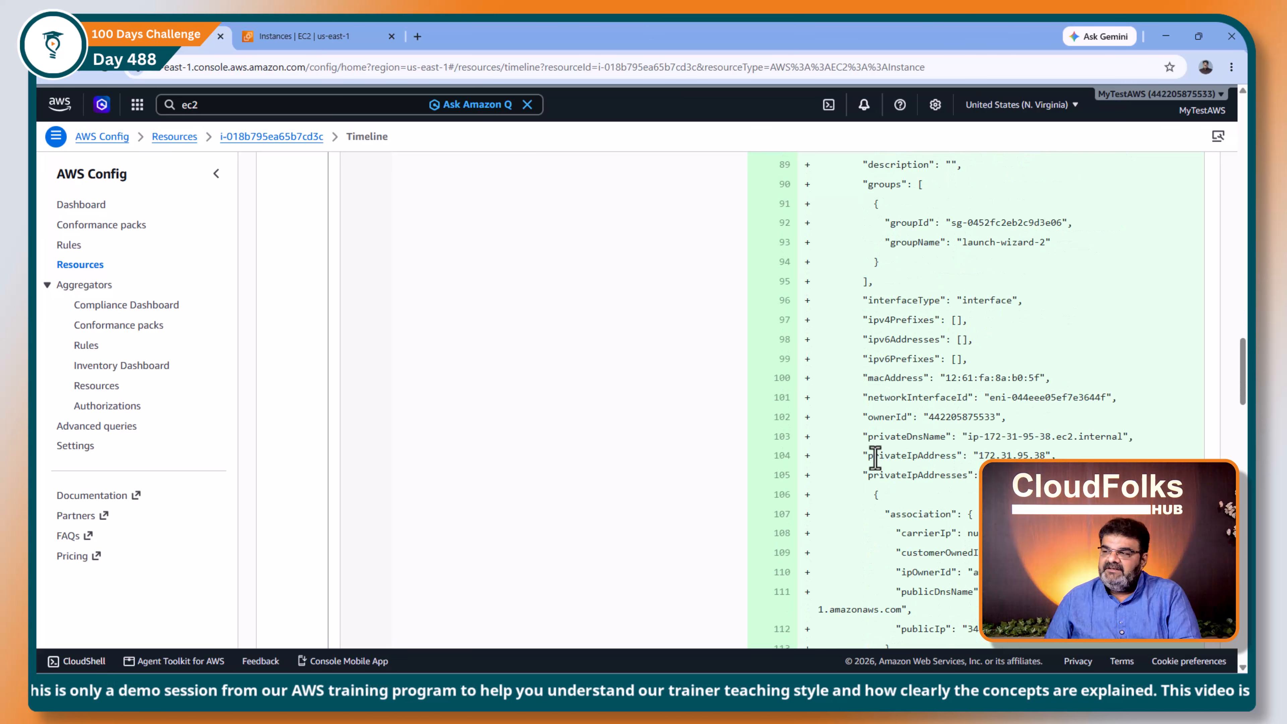
scroll(864, 480, "down", 18)
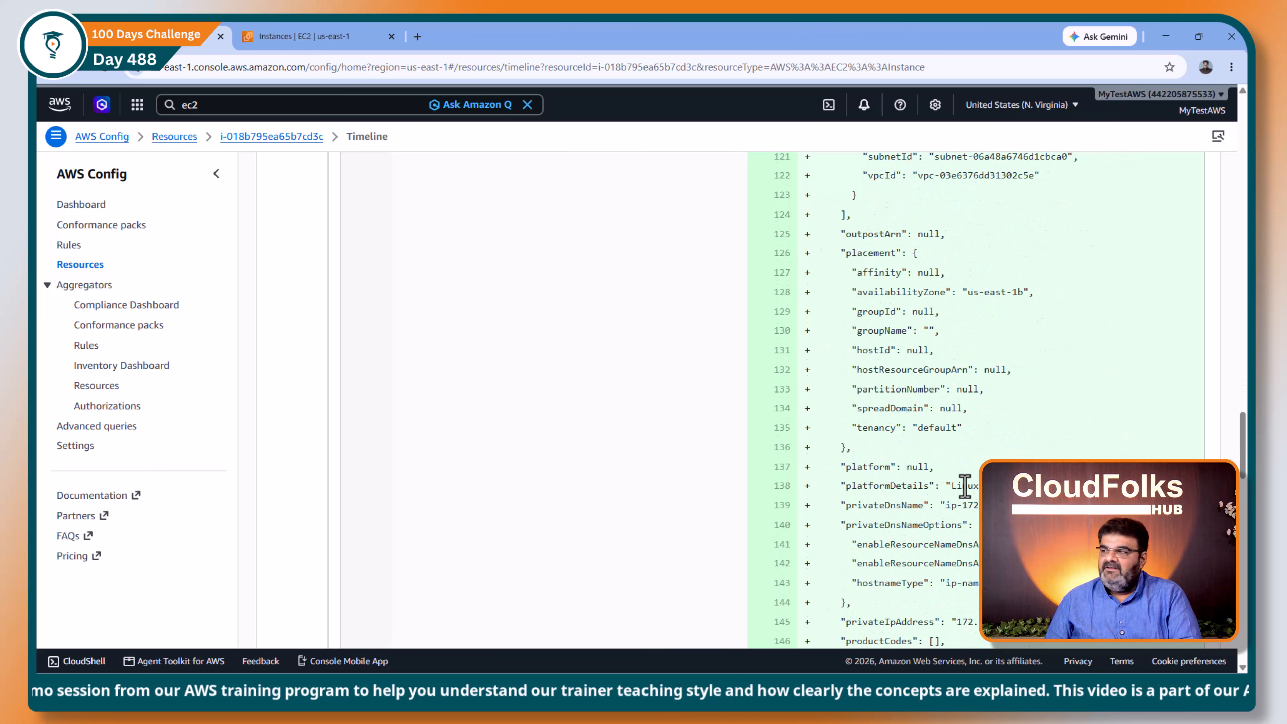
scroll(953, 558, "down", 10)
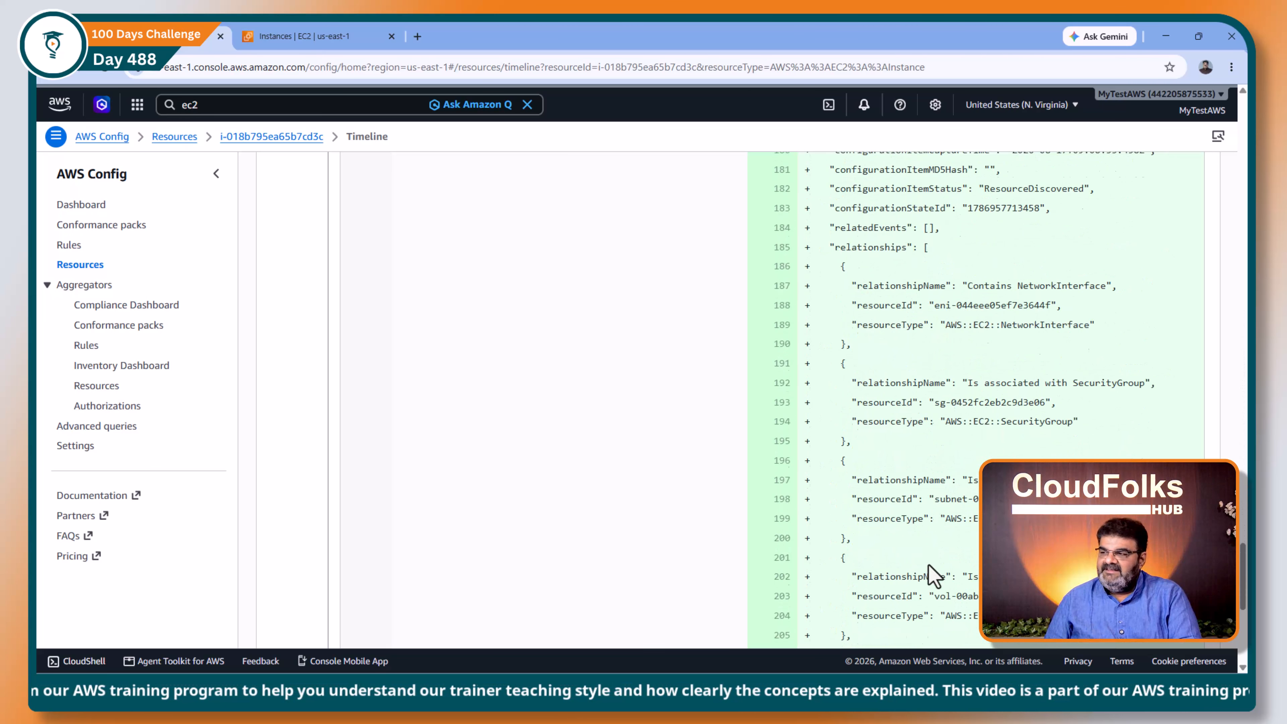
scroll(933, 564, "up", 9)
scroll(934, 564, "up", 20)
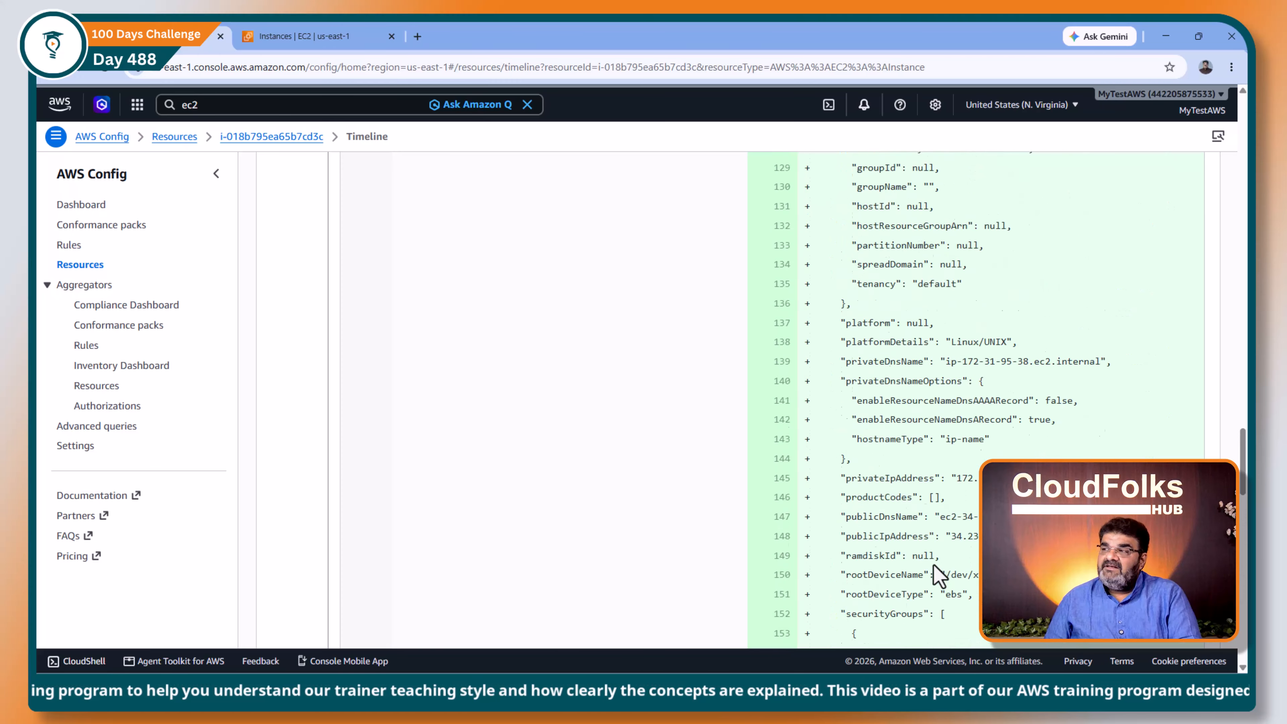
scroll(934, 565, "up", 20)
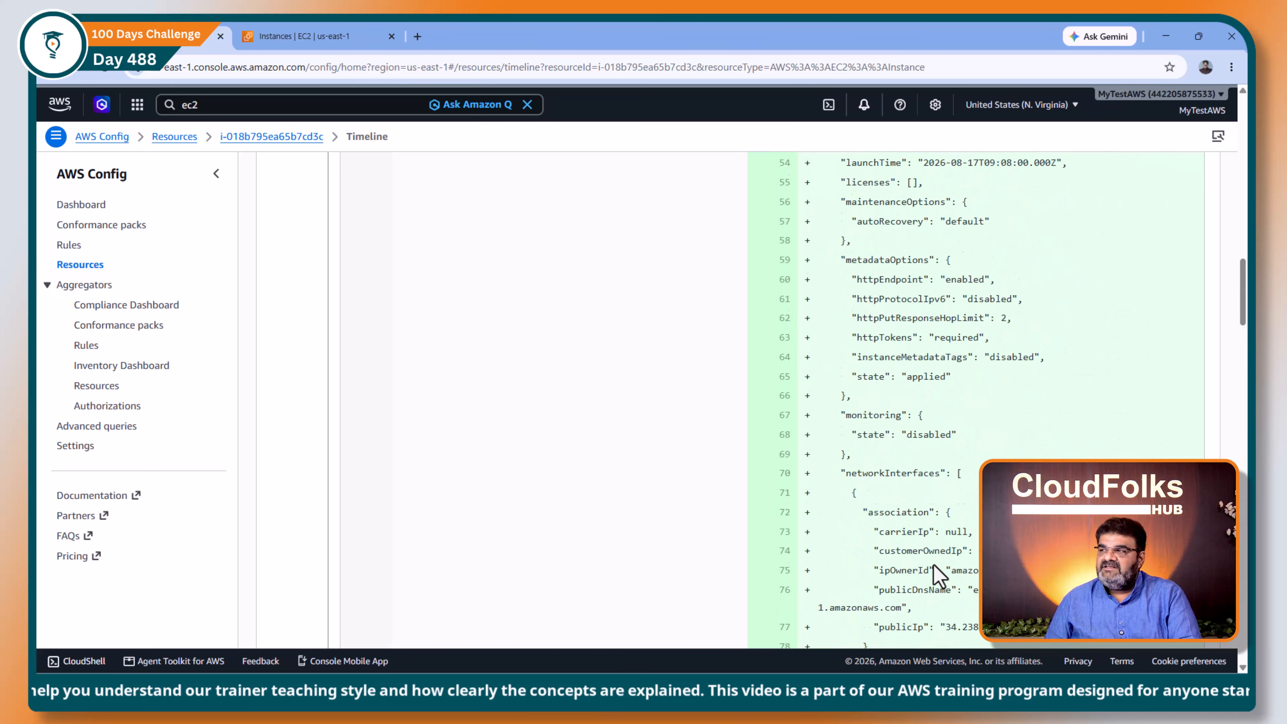
scroll(933, 565, "up", 15)
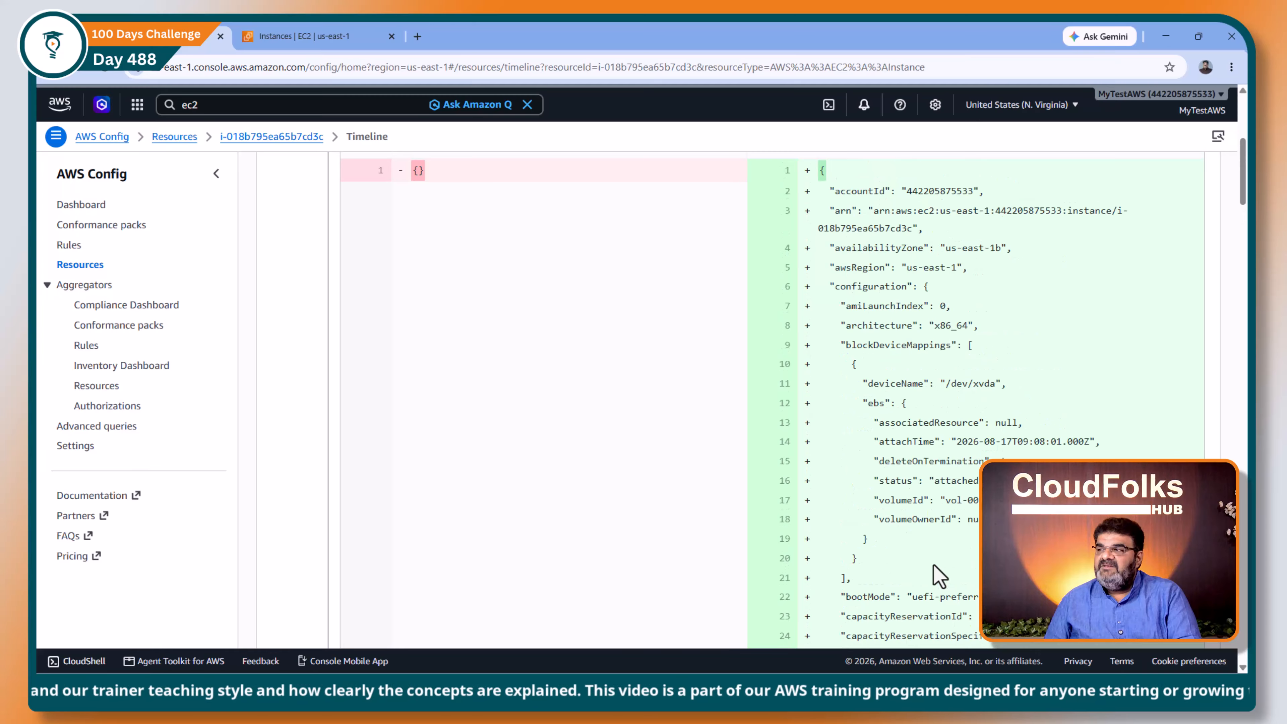
left_click(357, 223)
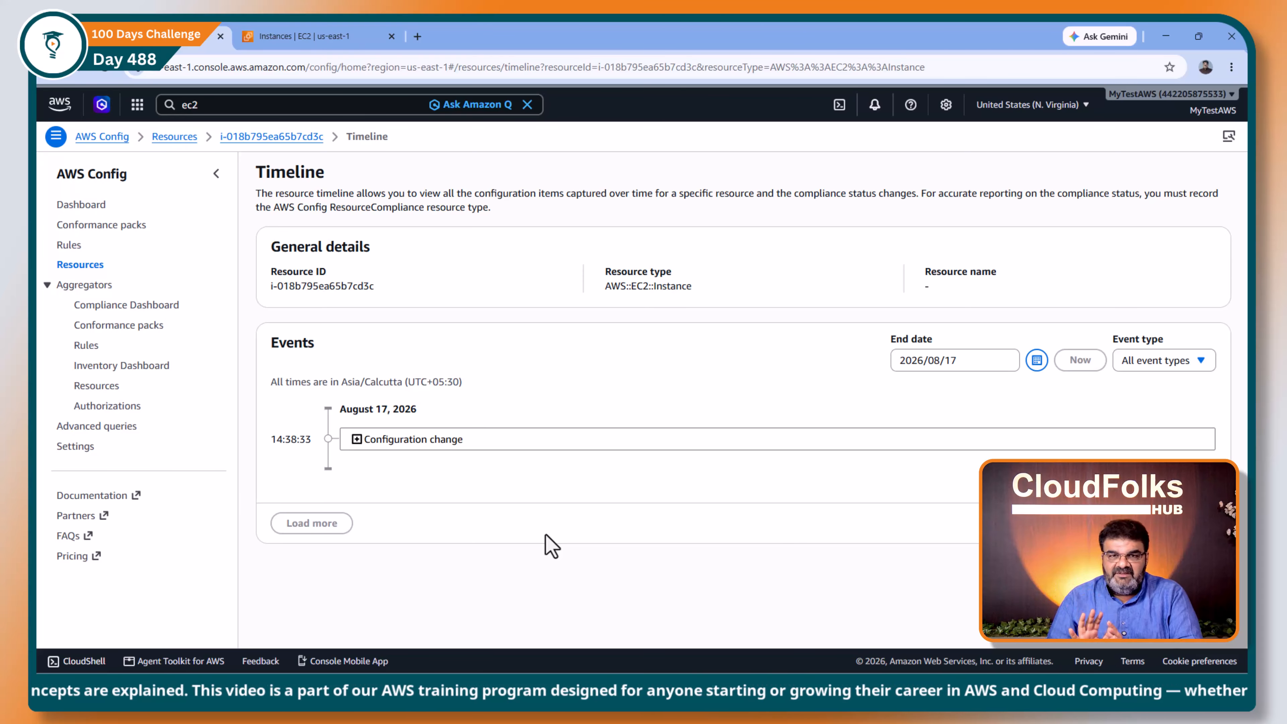
- Switch to the EC2 instances list and stop the Test instance without skipping the OS shutdown
left_click(296, 34)
left_click(599, 331)
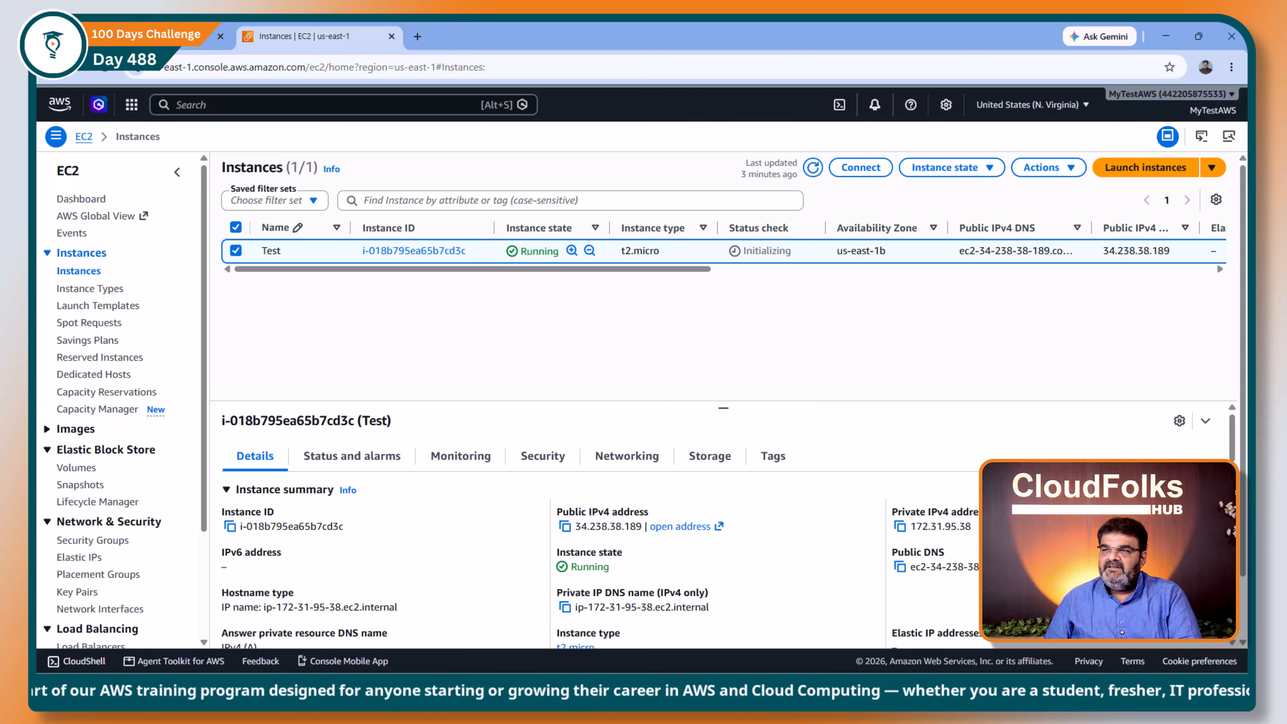
left_click(944, 168)
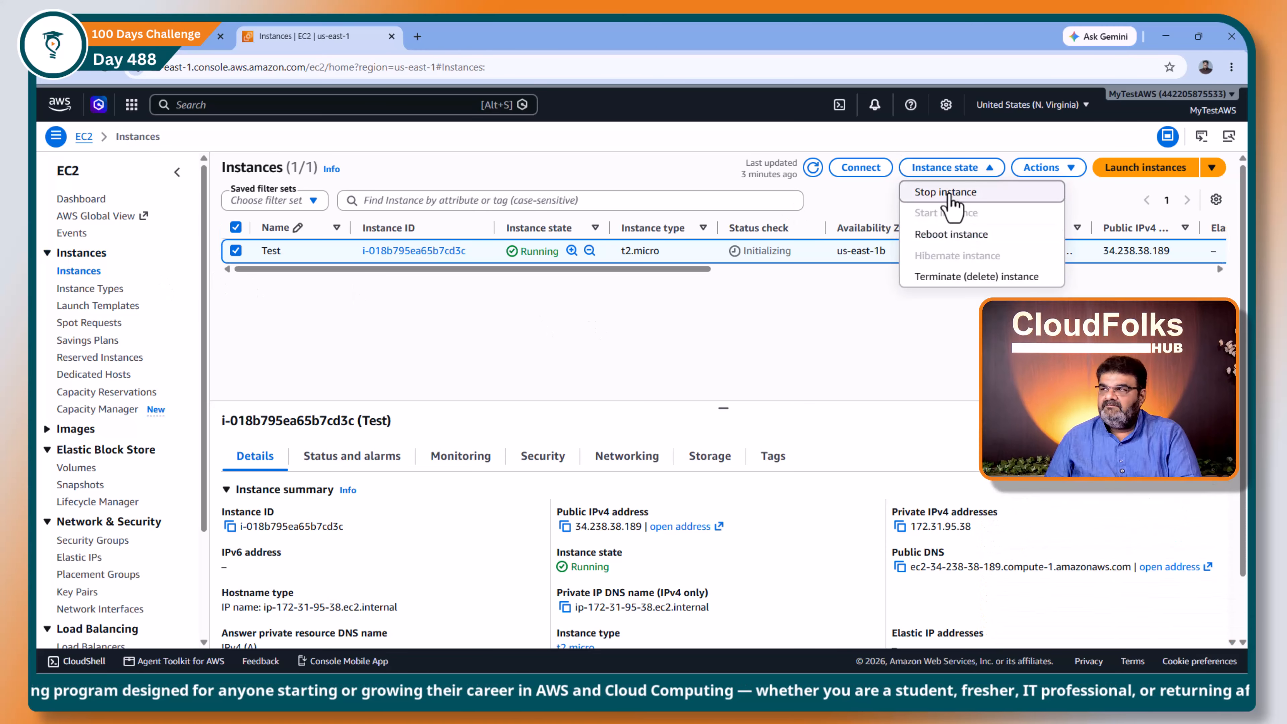
left_click(948, 194)
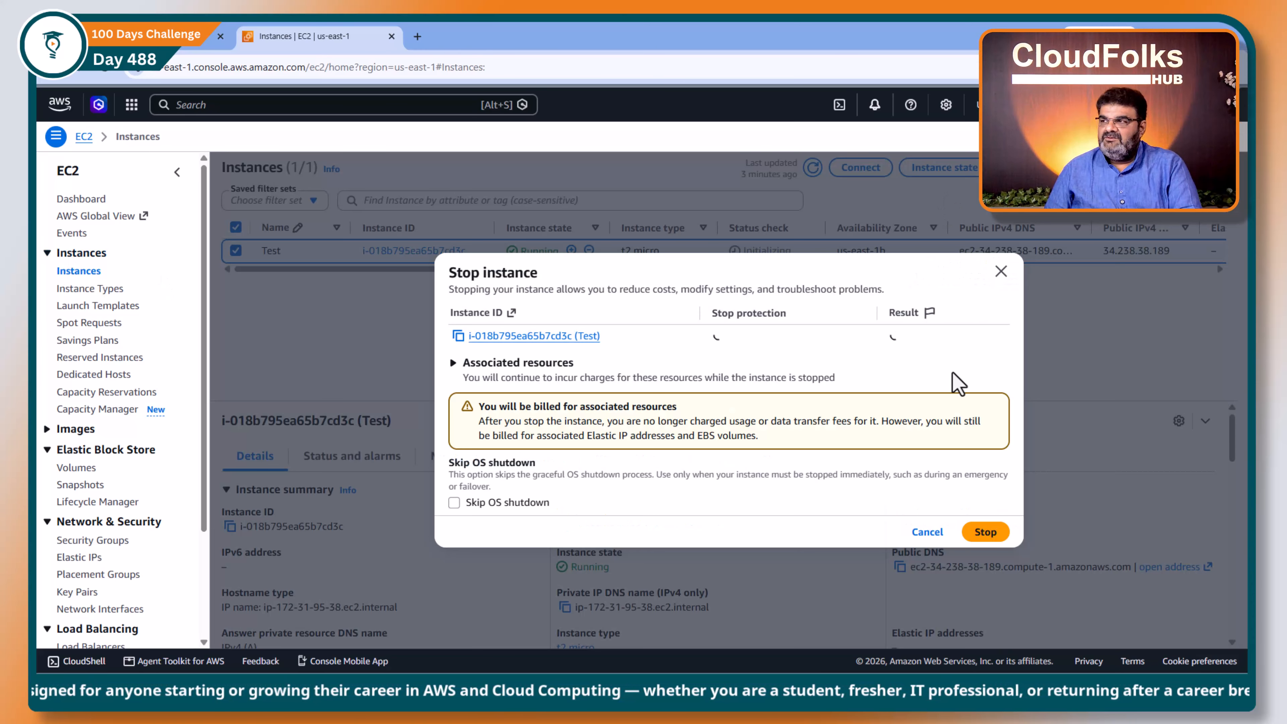
left_click(984, 533)
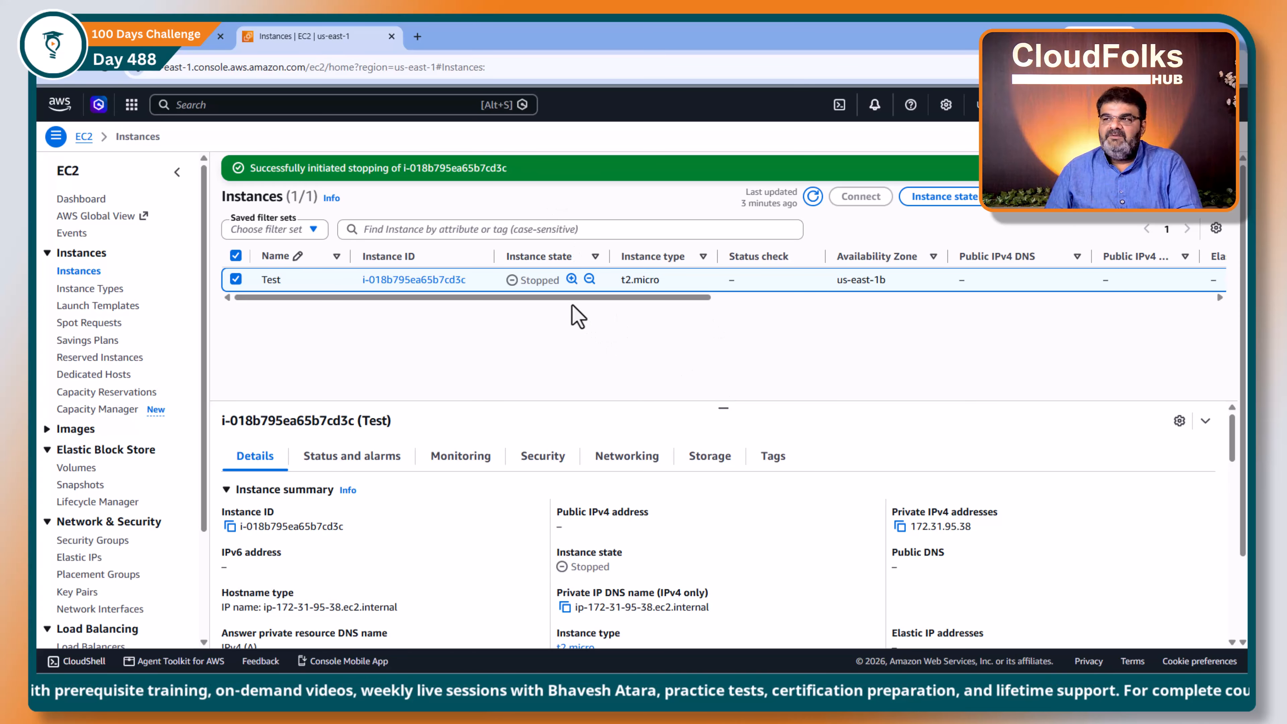
- Switch back to the AWS Config tab and return from the instance's timeline to the resource inventory
left_click(192, 38)
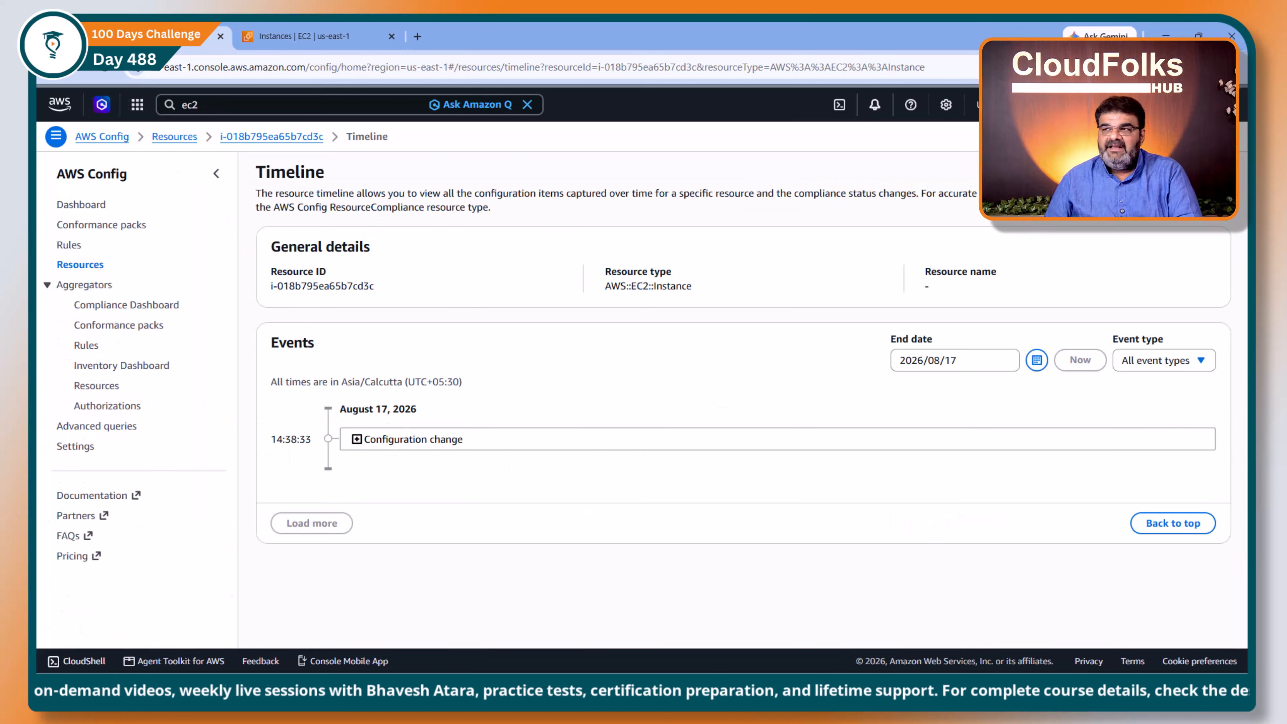
left_click(291, 144)
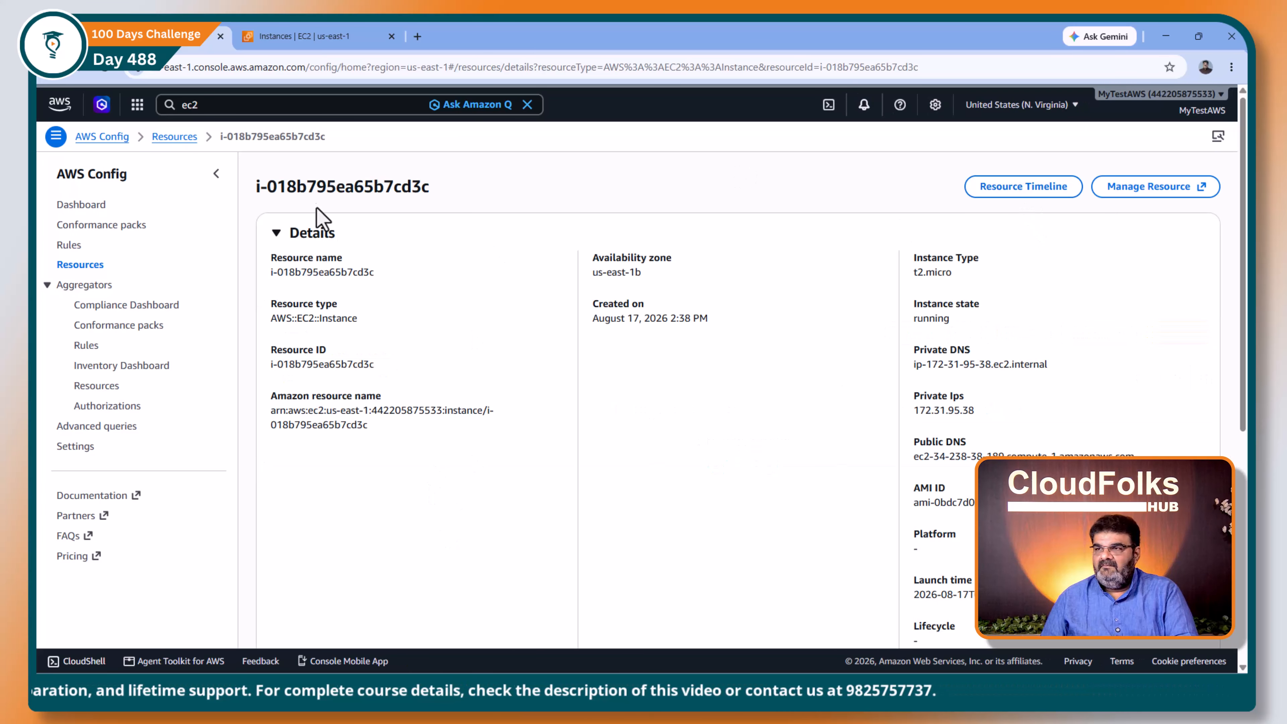
left_click(163, 144)
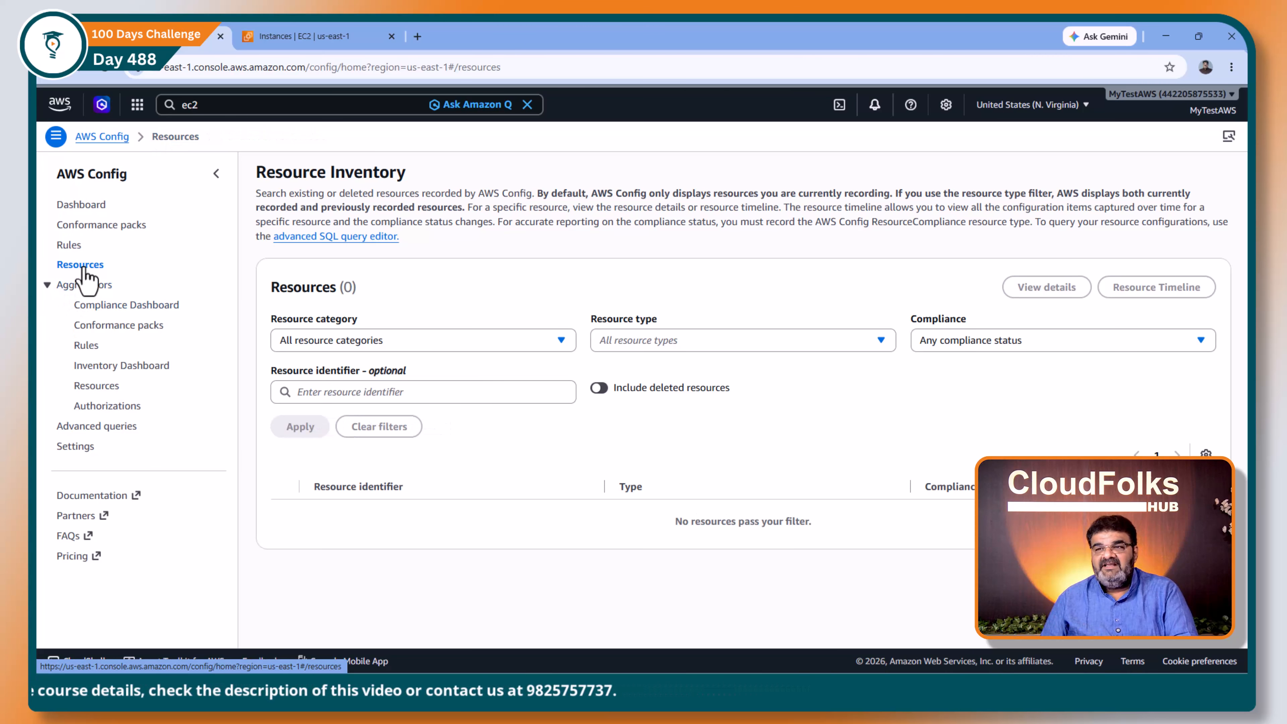
- Filter the resource inventory to the AWS EC2 Instance resource type and apply the filter
left_click(707, 350)
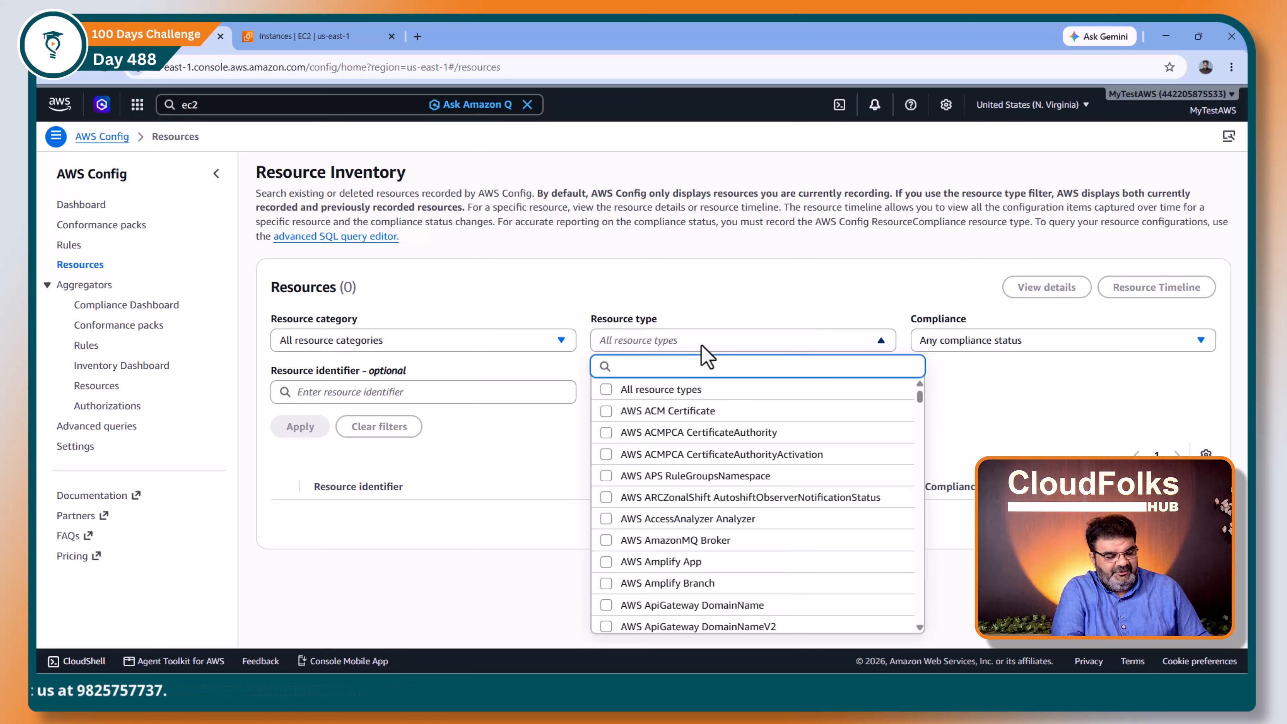
type("ec2 in")
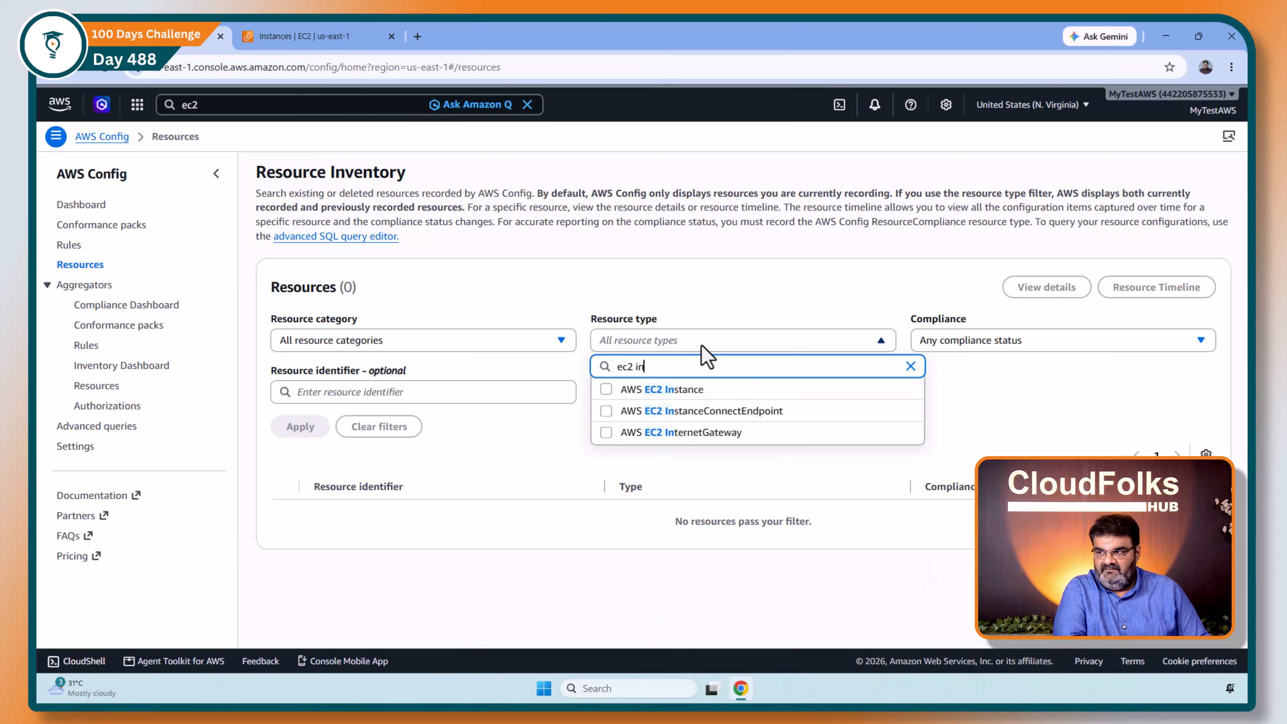
type("s")
left_click(685, 392)
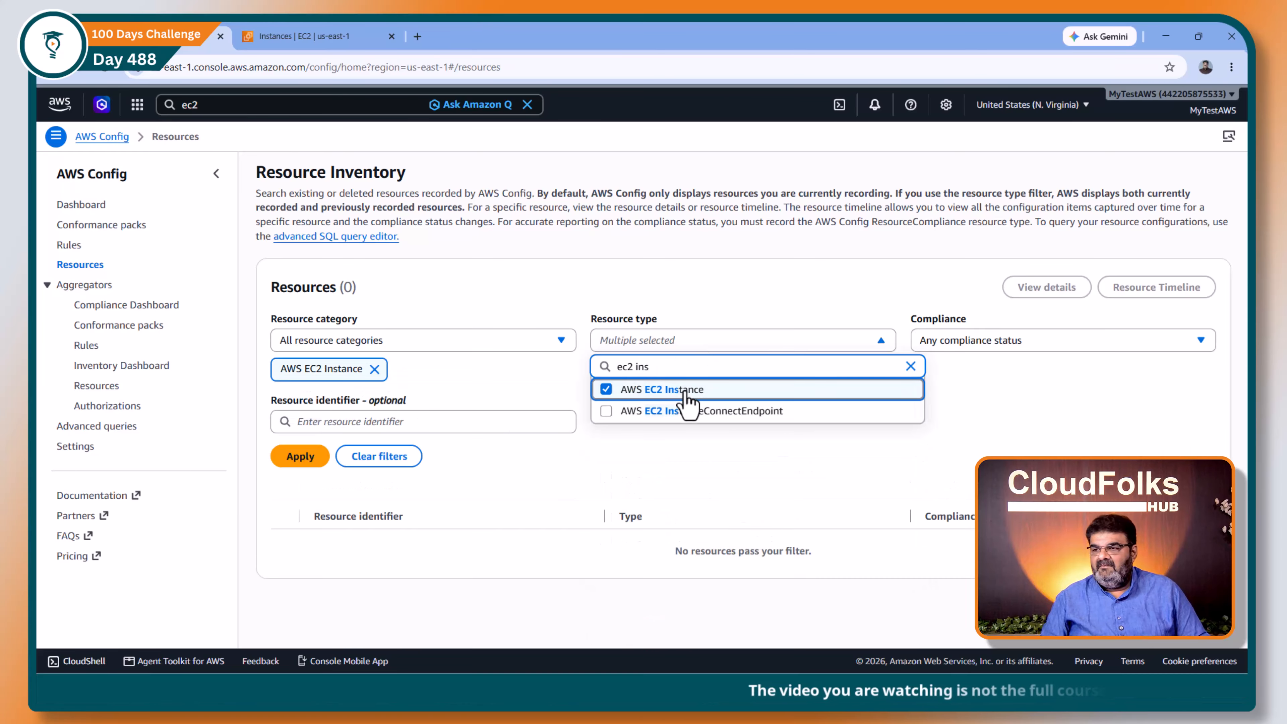
left_click(303, 462)
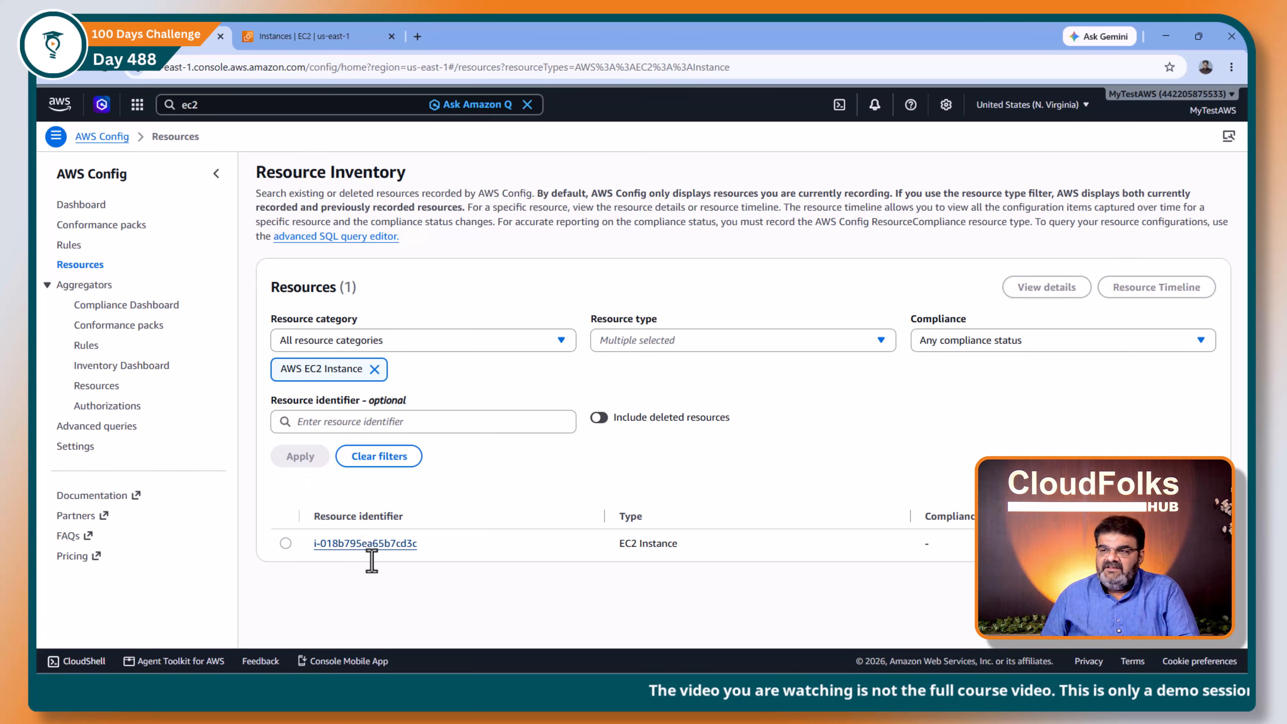
- Open the EC2 instance's details, go to its resource timeline, and reload the page to load the events
left_click(377, 545)
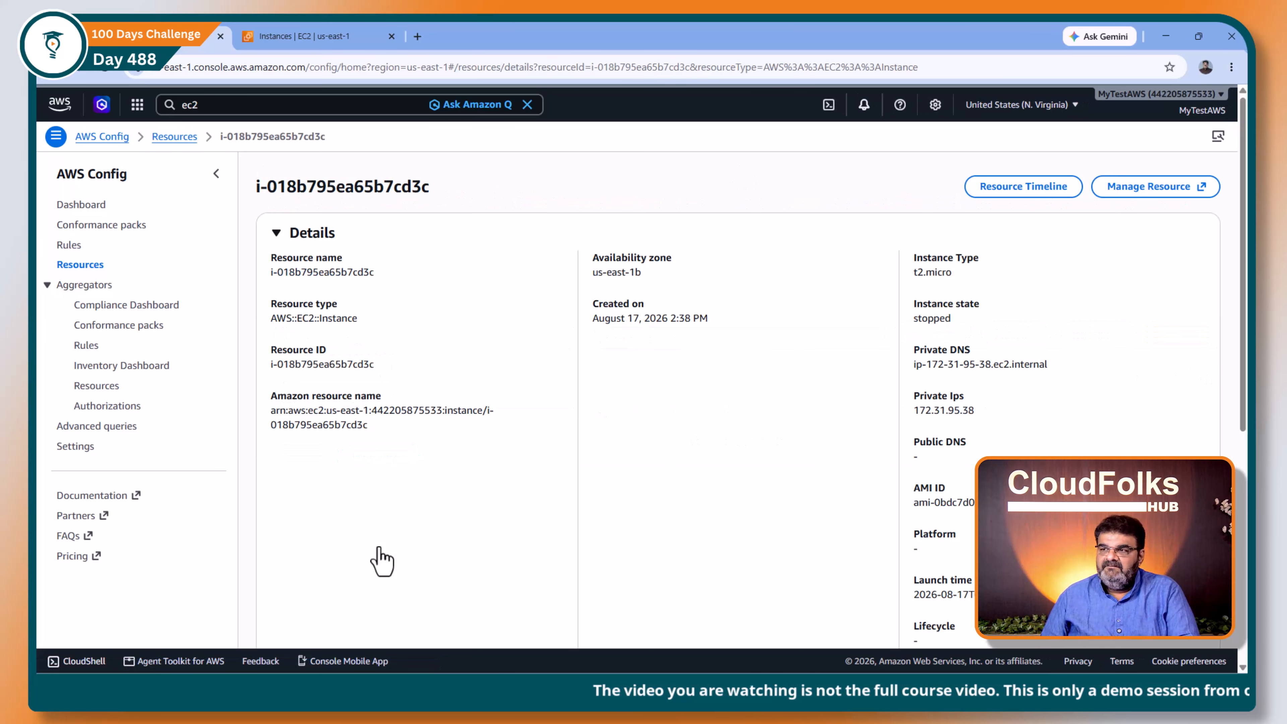
left_click(1029, 200)
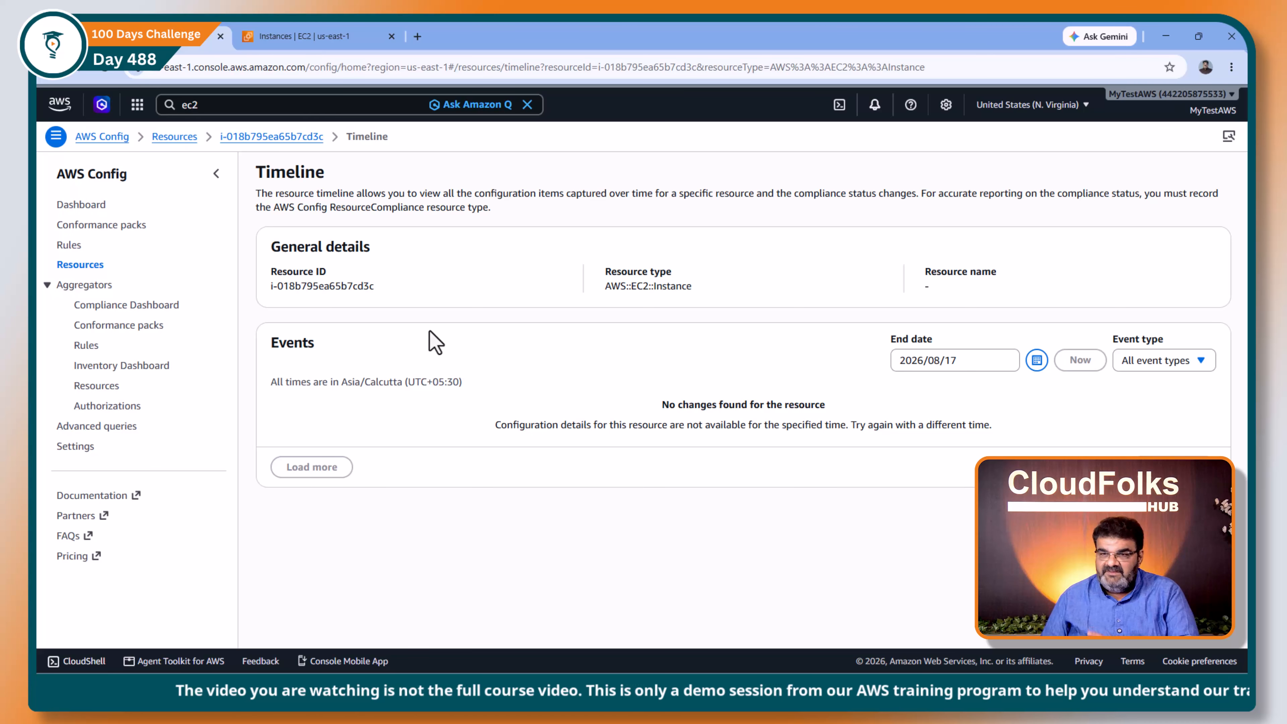
left_click(109, 72)
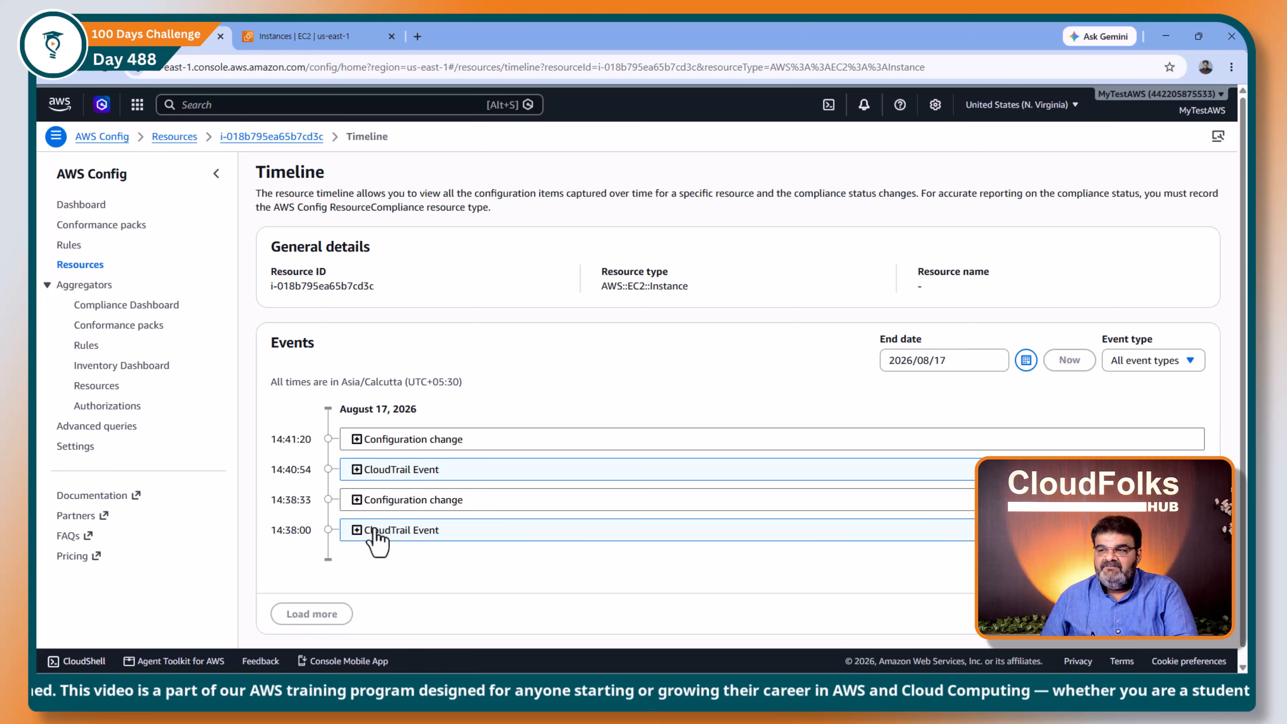
- Expand the 14:38:33 configuration change and view the beginning of its JSON diff
left_click(412, 507)
scroll(460, 491, "down", 6)
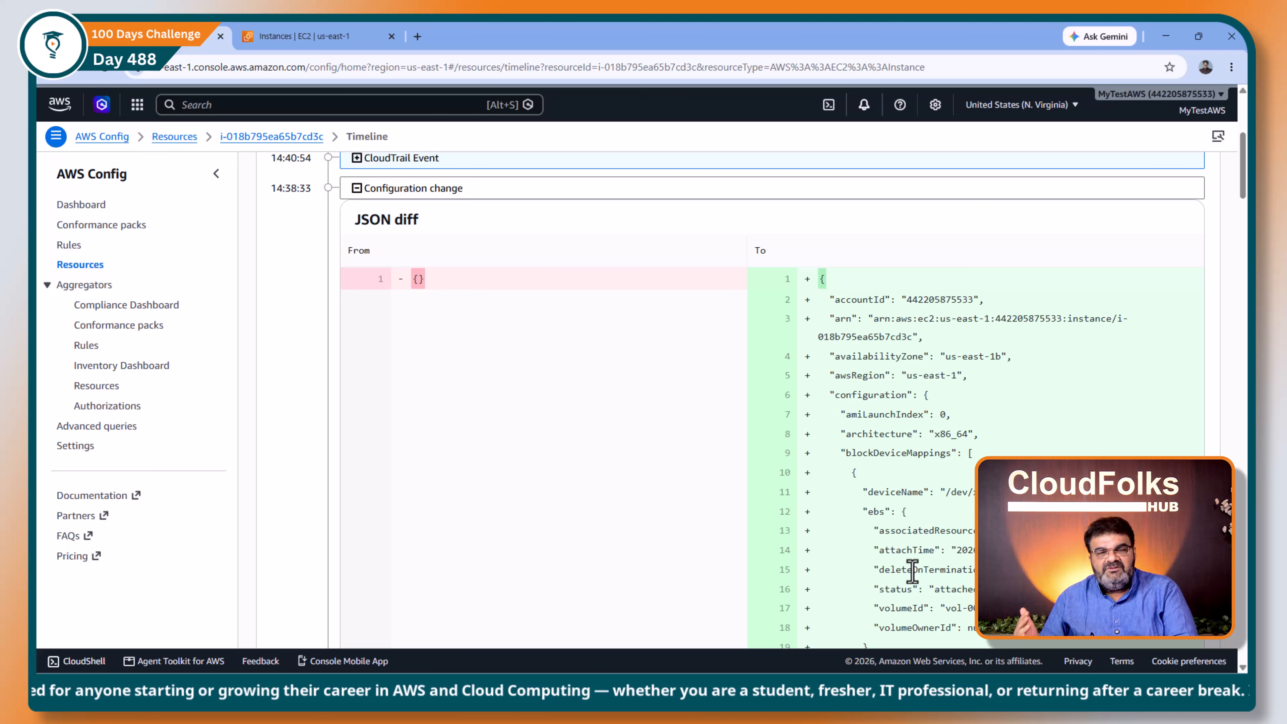
scroll(648, 502, "up", 3)
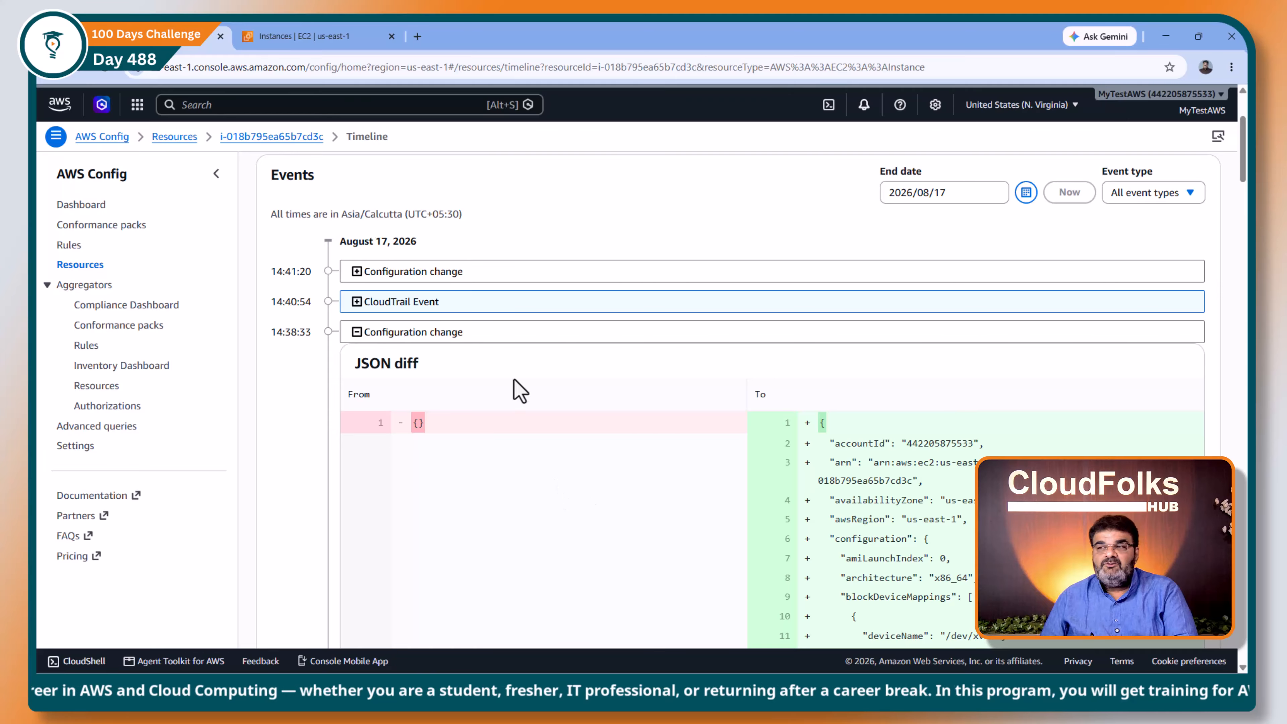
- Expand the 14:41:20 configuration change and examine its JSON diff from the network interfaces down to the instance state
left_click(358, 272)
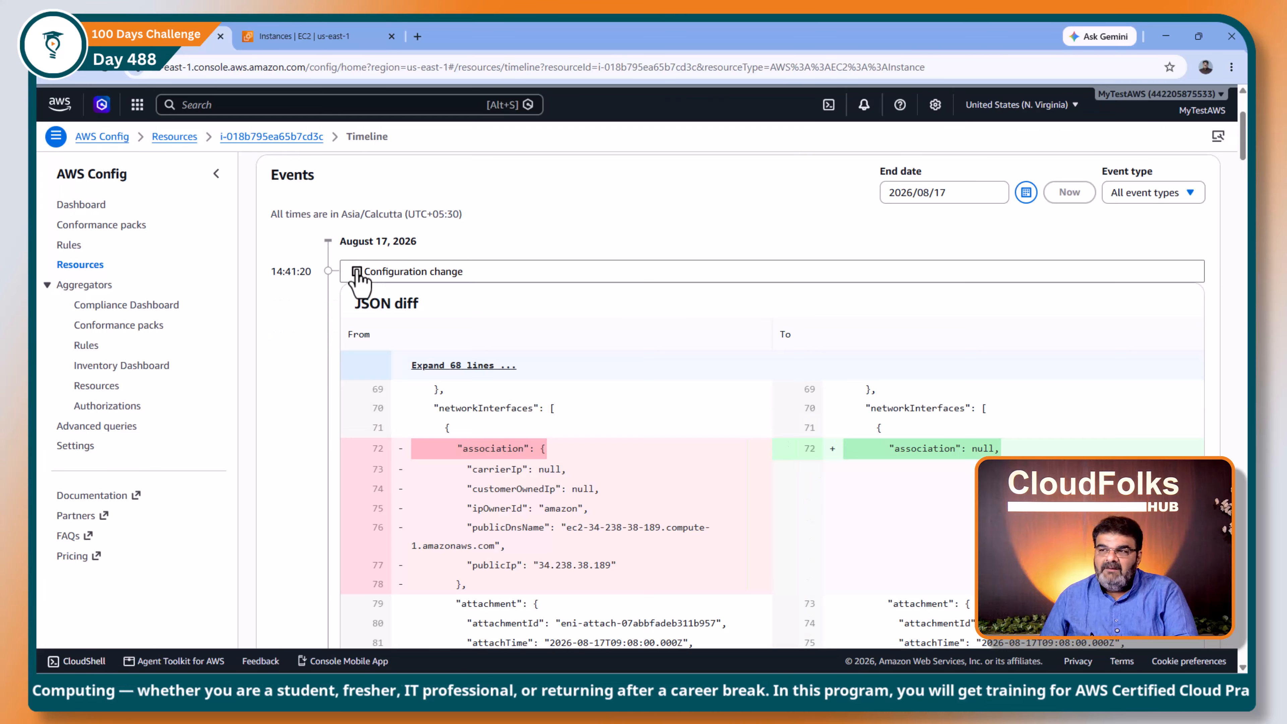
scroll(506, 449, "down", 1)
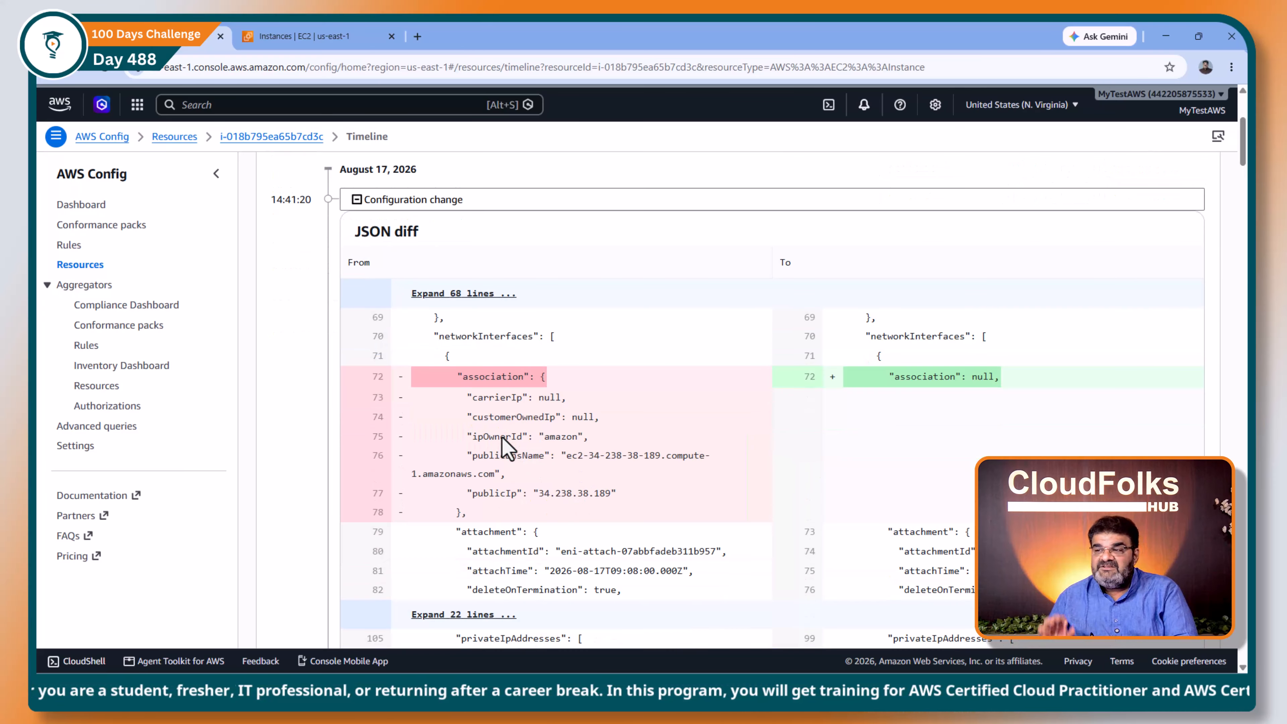
scroll(505, 449, "down", 2)
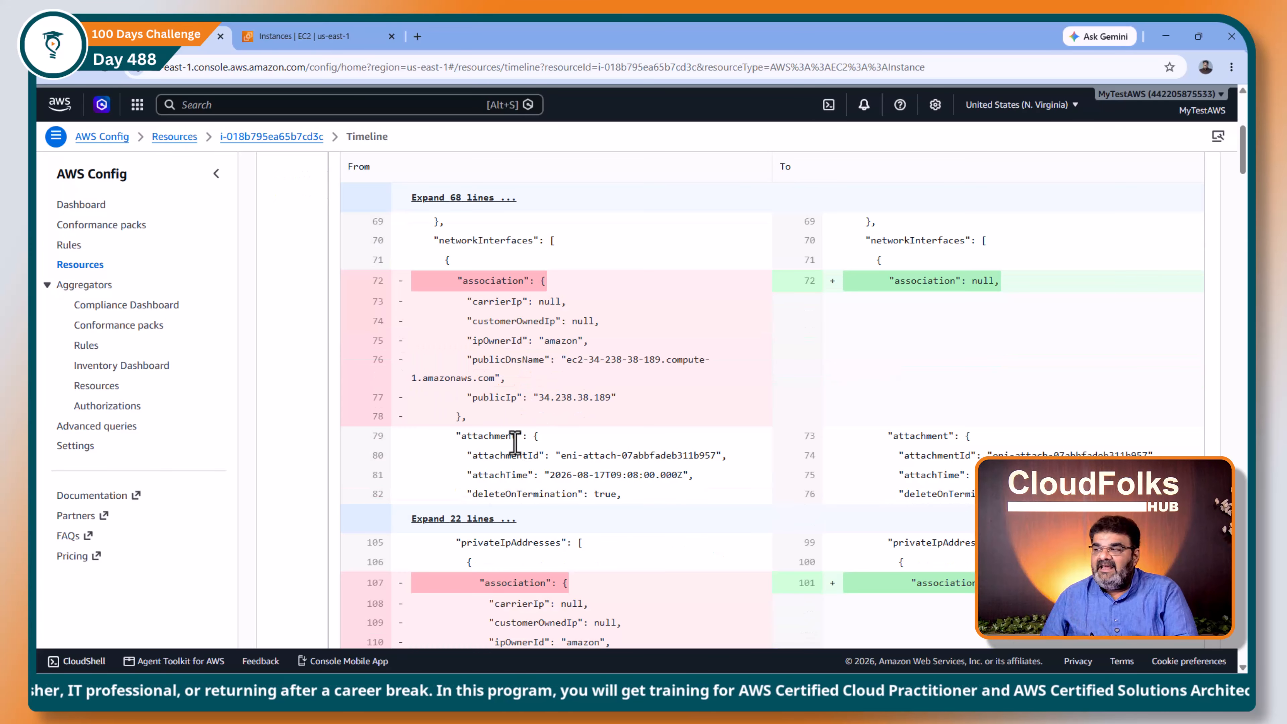
scroll(515, 443, "down", 1)
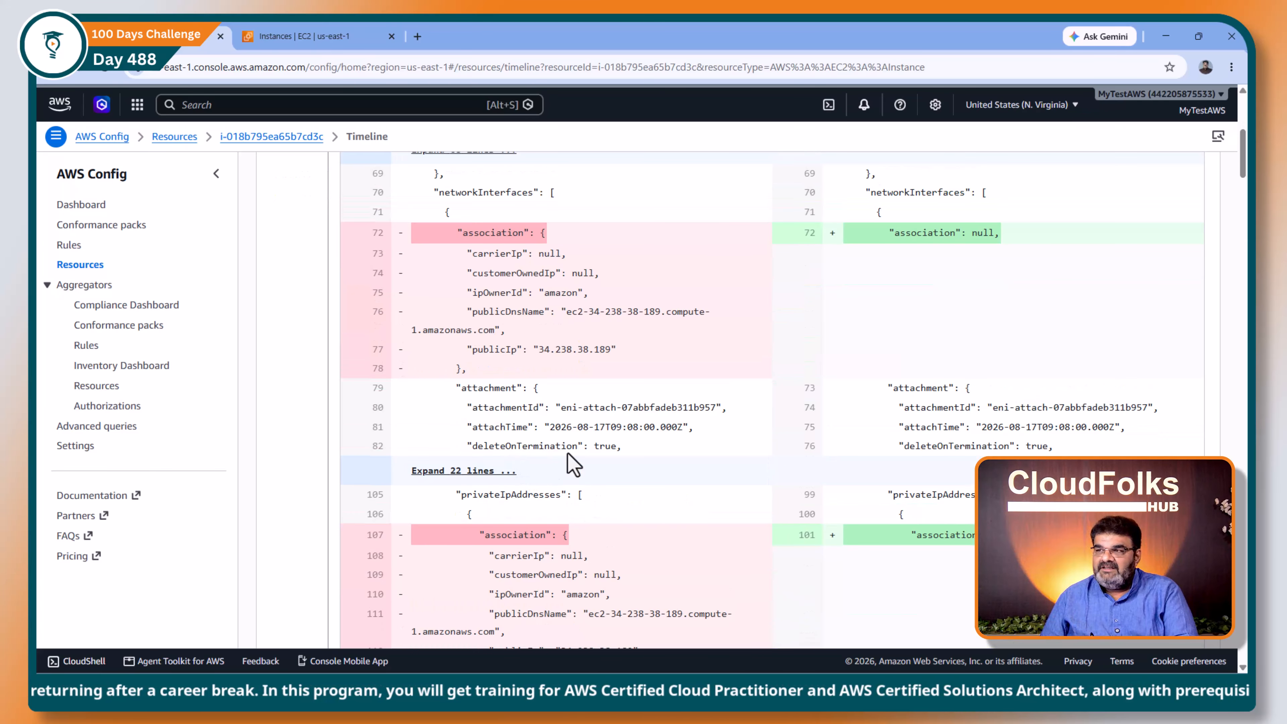
scroll(567, 453, "up", 3)
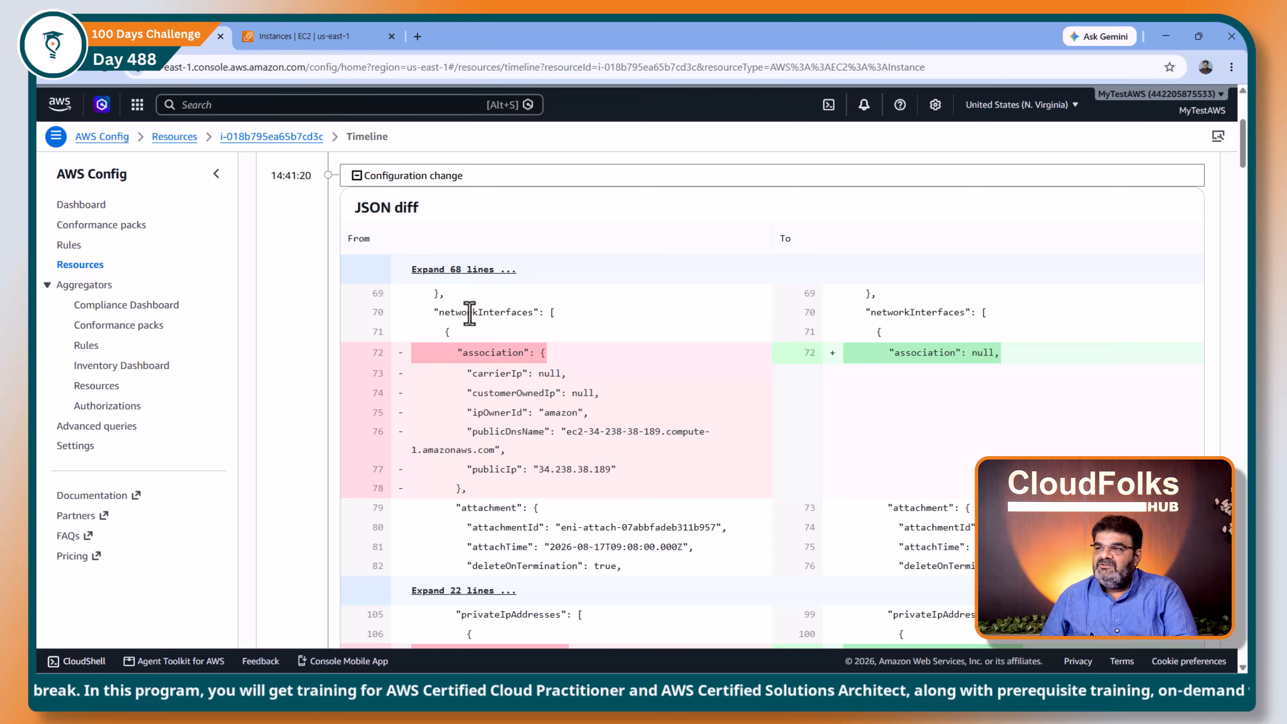
scroll(569, 446, "down", 9)
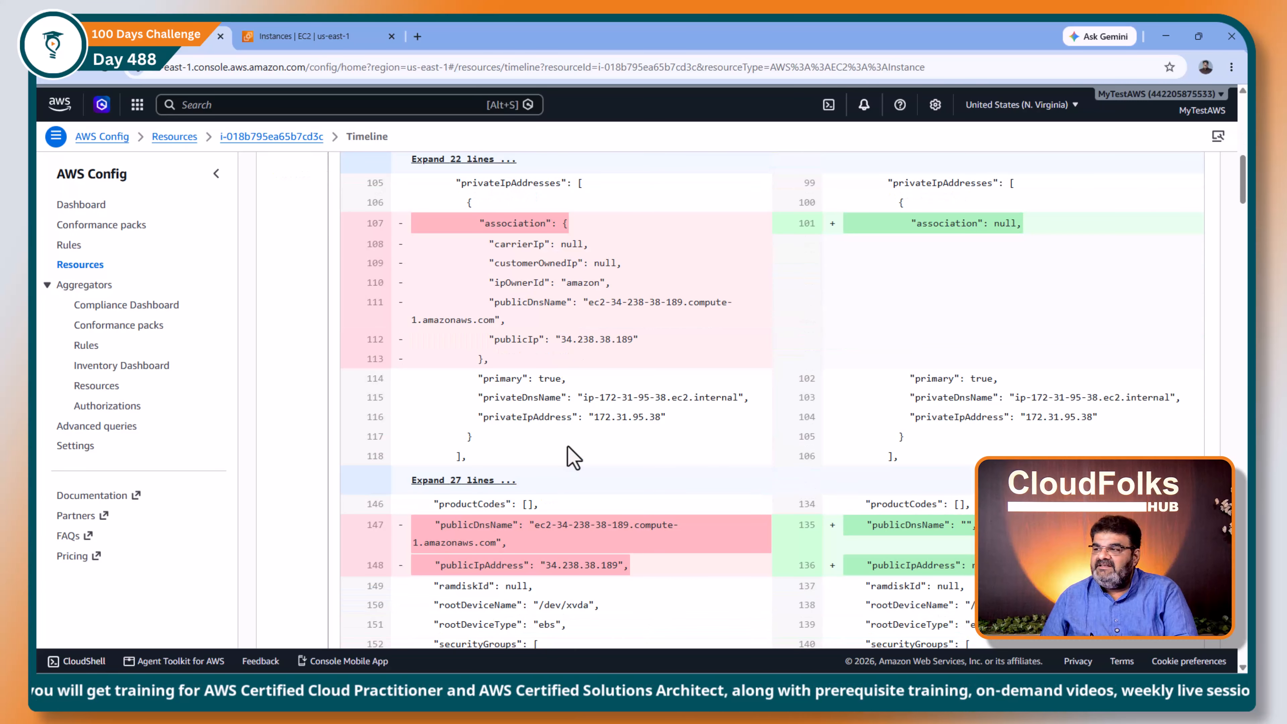
scroll(568, 448, "down", 5)
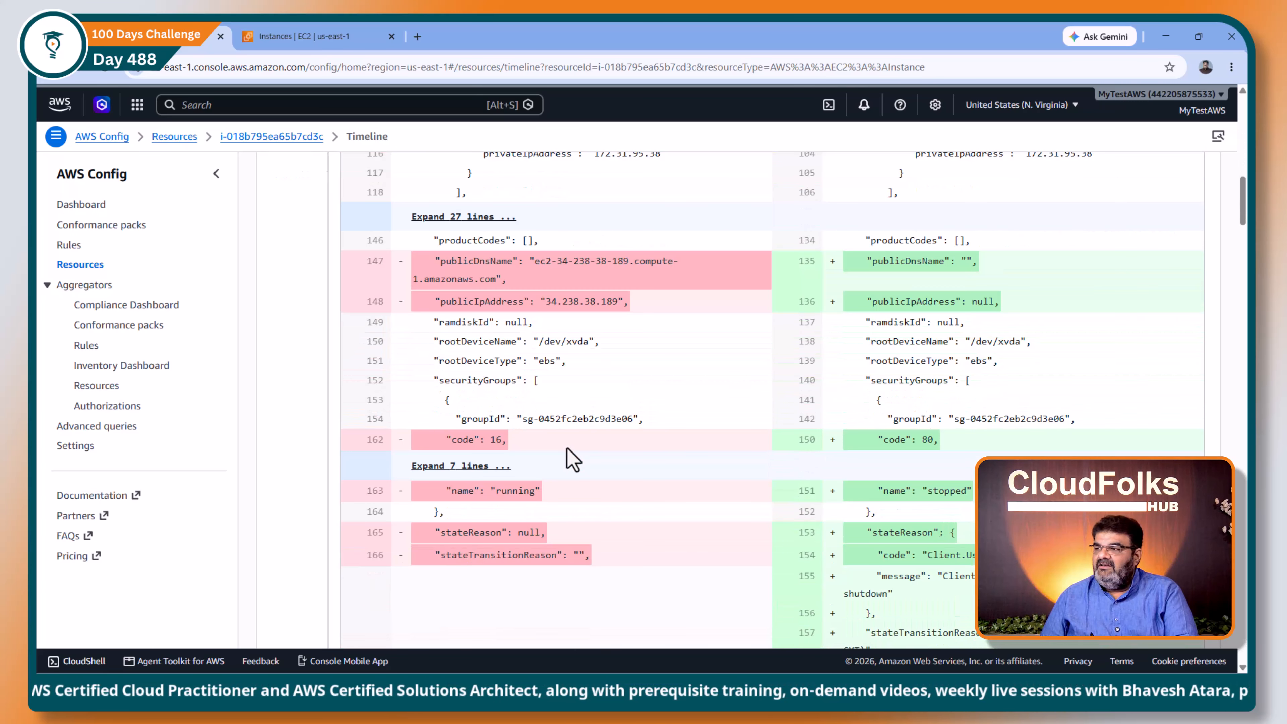
scroll(573, 460, "down", 1)
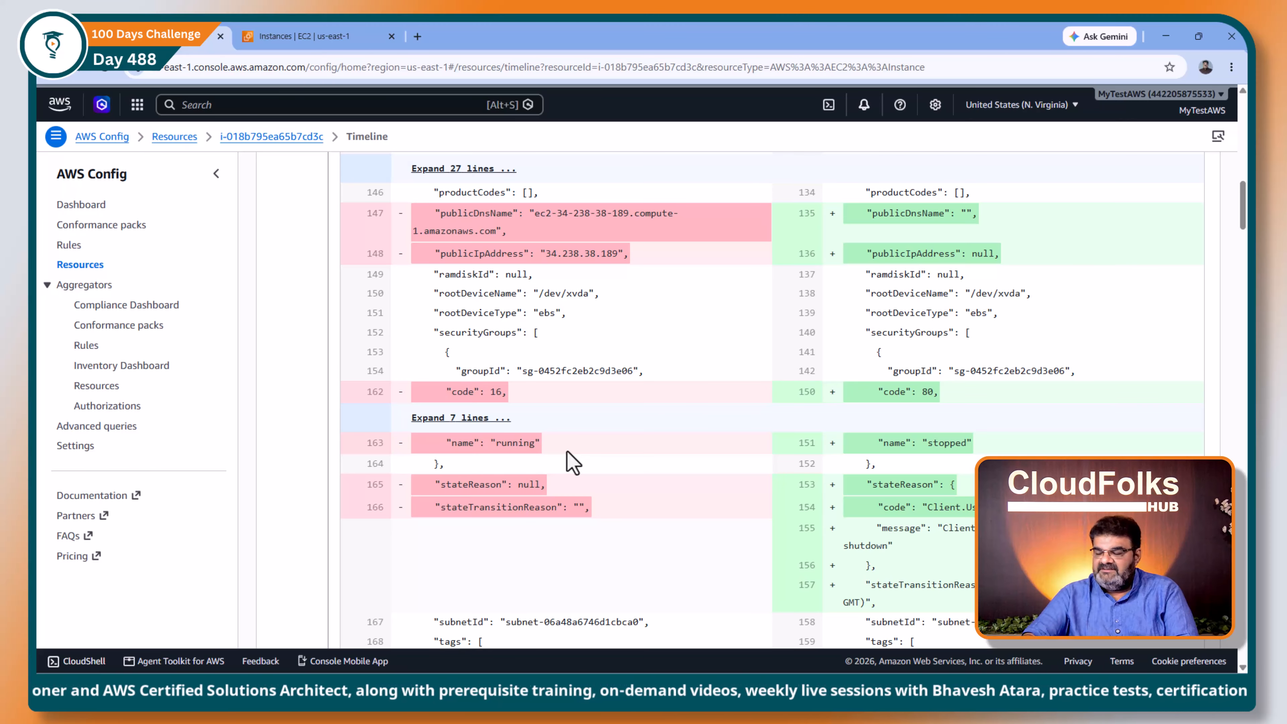
- Circle the instance state name and public IP address on both sides of the JSON diff with the red screen pen
key("ctrl+shift+3")
mouse_move(496, 430)
left_mouse_down()
mouse_move(470, 427)
mouse_move(428, 459)
mouse_move(555, 471)
mouse_move(479, 427)
left_mouse_up()
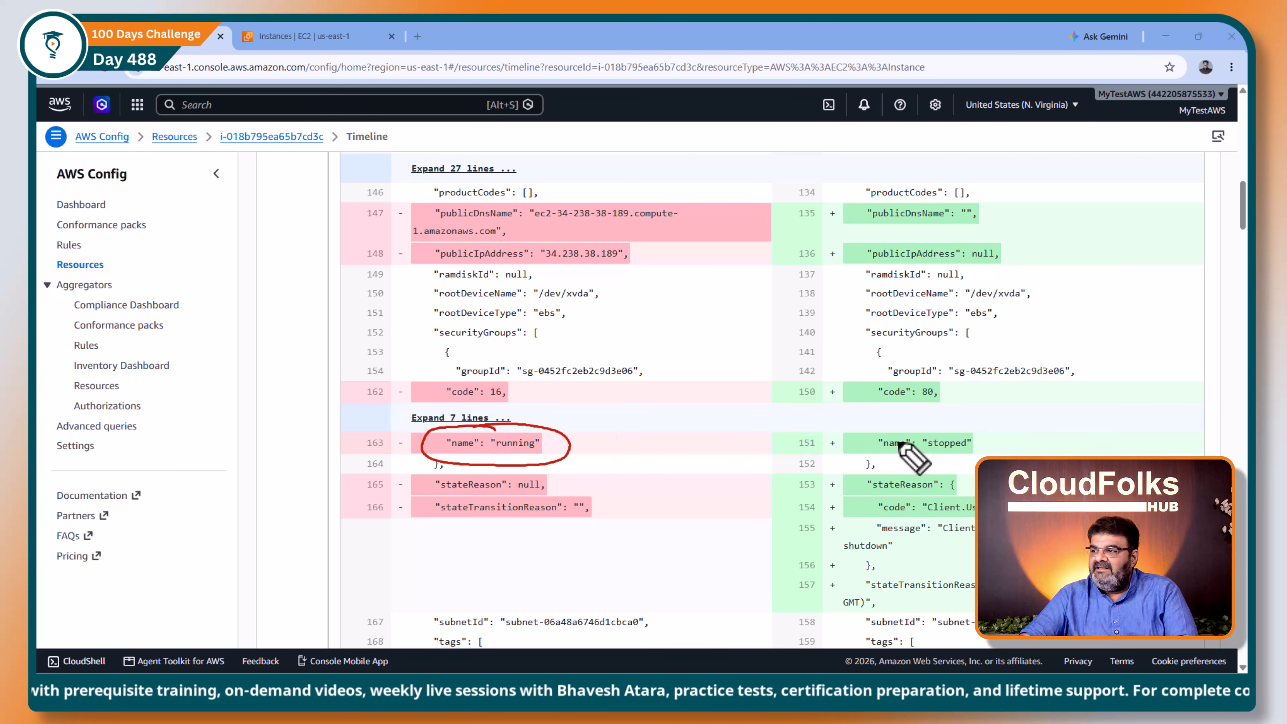
mouse_move(899, 443)
left_mouse_down()
mouse_move(933, 426)
mouse_move(963, 464)
mouse_move(851, 459)
left_mouse_up()
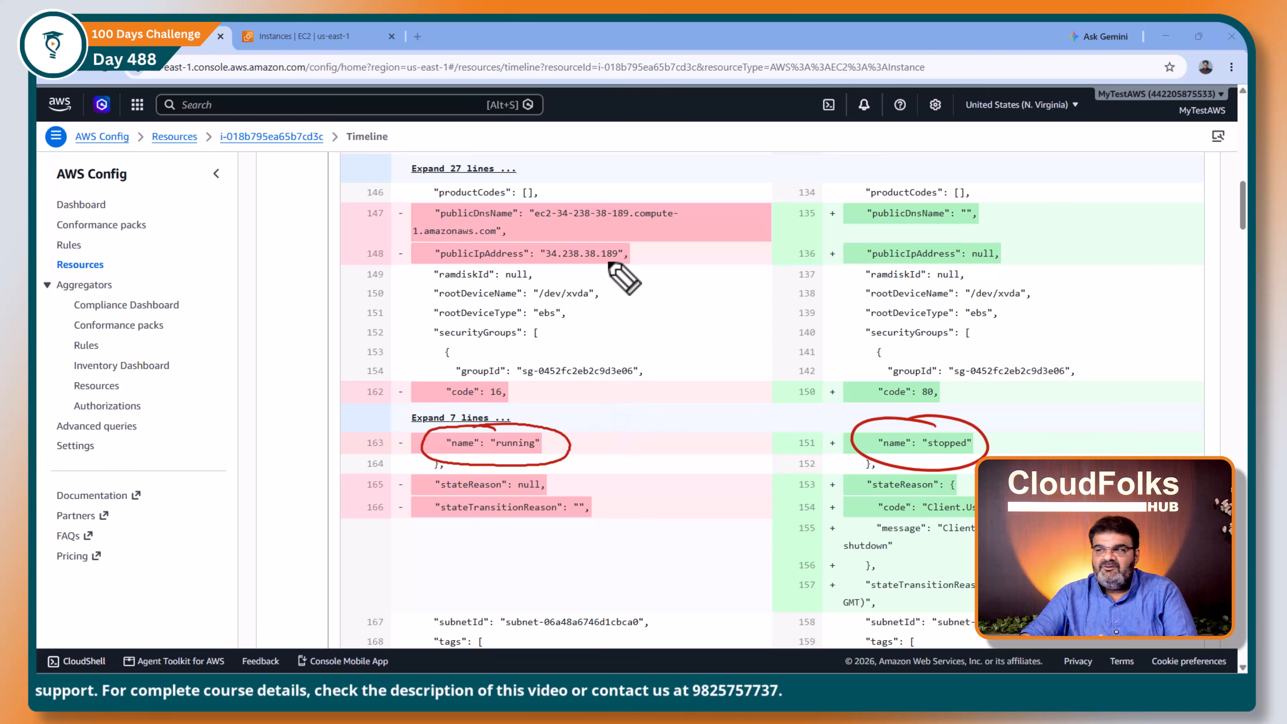
mouse_move(546, 253)
left_mouse_down()
mouse_move(666, 265)
mouse_move(608, 276)
left_mouse_up()
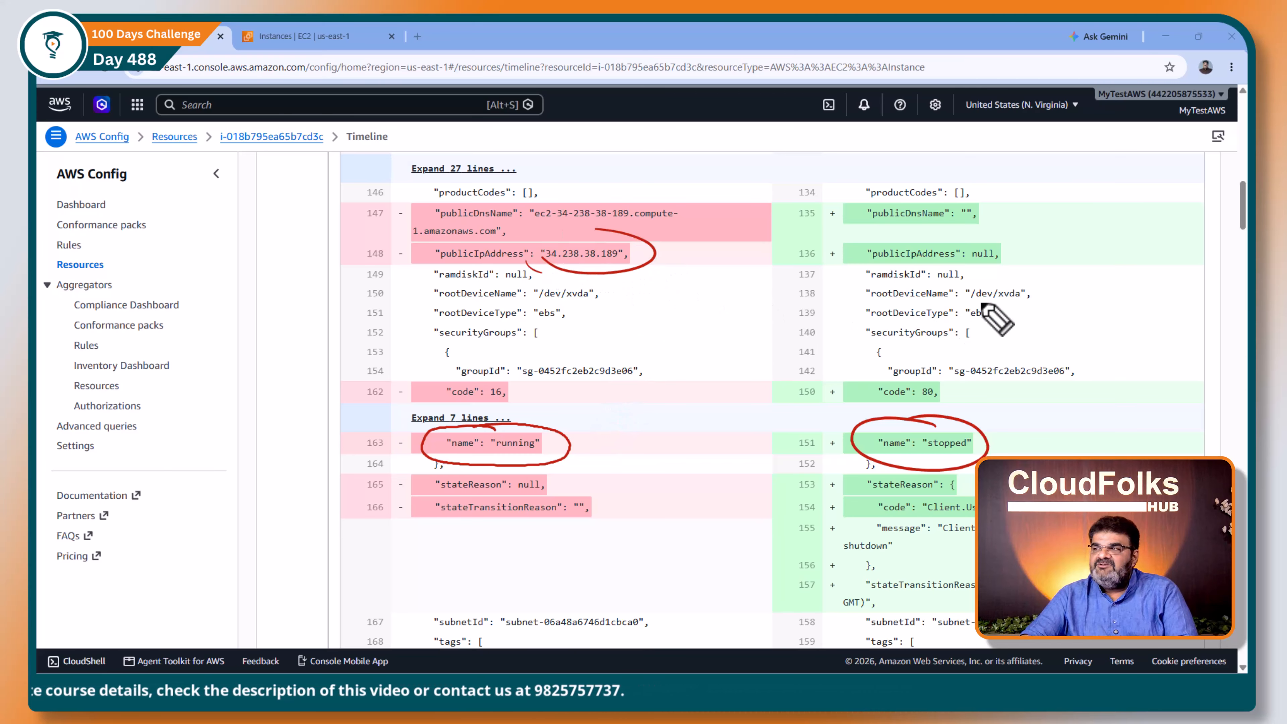
mouse_move(1024, 259)
left_mouse_down()
mouse_move(969, 277)
mouse_move(978, 270)
left_mouse_up()
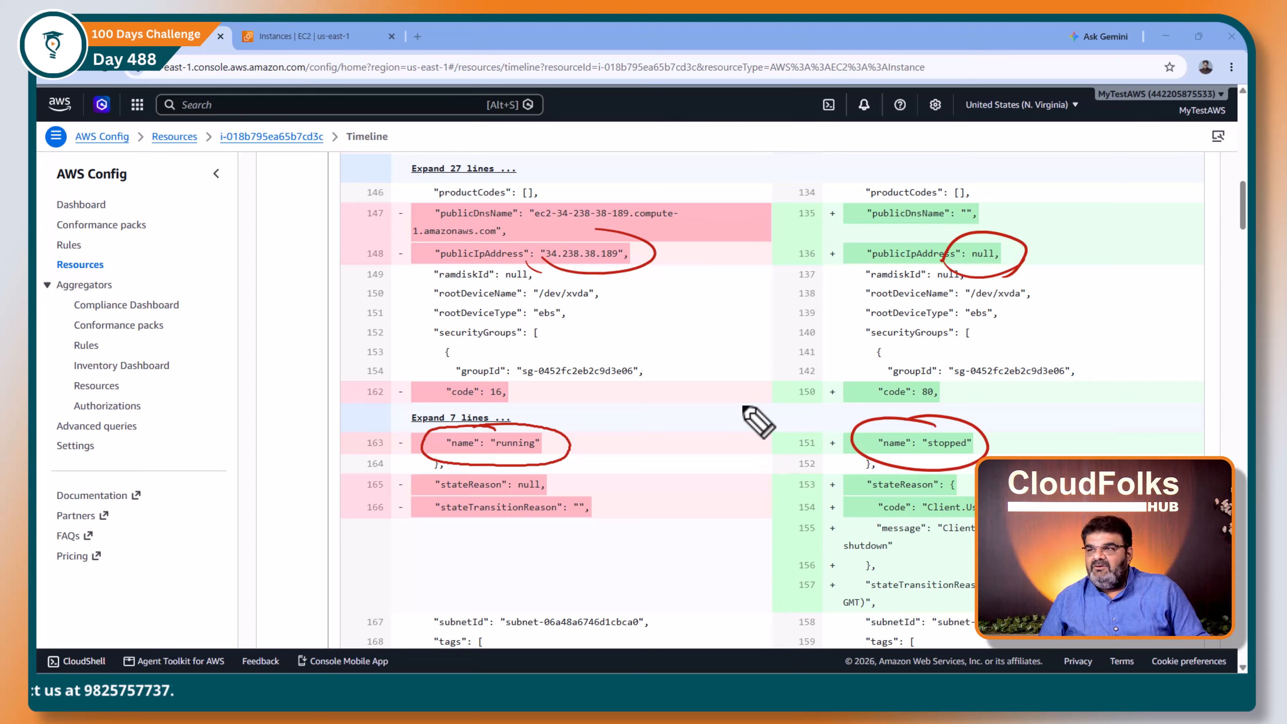
- Return to the start of the 14:41:20 diff, clear the pen marks, and collapse both expanded configuration changes
scroll(743, 408, "up", 8)
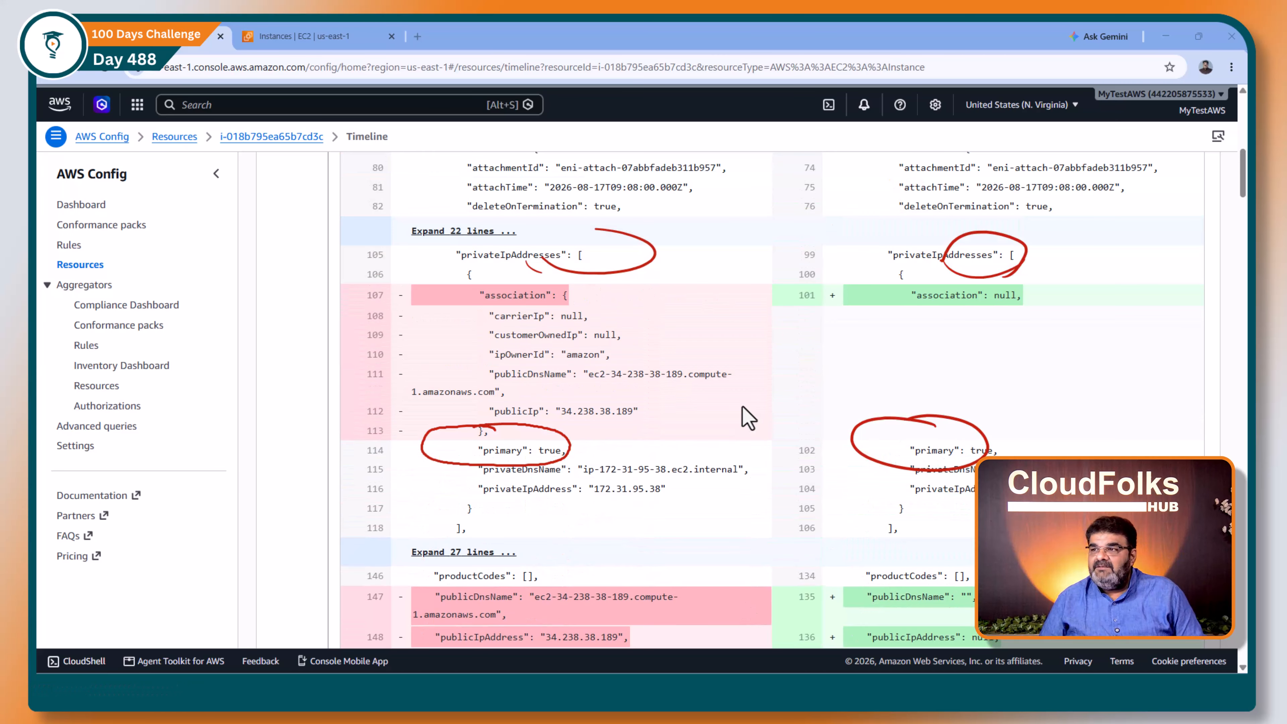
scroll(747, 417, "up", 4)
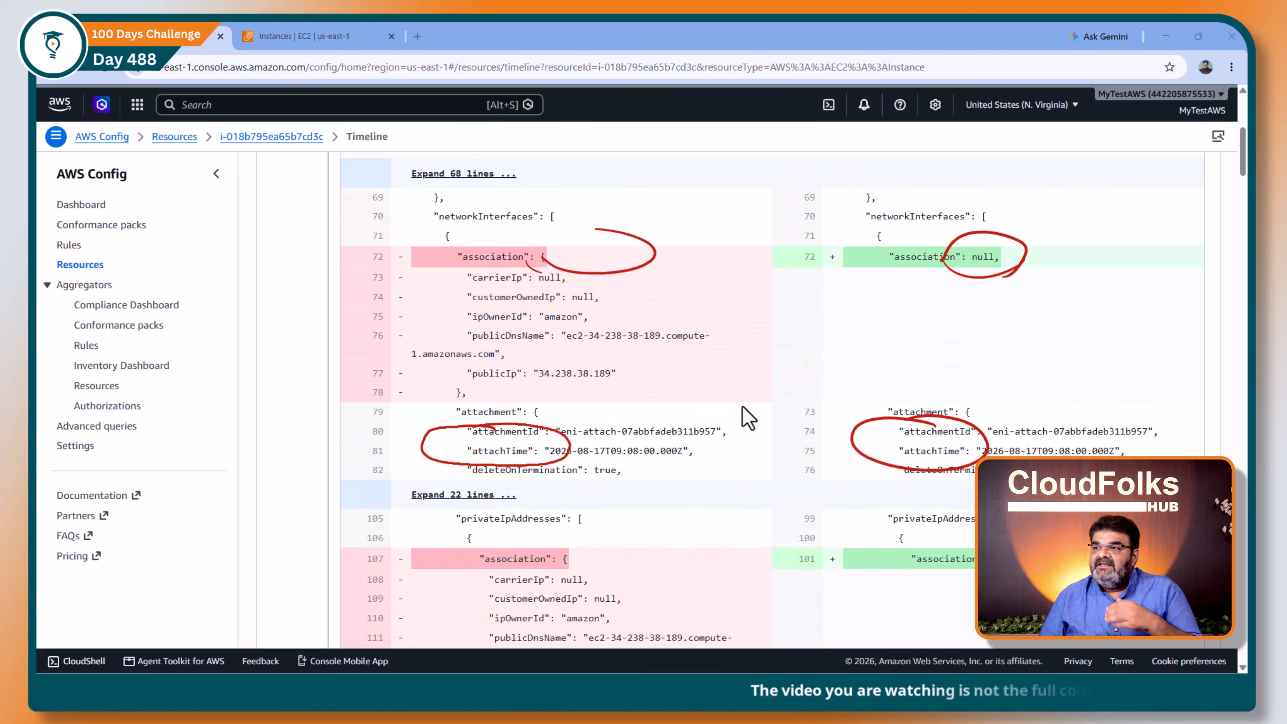
scroll(747, 418, "up", 2)
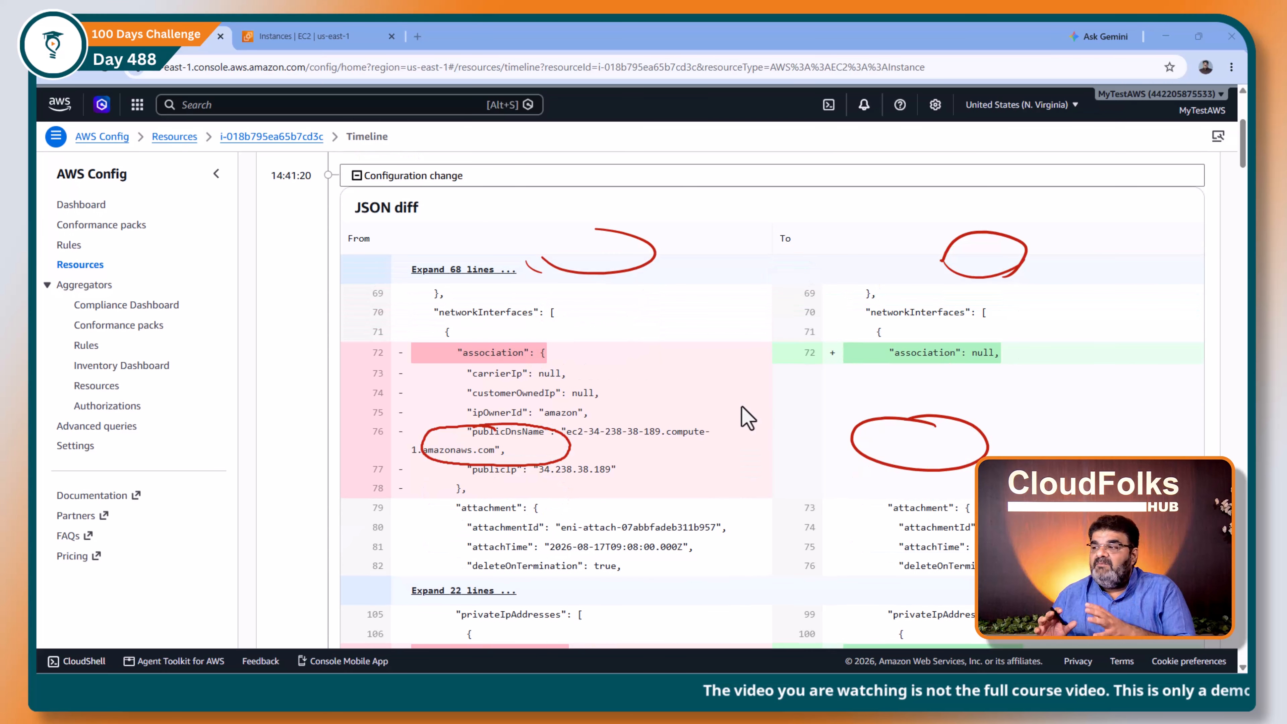
scroll(785, 419, "up", 1)
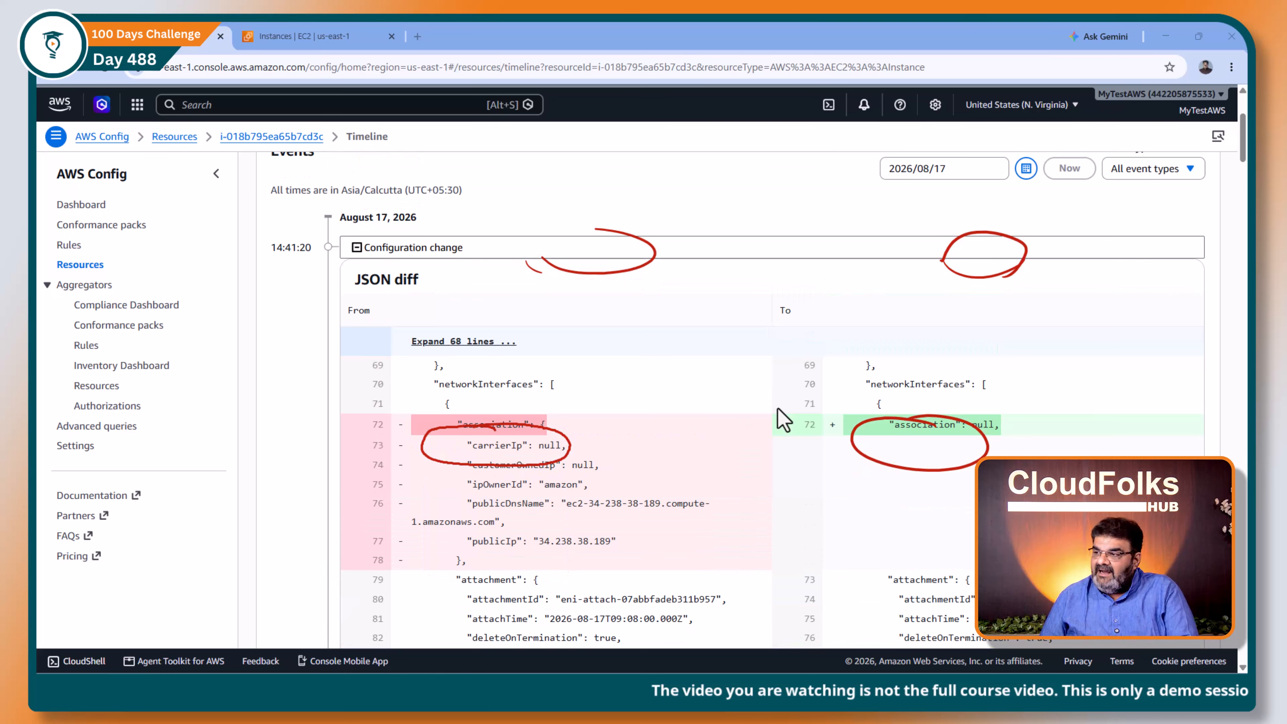
left_click(357, 249)
key("Escape")
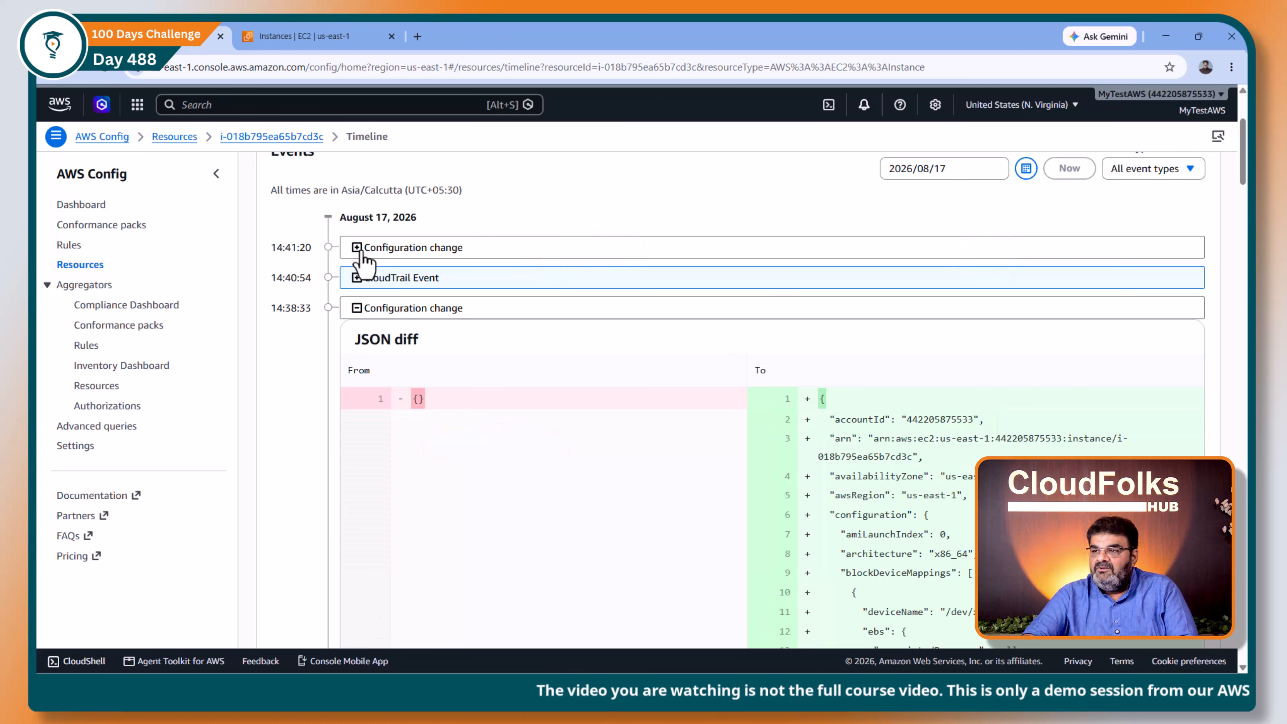
left_click(356, 309)
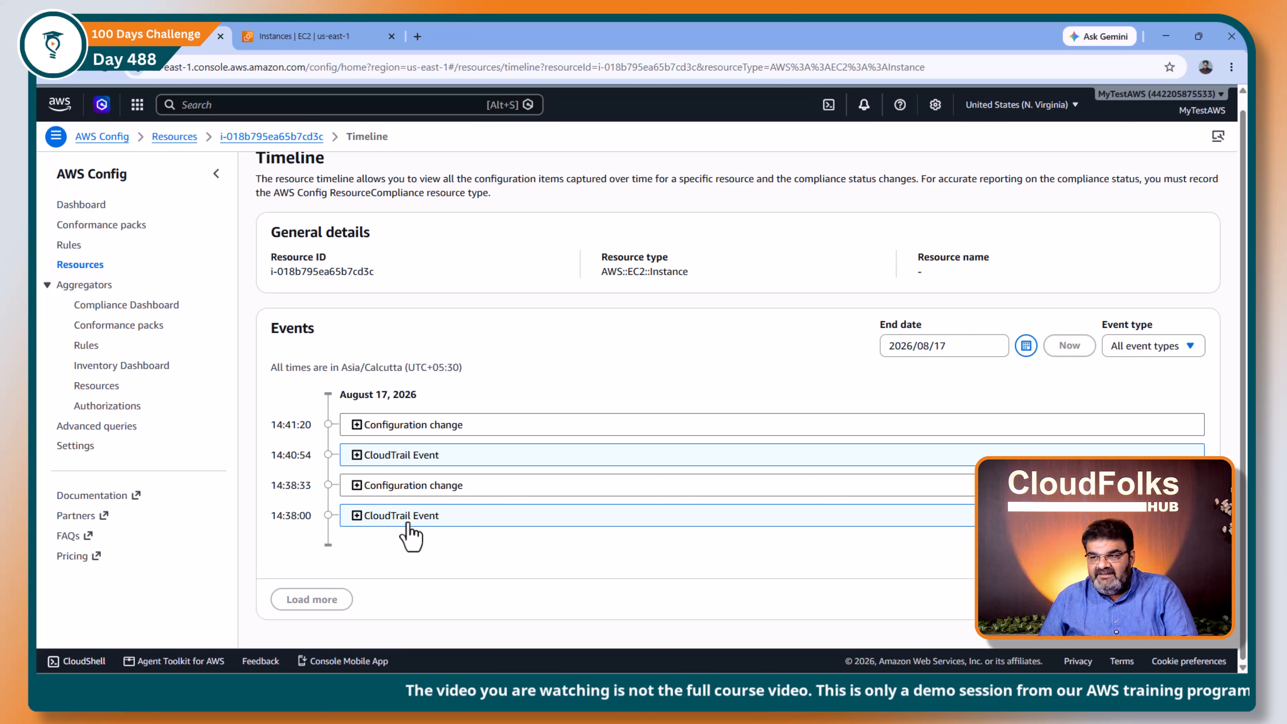
- Review the start of the 14:38:33 configuration change's JSON diff again and collapse the event
left_click(406, 485)
scroll(411, 498, "down", 3)
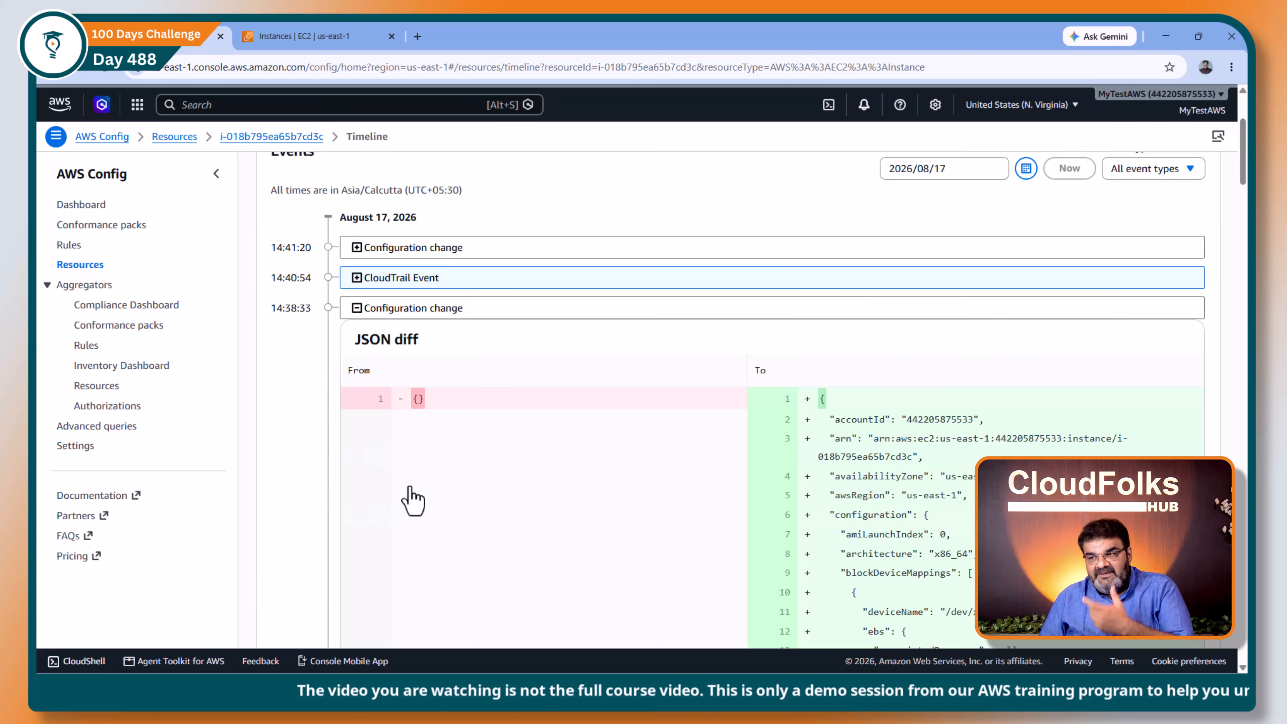
left_click(357, 308)
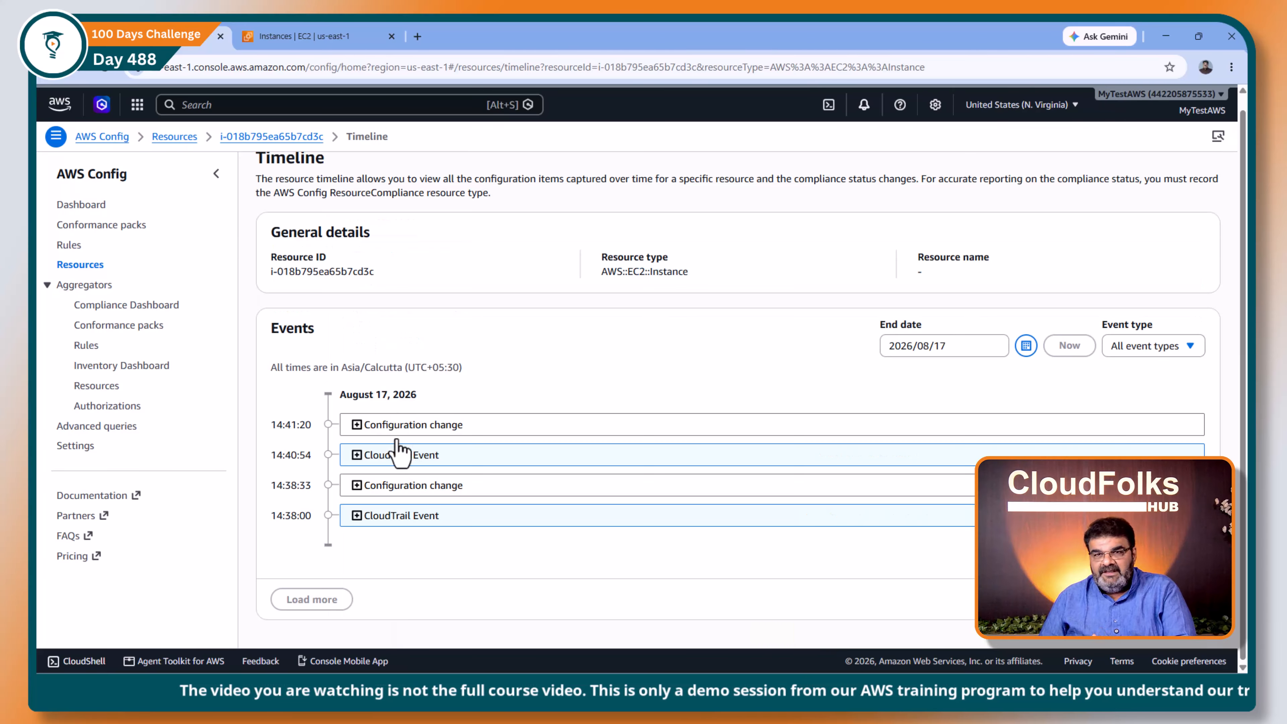
- Re-examine the 14:41:20 configuration change's JSON diff through the public IP and state changes, then collapse the event
left_click(357, 425)
scroll(555, 490, "down", 2)
scroll(556, 491, "down", 2)
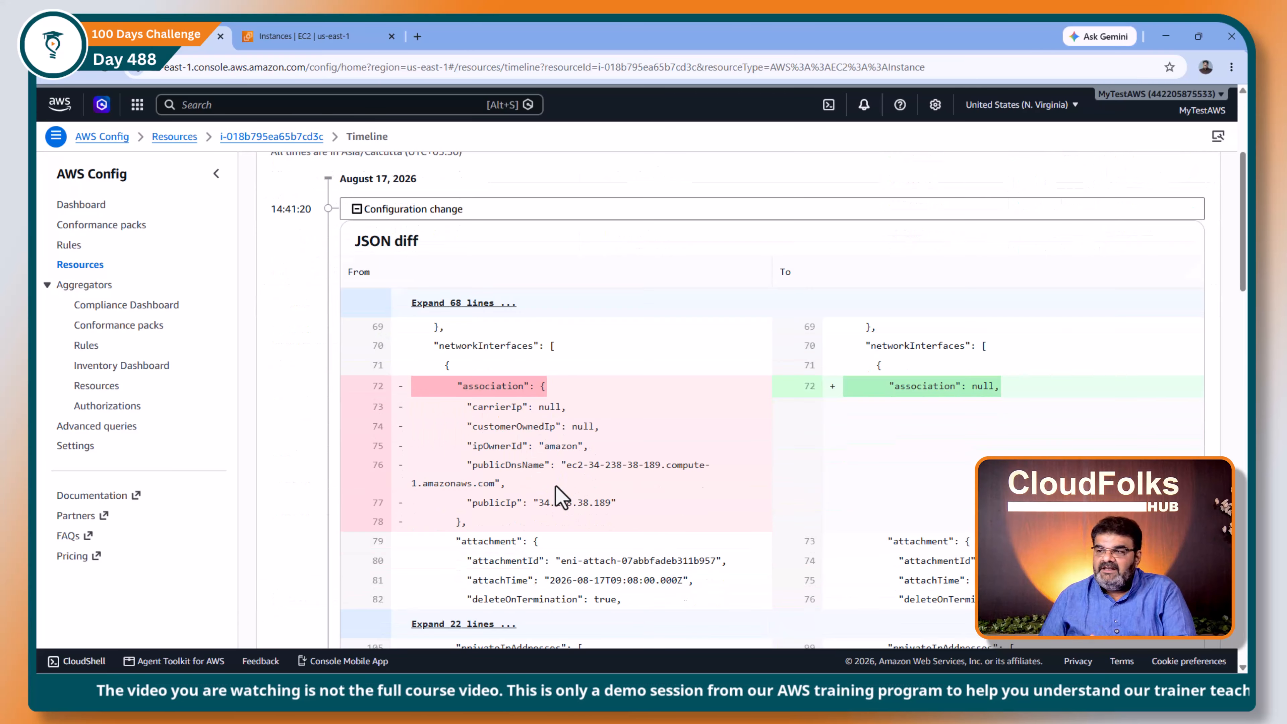
scroll(556, 484, "down", 5)
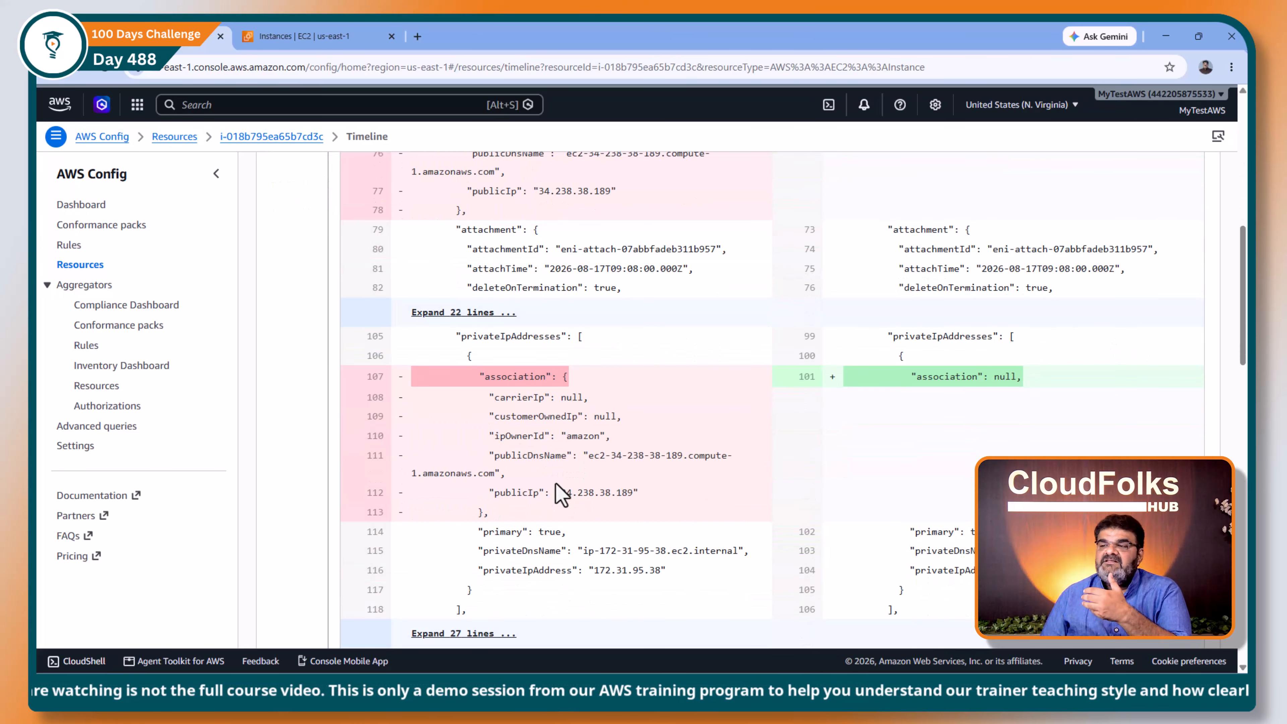
scroll(554, 493, "down", 1)
scroll(547, 484, "down", 5)
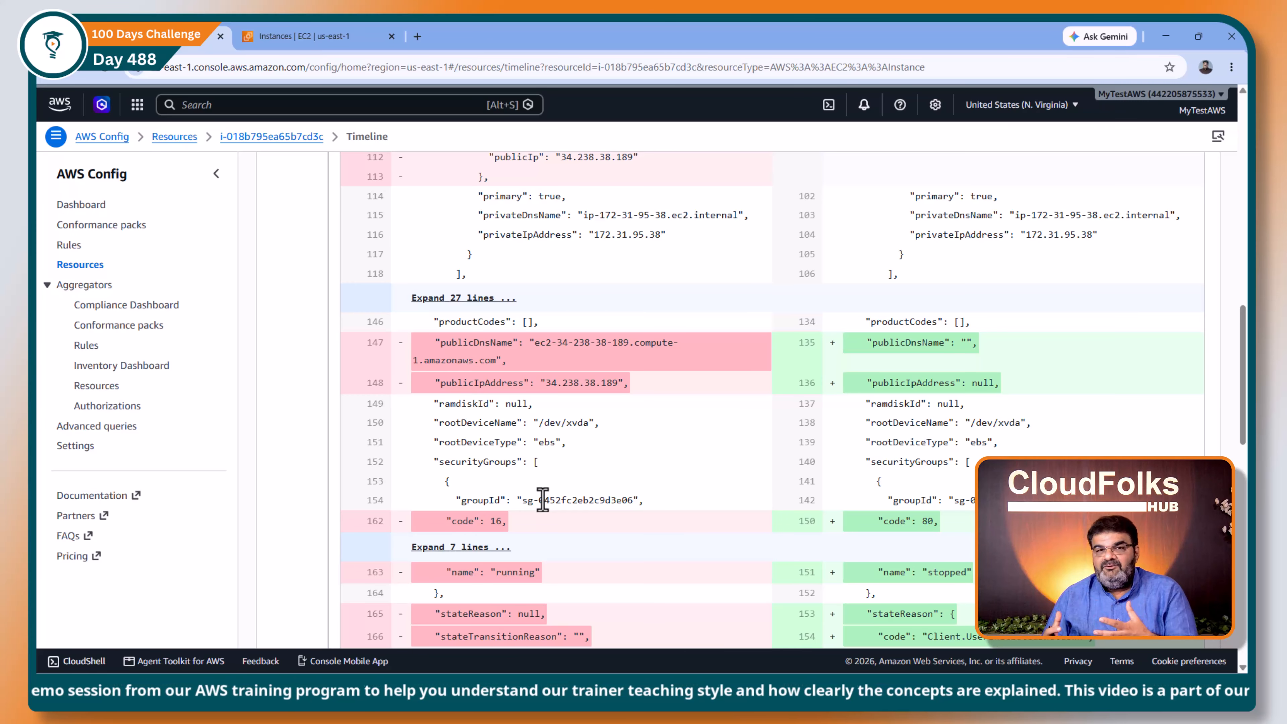
scroll(542, 499, "up", 10)
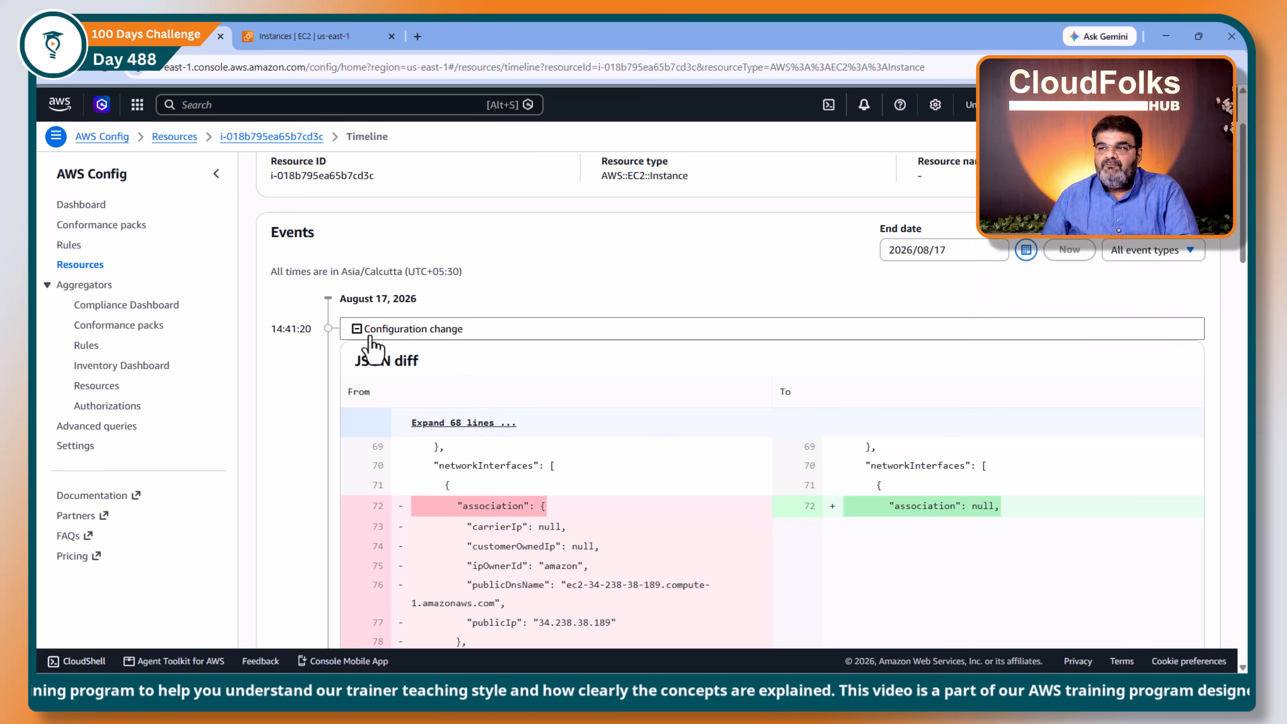
left_click(357, 329)
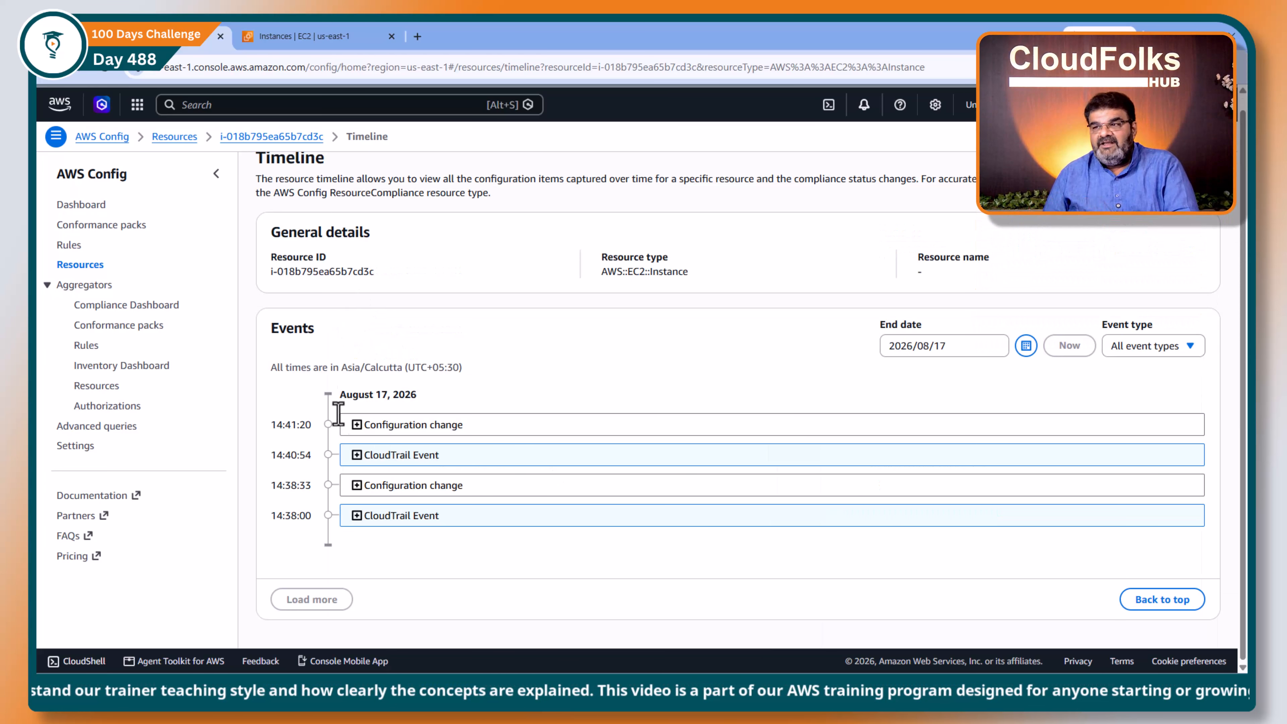
- Review the 14:40:54 CloudTrail event's details in the resource timeline, then collapse the event
left_click(356, 454)
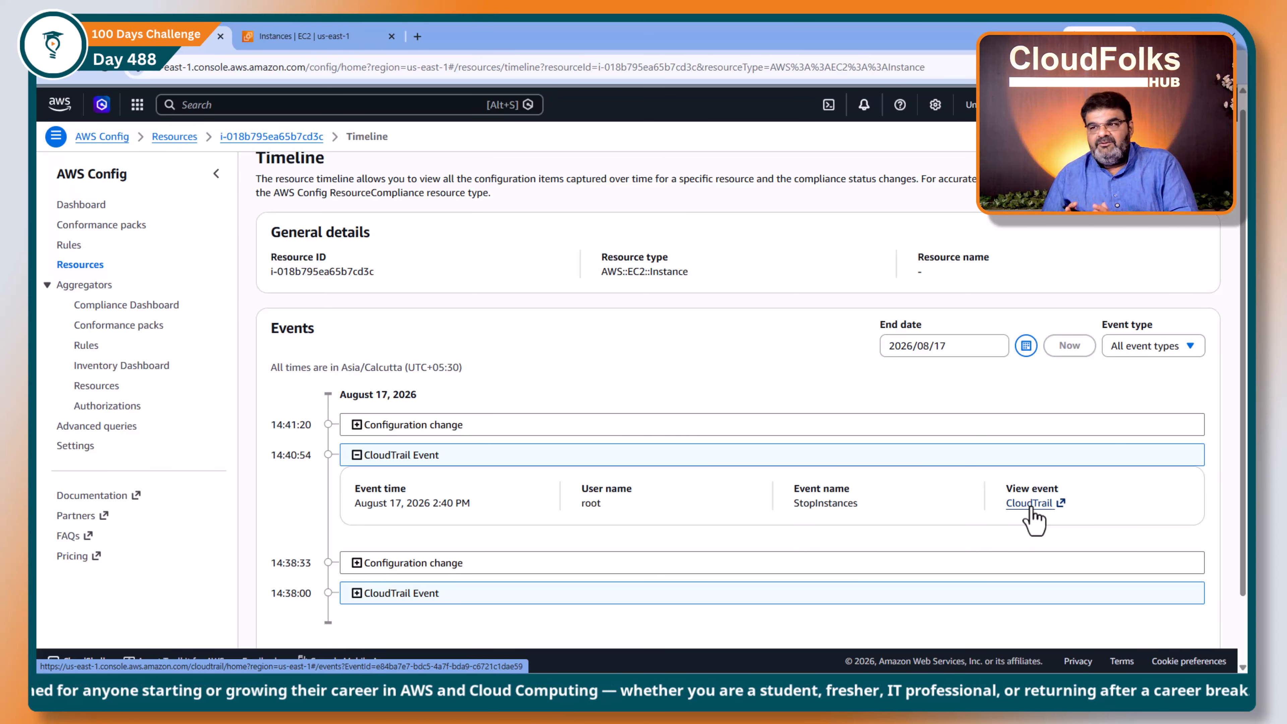
left_click(358, 455)
- Switch to the EC2 instances list and open the instance type change page for the stopped Test instance
left_click(263, 36)
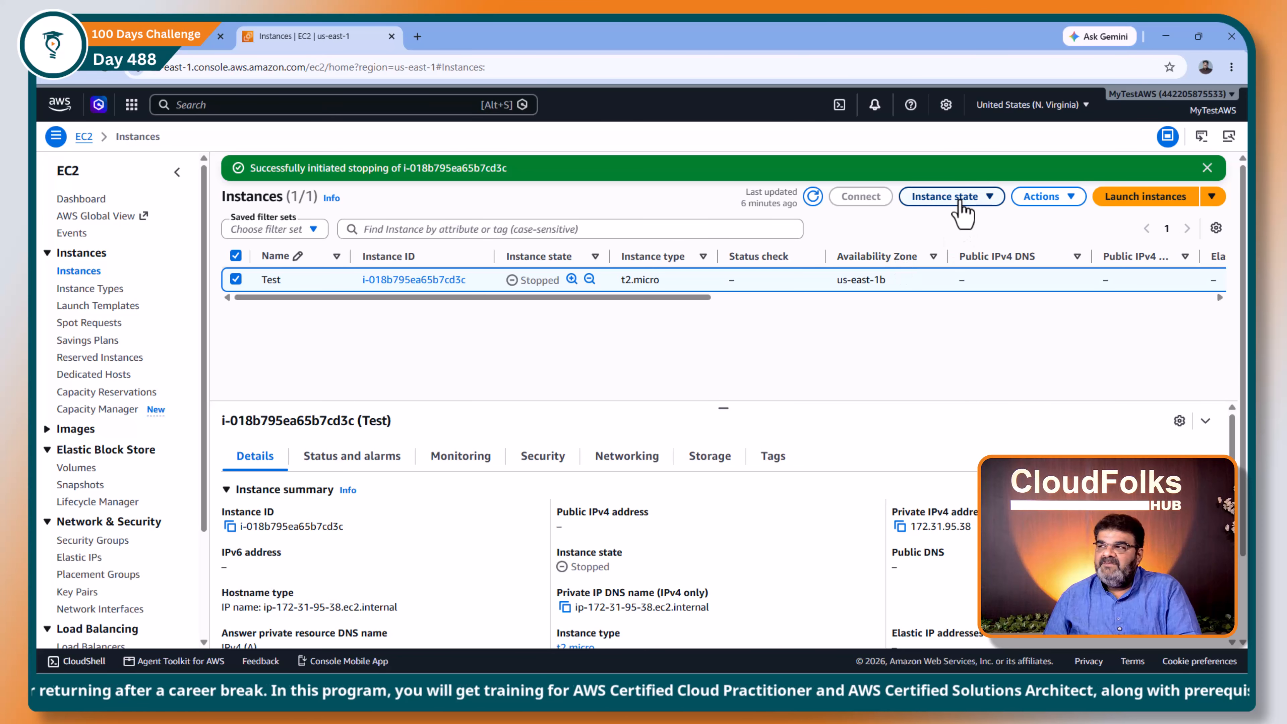
left_click(1047, 197)
mouse_move(1059, 243)
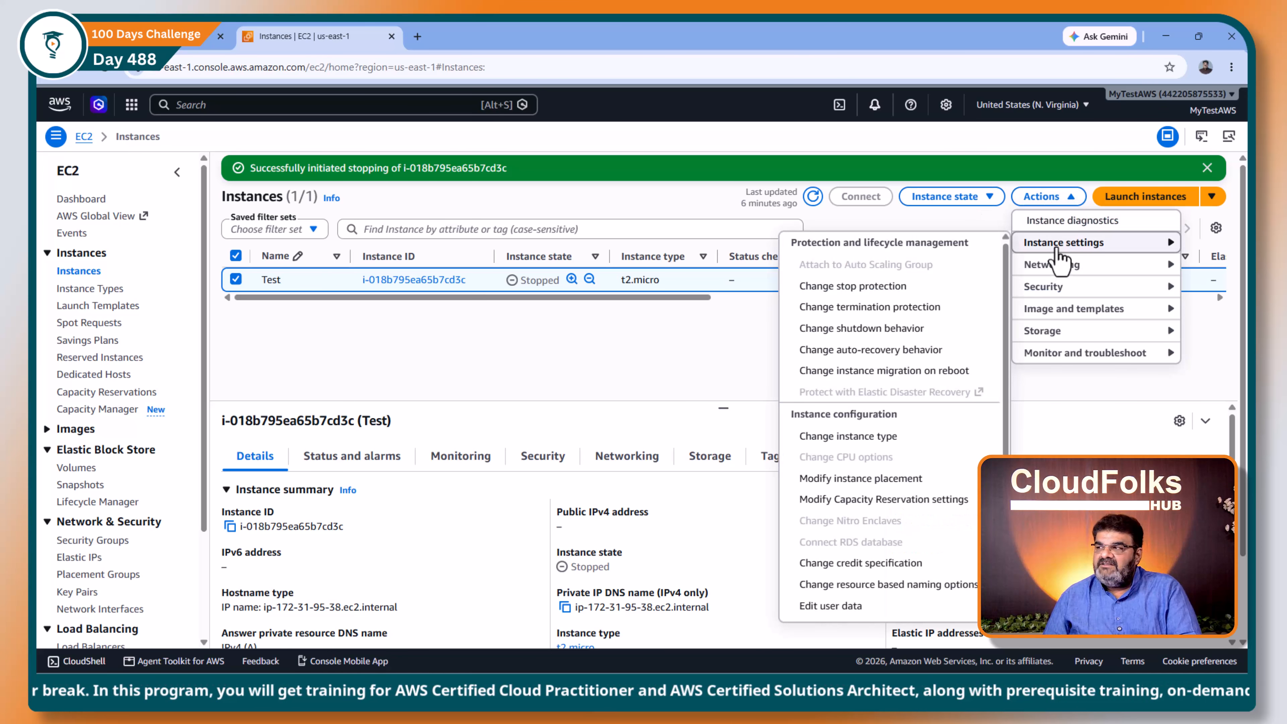
left_click(856, 446)
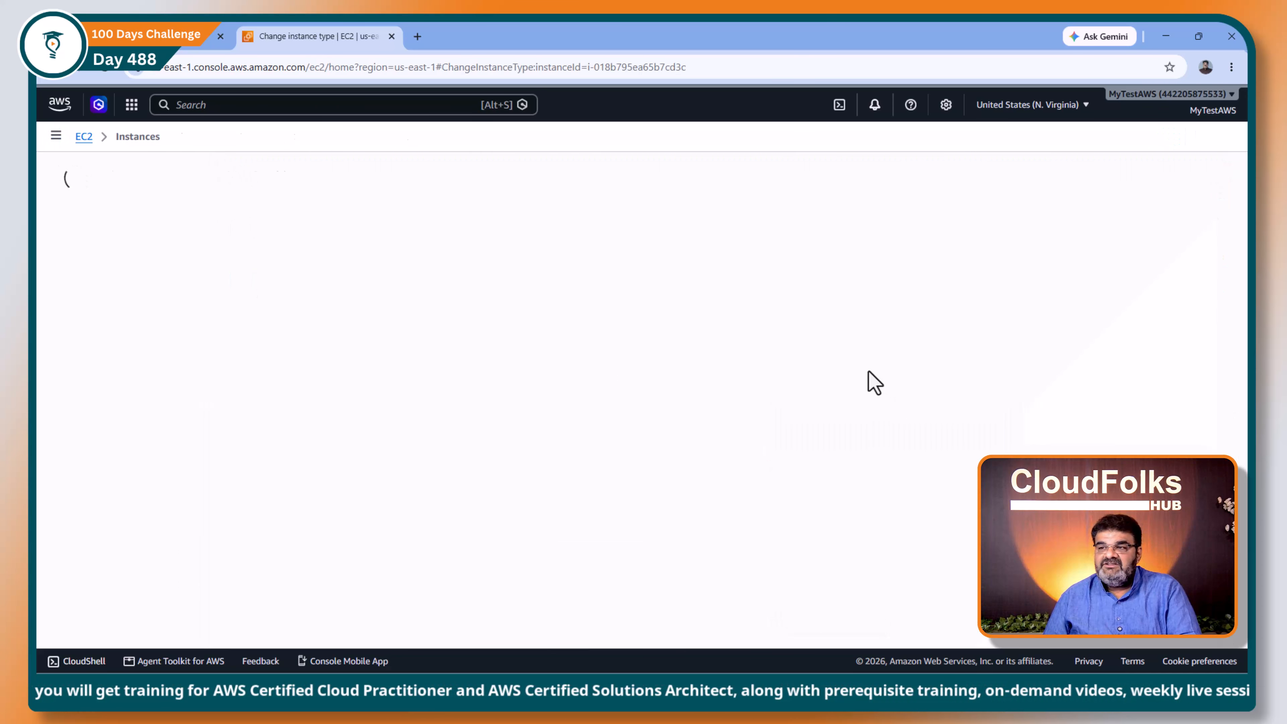
- Select t2.large as the Test instance's new instance type and apply the change
left_click(168, 347)
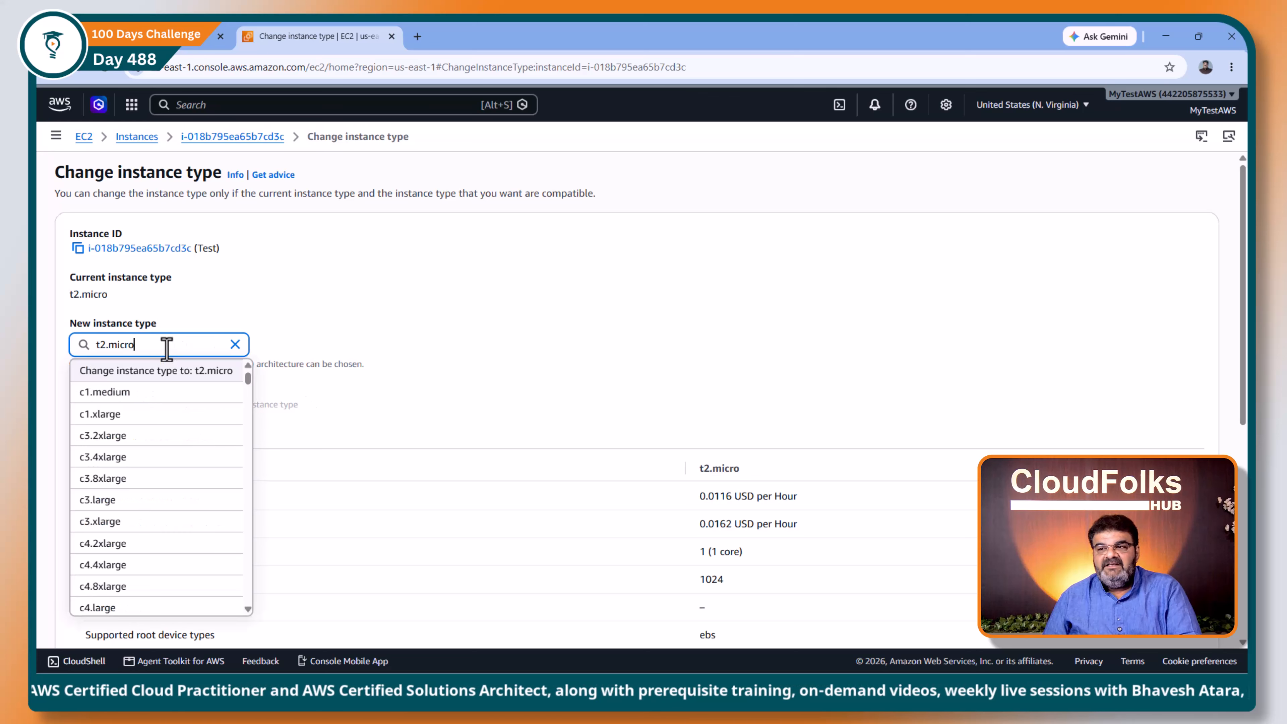
key("BackSpace")
key("BackSpace")
key("BackSpace")
key("BackSpace")
key("BackSpace")
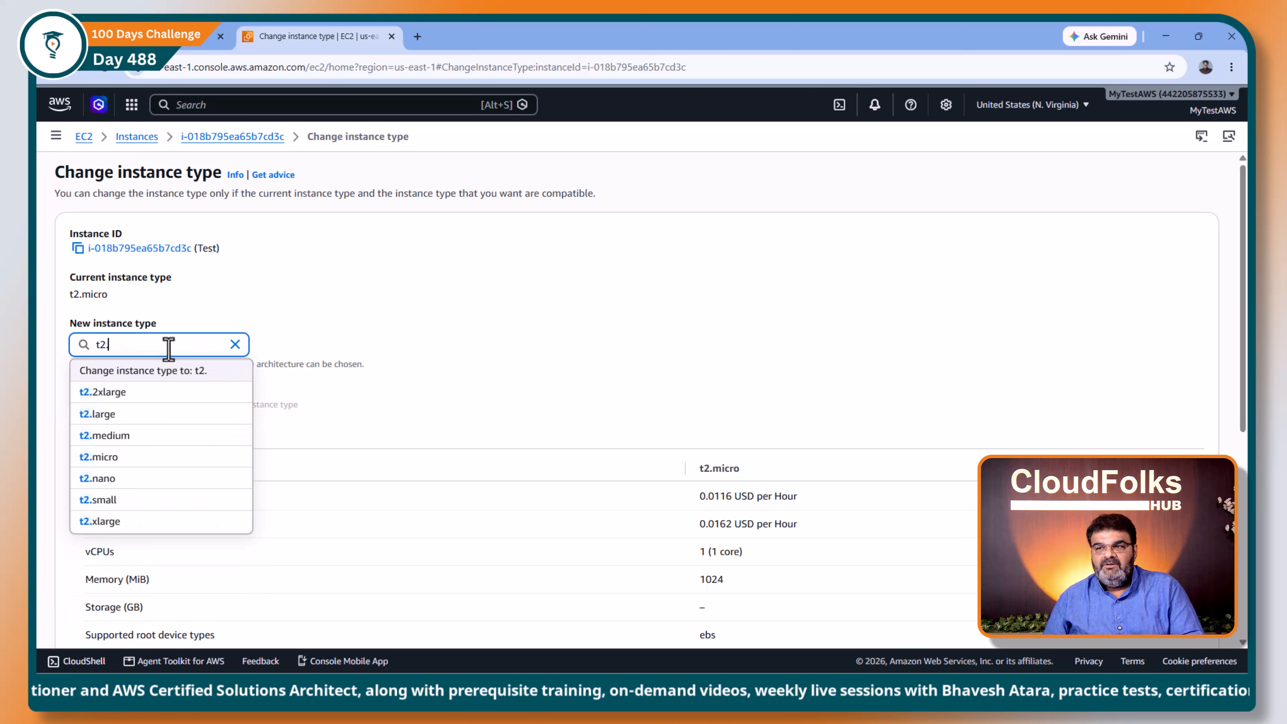
left_click(150, 418)
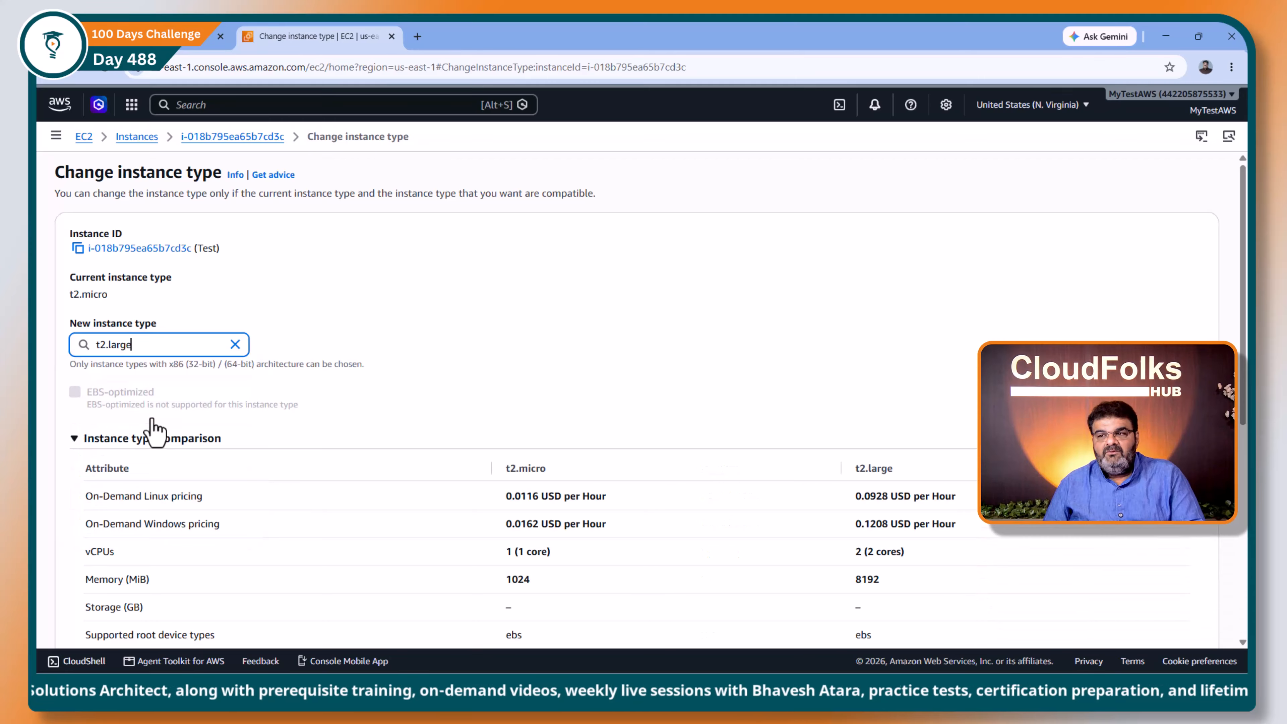
scroll(704, 511, "down", 7)
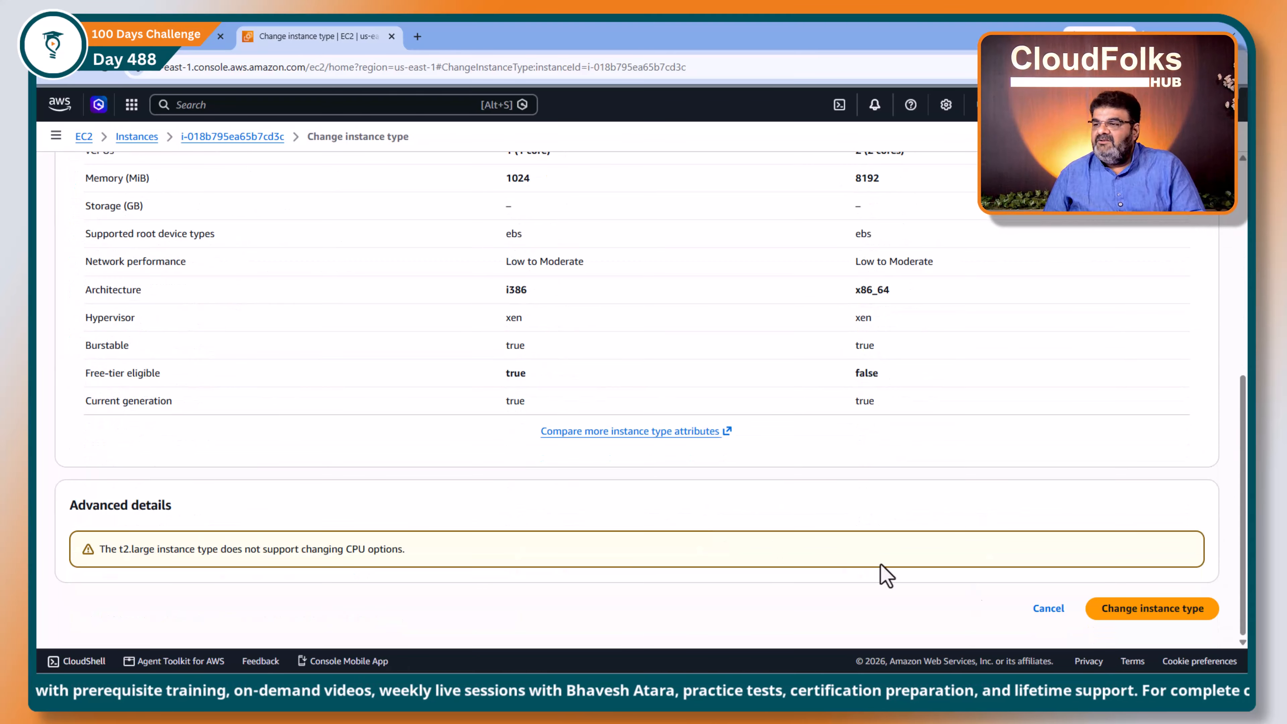
left_click(1135, 614)
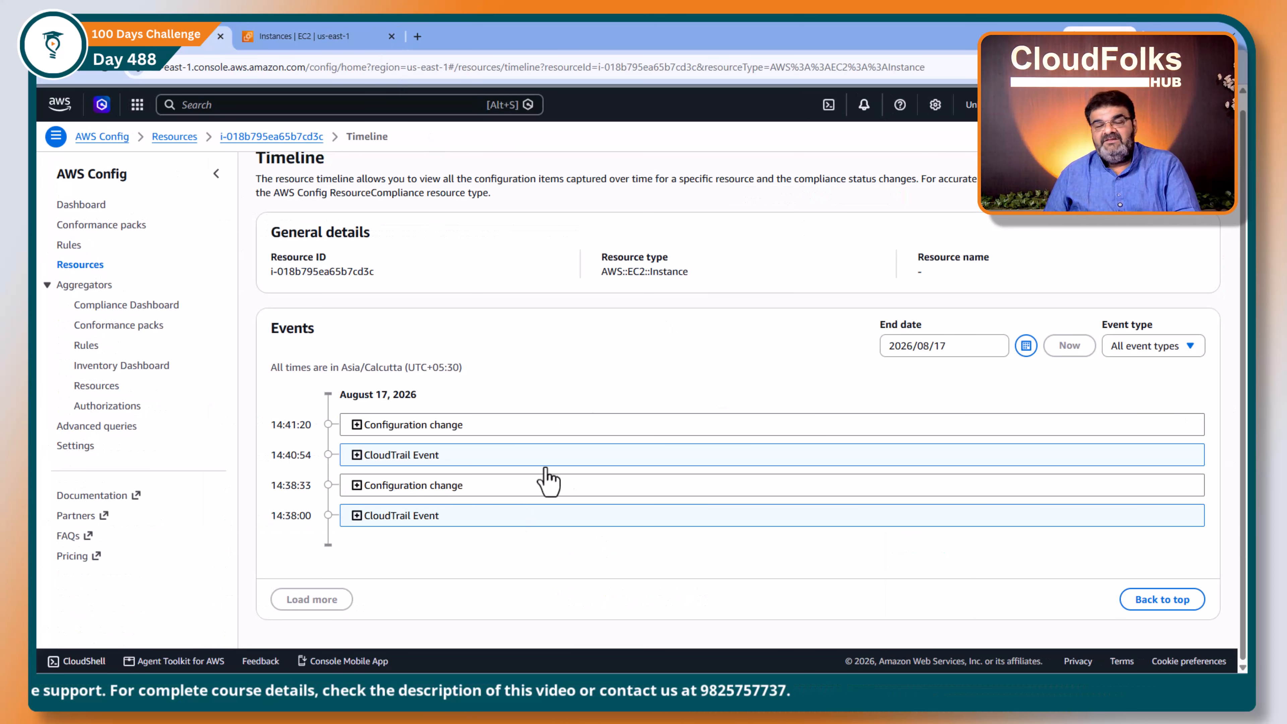
- Reload the instance's AWS Config resource timeline to check for new events
left_click(108, 67)
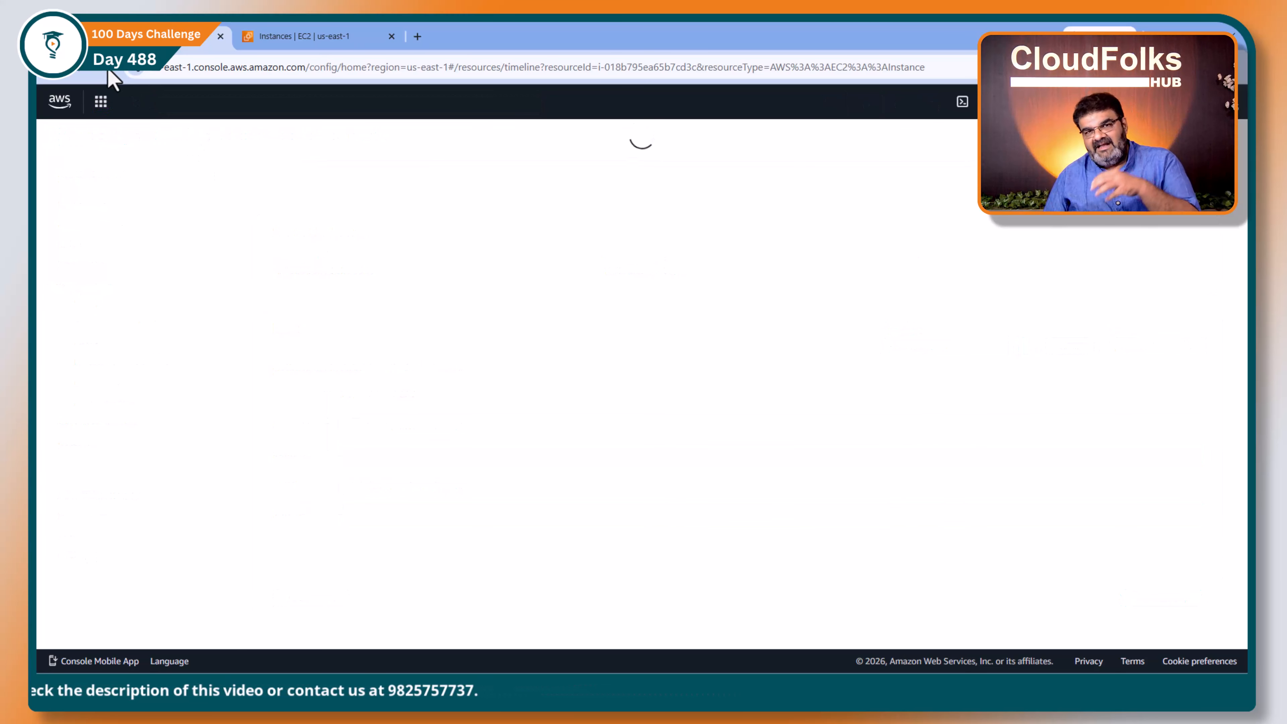